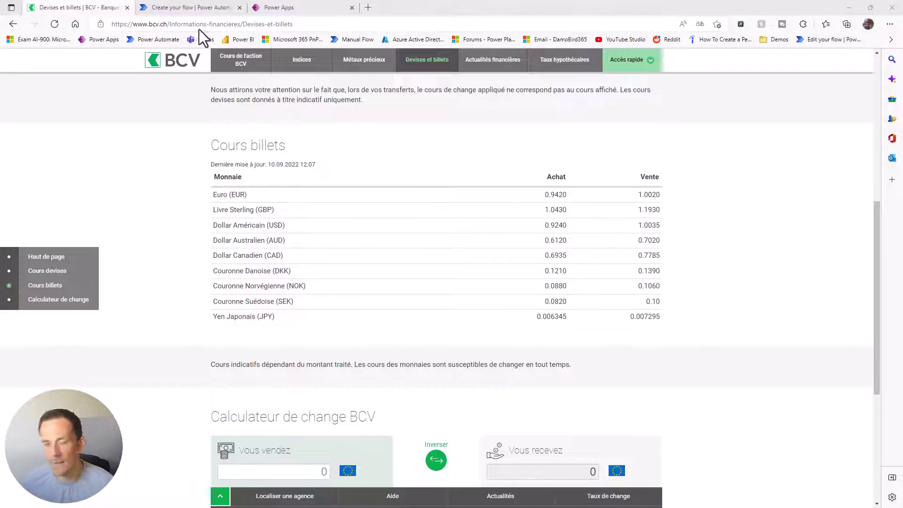
# Switch to the Power Automate flow and add a premium HTTP action after the manual trigger.
pyautogui.click(188, 7)
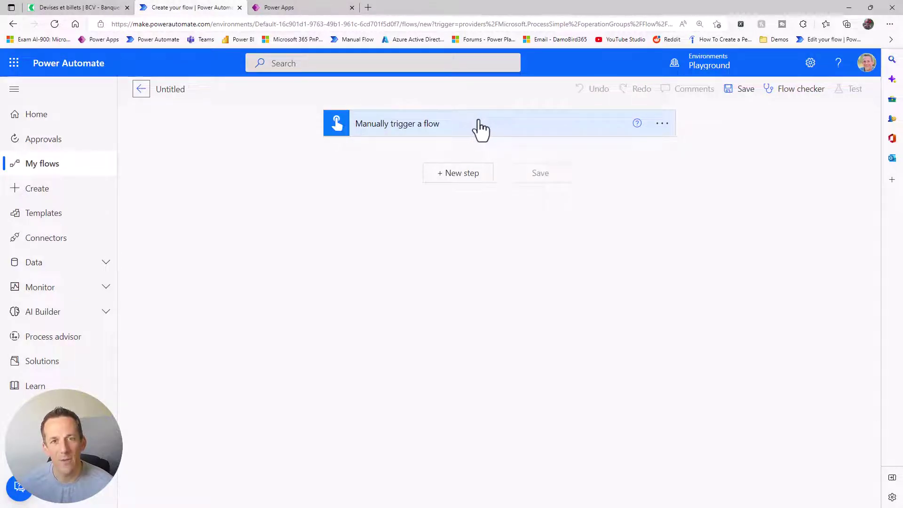
pyautogui.click(461, 173)
pyautogui.write('http')
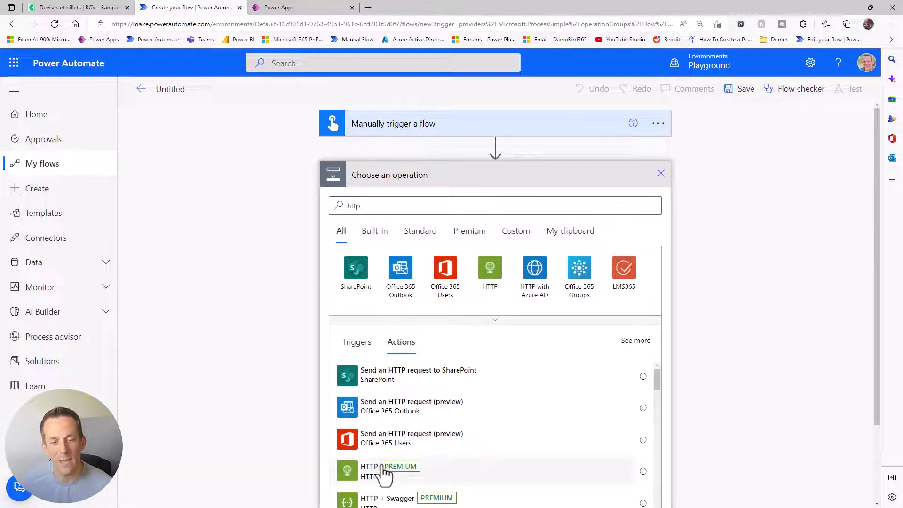
pyautogui.click(361, 471)
pyautogui.click(516, 202)
pyautogui.write('https://www.bcv.ch/Informations-financieres/Devises-et-billets')
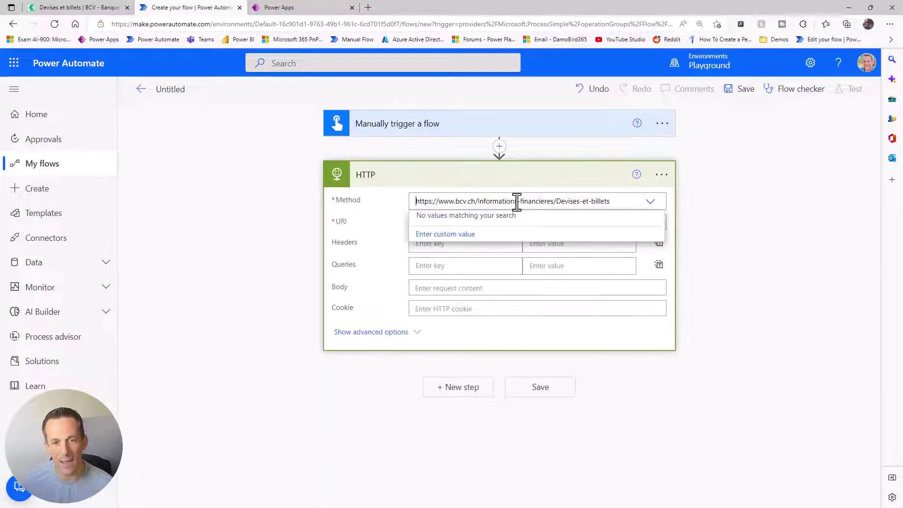
pyautogui.click(655, 202)
pyautogui.click(651, 204)
pyautogui.click(442, 218)
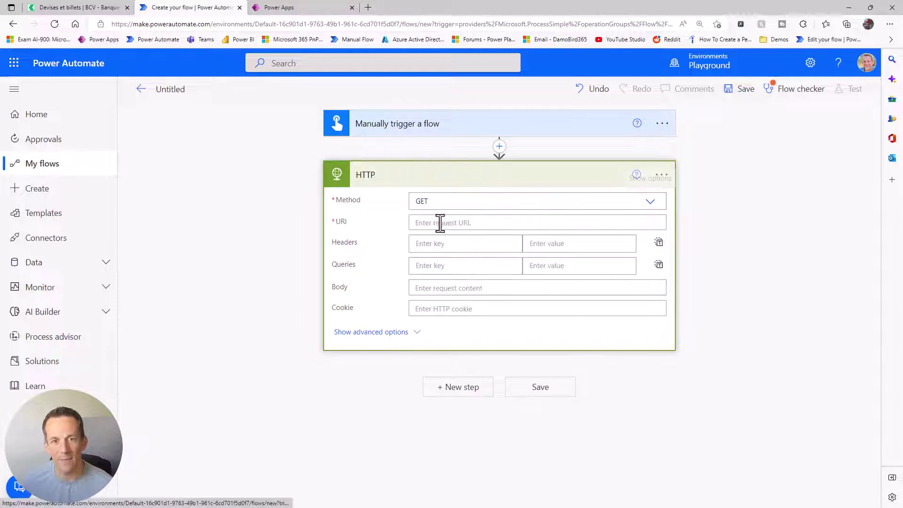
pyautogui.click(439, 223)
pyautogui.write('https://www.bcv.ch/Informations-financieres/Devises-et-billets')
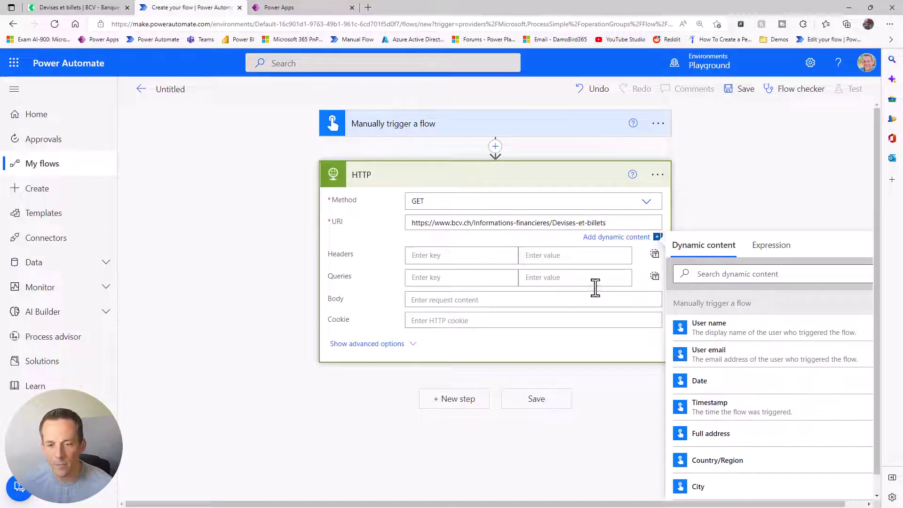
# Save the flow and run it as a manual test.
pyautogui.click(543, 403)
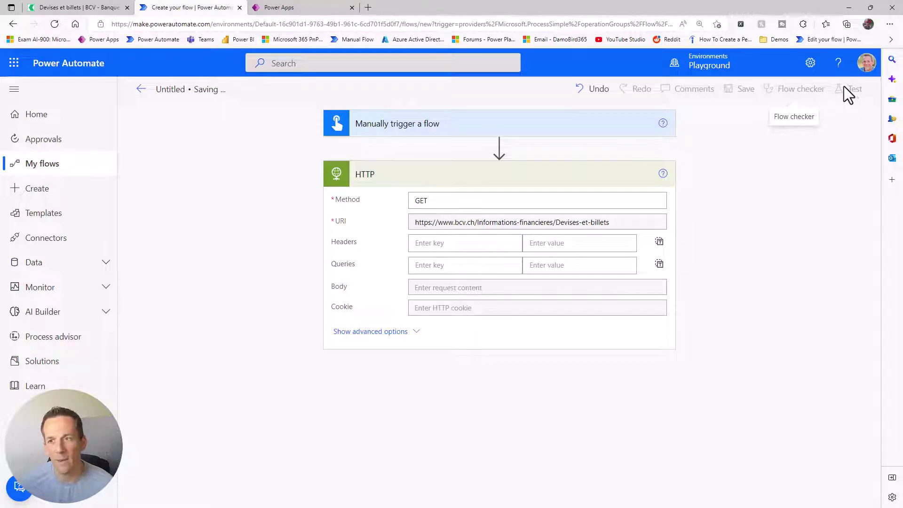
pyautogui.click(847, 89)
pyautogui.click(715, 118)
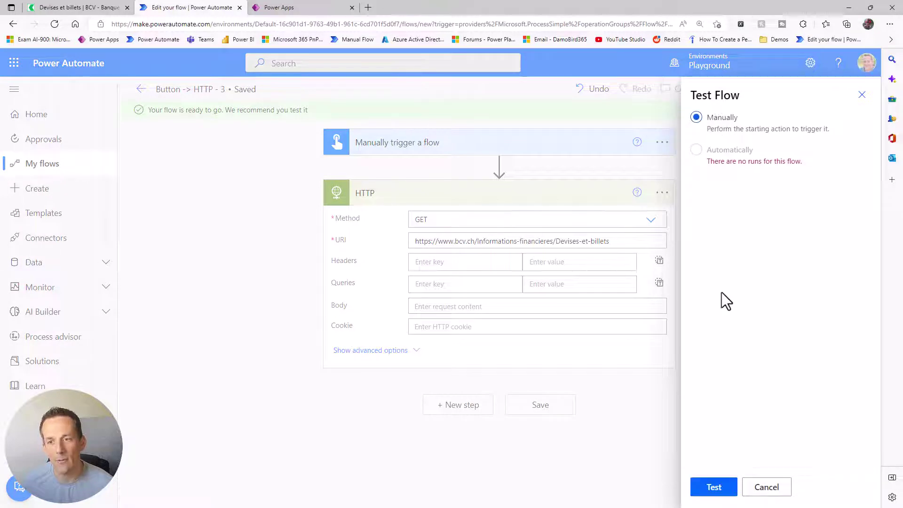
pyautogui.click(712, 489)
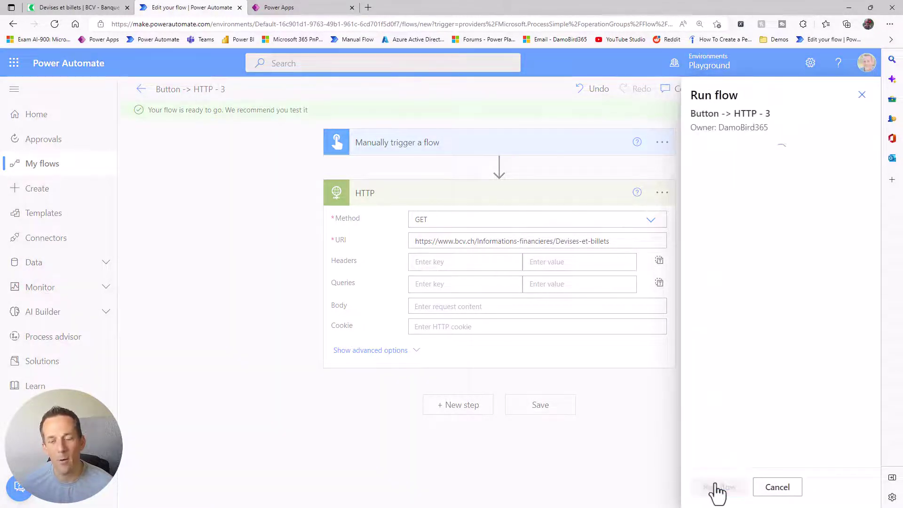
pyautogui.click(714, 487)
pyautogui.click(715, 489)
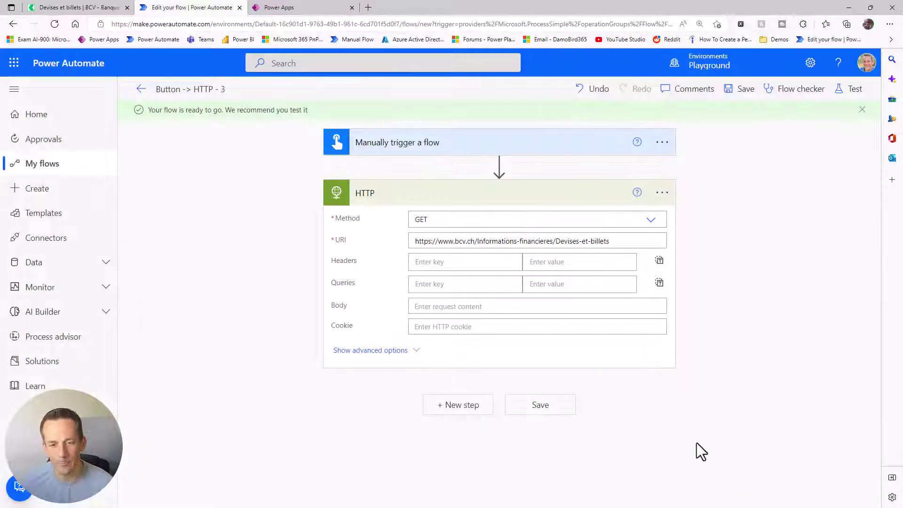
# Examine the HTTP action's outputs in the test run, reading through the returned body.
pyautogui.click(470, 206)
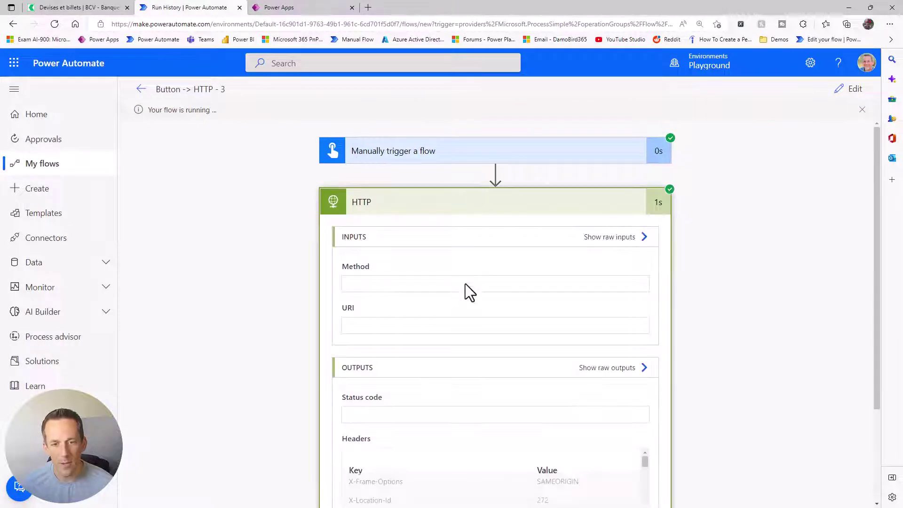
pyautogui.scroll(-4, 463, 292)
pyautogui.scroll(-10, 443, 374)
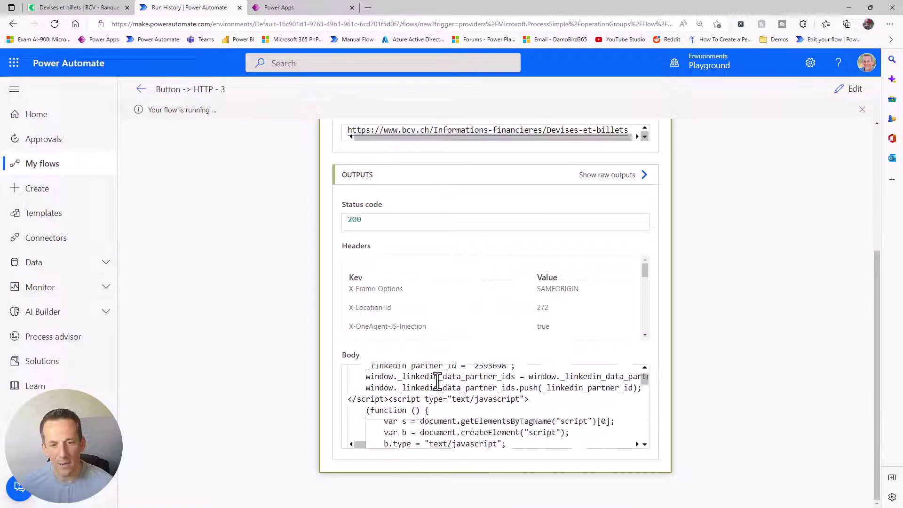
pyautogui.scroll(-2, 437, 386)
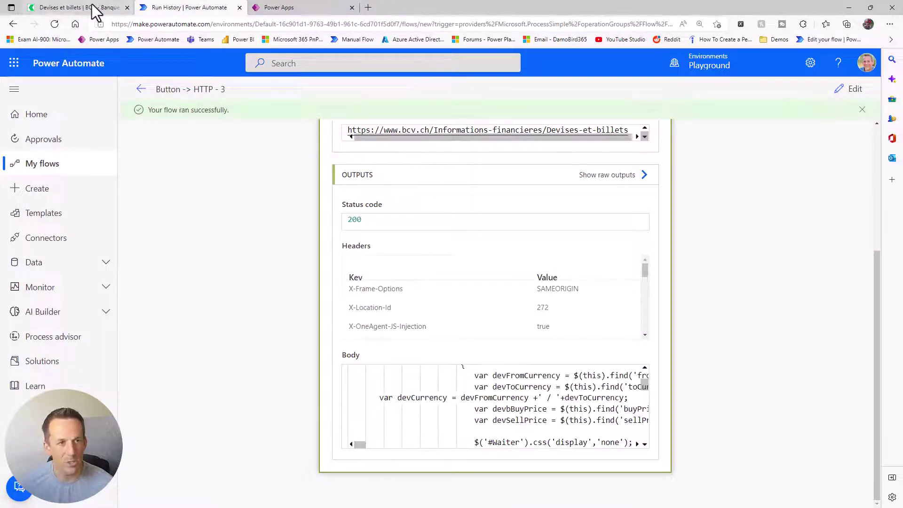
# Return to the BCV exchange rates page and view its page source.
pyautogui.click(91, 8)
pyautogui.rightClick(620, 135)
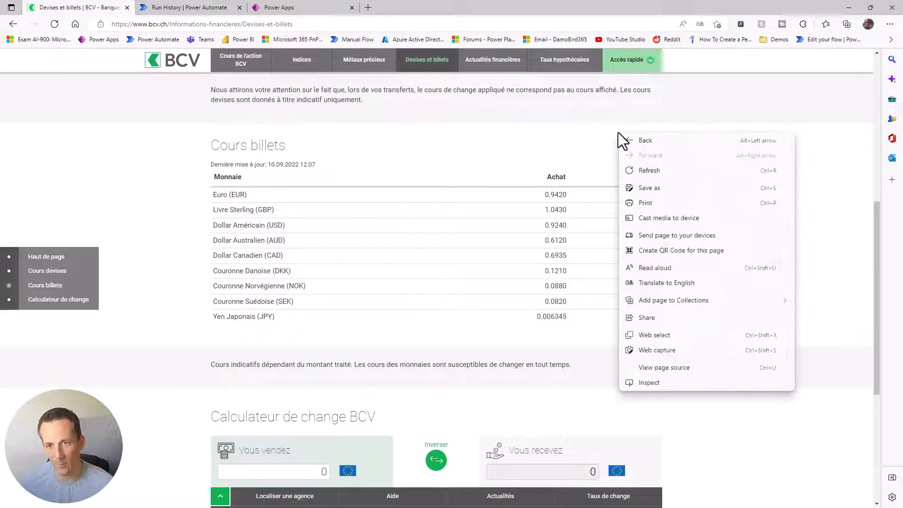
pyautogui.click(664, 367)
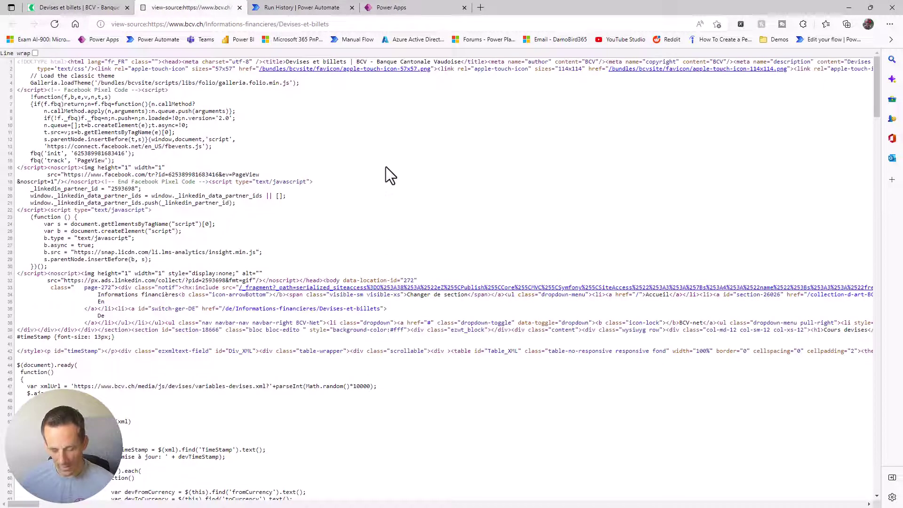
# Search the page source for "<table" and go to the second match.
pyautogui.hotkey('ctrl', 'f')
pyautogui.write('table')
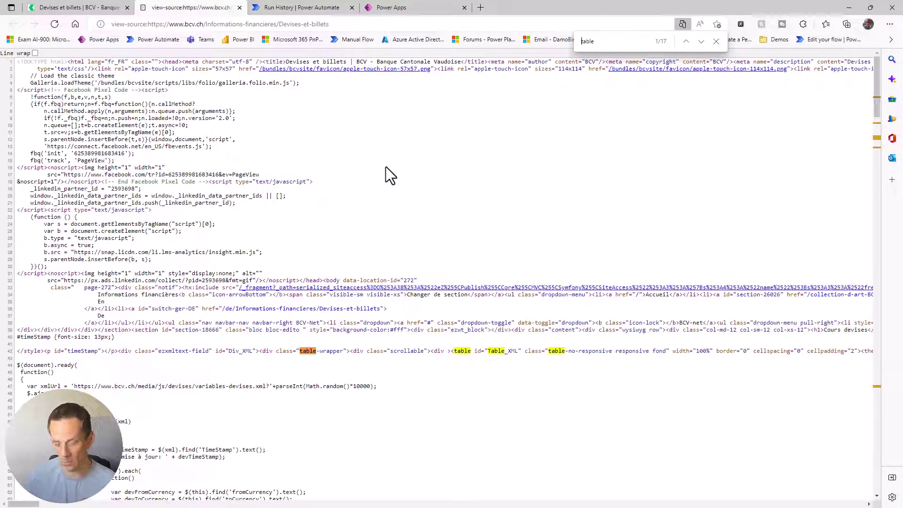
pyautogui.write('<')
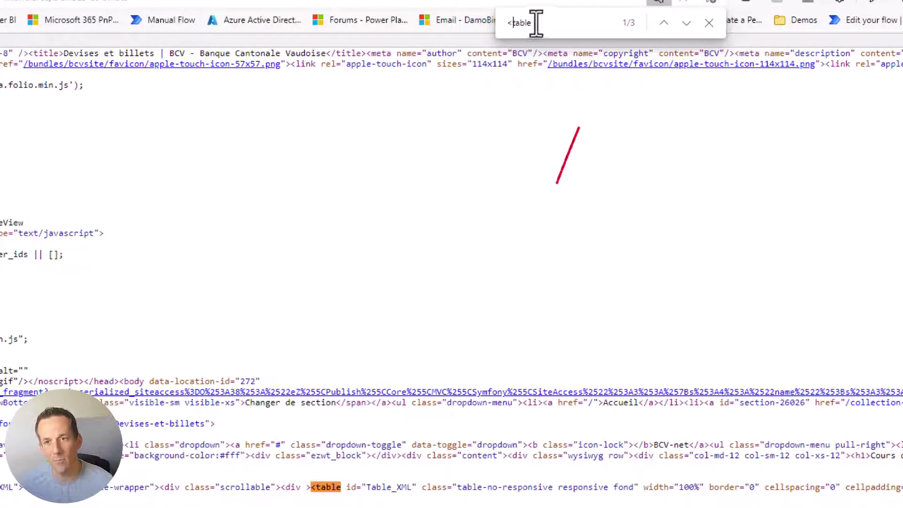
pyautogui.moveTo(532, 22); pyautogui.dragTo(506, 22)
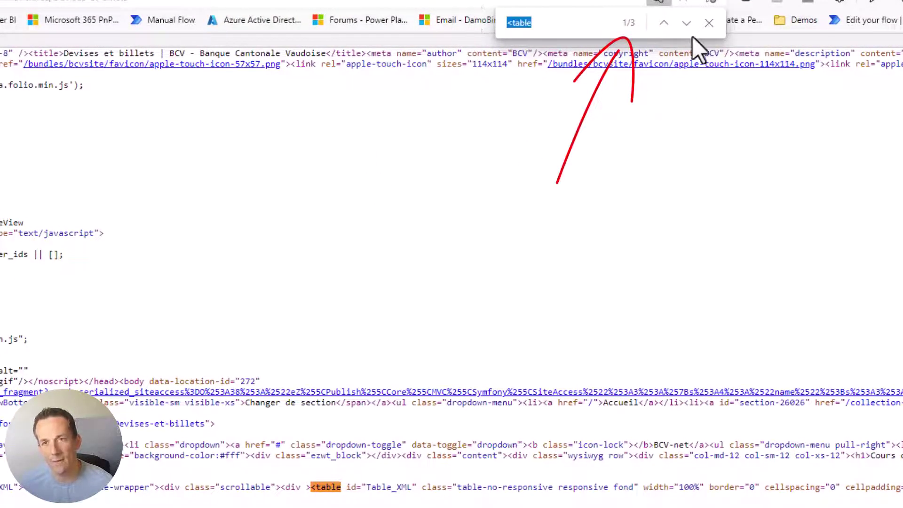
pyautogui.click(686, 24)
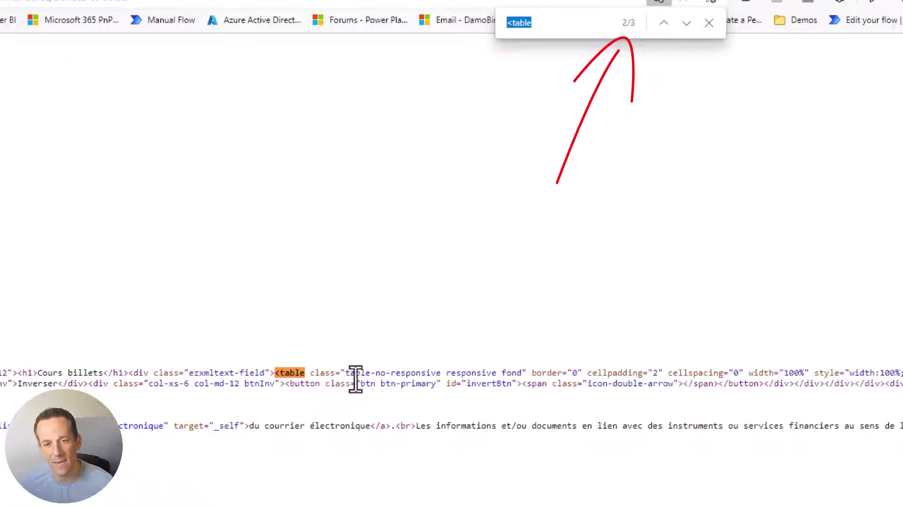
# Examine the Cours billets table markup, checking the Monnaie, Achat and Vente headers and the first Euro row.
pyautogui.hscroll(10, 452, 400)
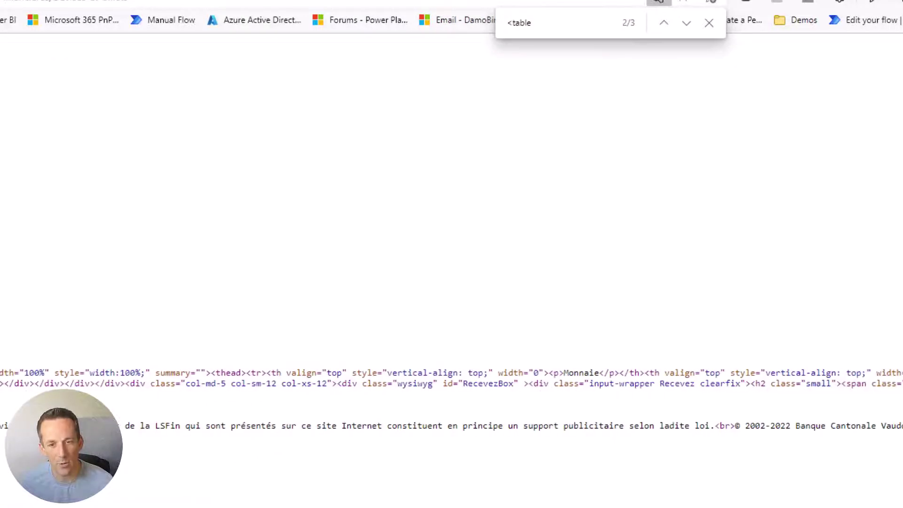
pyautogui.hscroll(5, 451, 400)
pyautogui.hscroll(2, 451, 400)
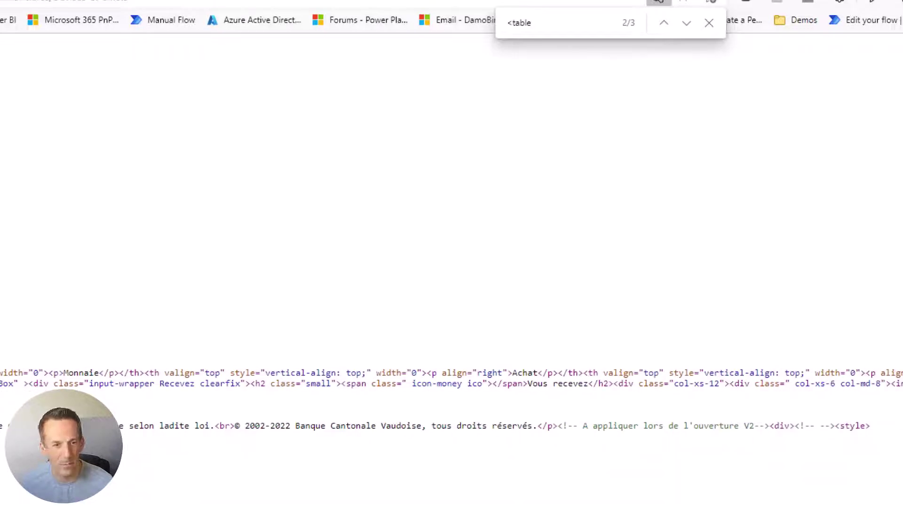
pyautogui.doubleClick(85, 373)
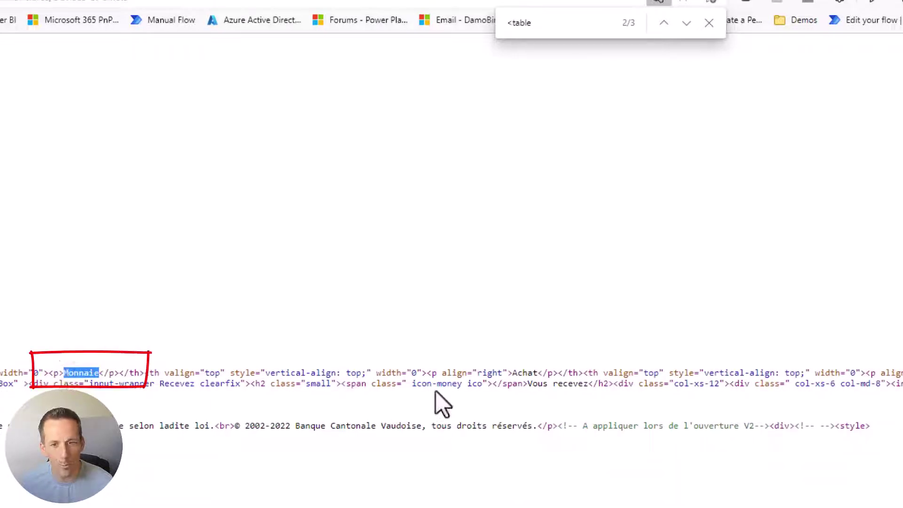
pyautogui.doubleClick(543, 374)
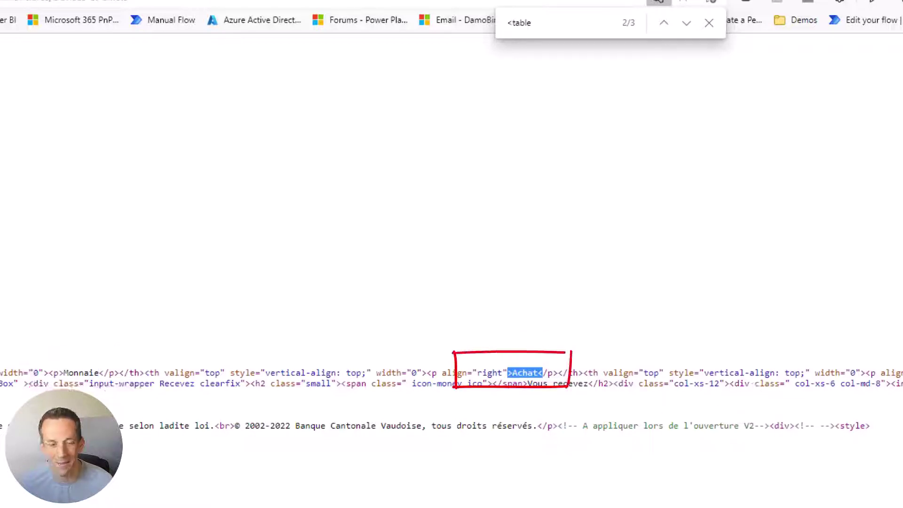
pyautogui.hscroll(10, 451, 376)
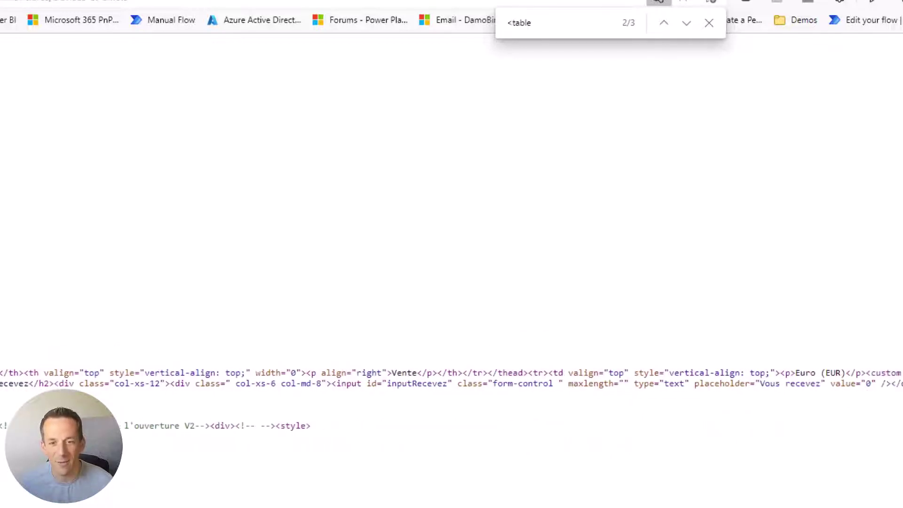
pyautogui.hscroll(10, 117, 506)
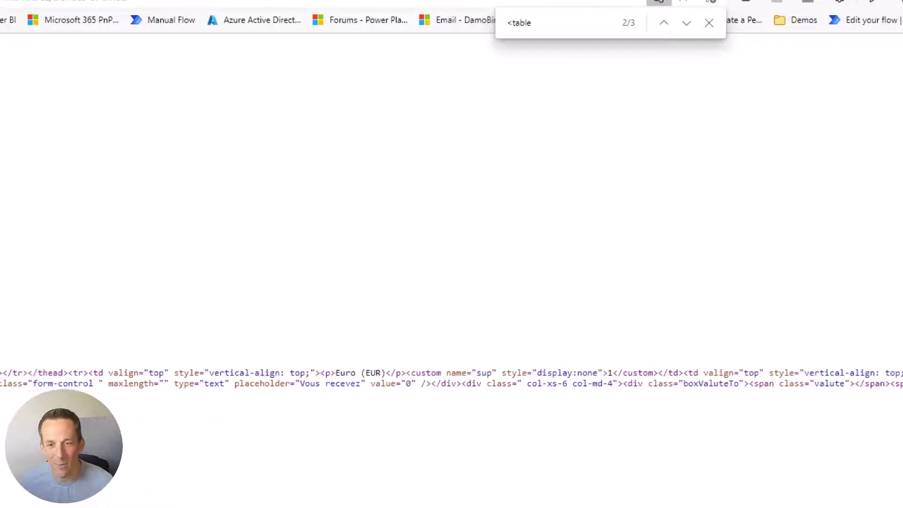
pyautogui.moveTo(344, 373); pyautogui.dragTo(295, 373)
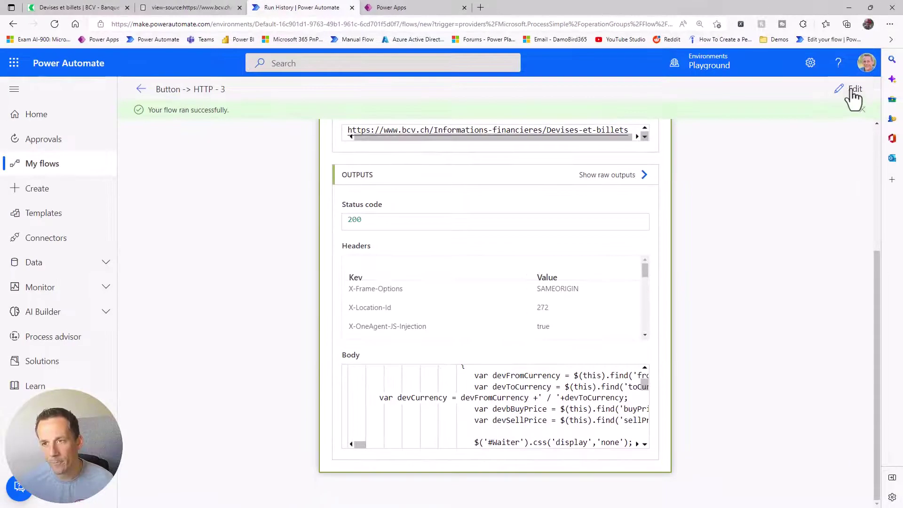
# Switch back to Power Automate, edit the flow and add a Compose action after the HTTP action.
pyautogui.click(853, 94)
pyautogui.click(466, 390)
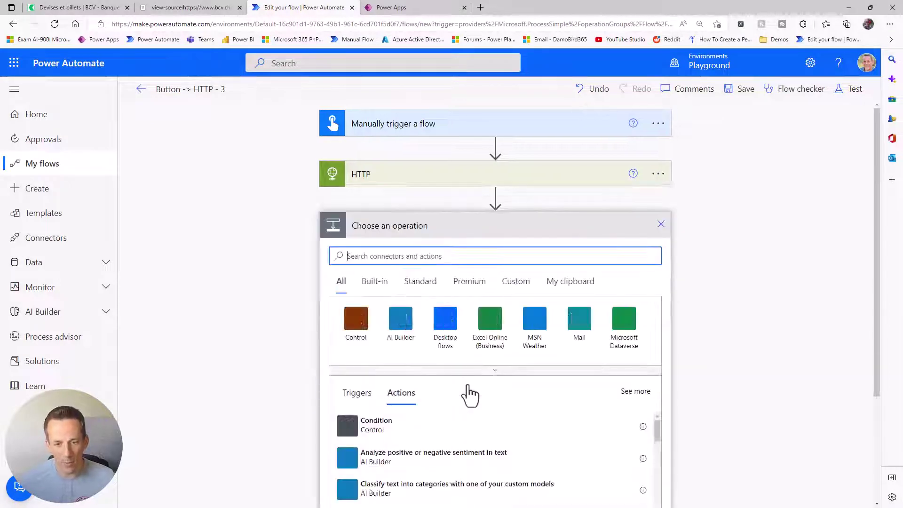
pyautogui.write('compose')
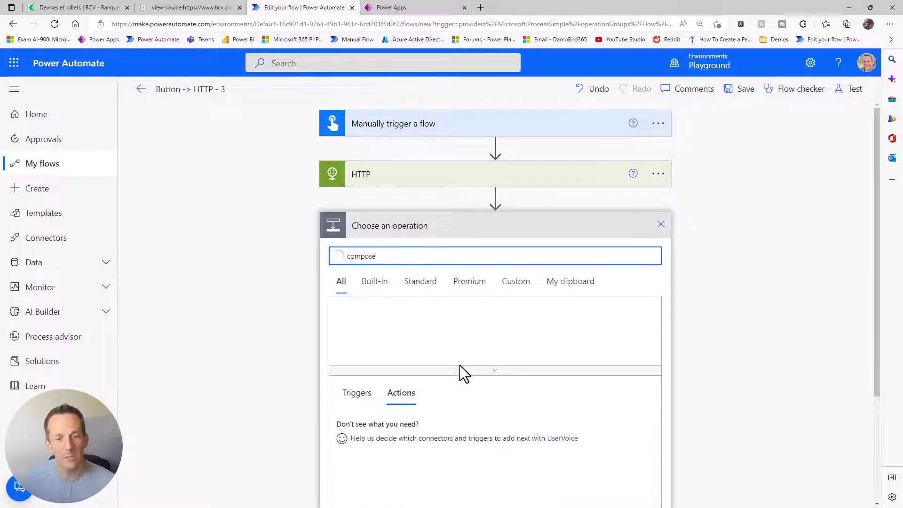
pyautogui.click(395, 310)
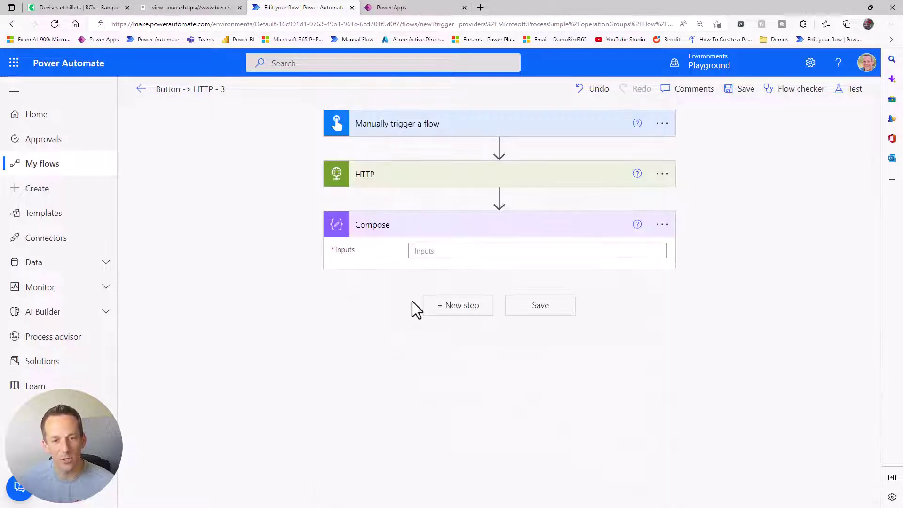
# In the Compose action's inputs, write the expression indexof(body('HTTP'),'<table') using the HTTP body.
pyautogui.click(473, 254)
pyautogui.click(772, 276)
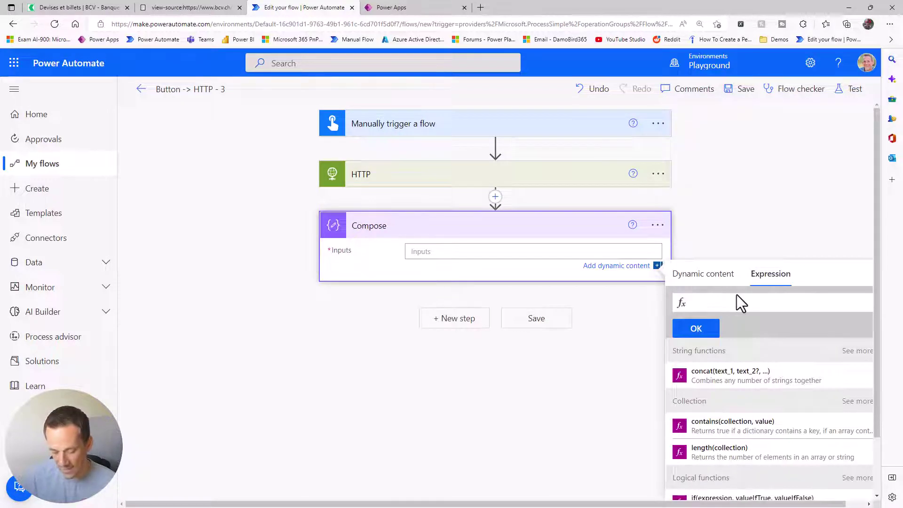
pyautogui.write('indexof')
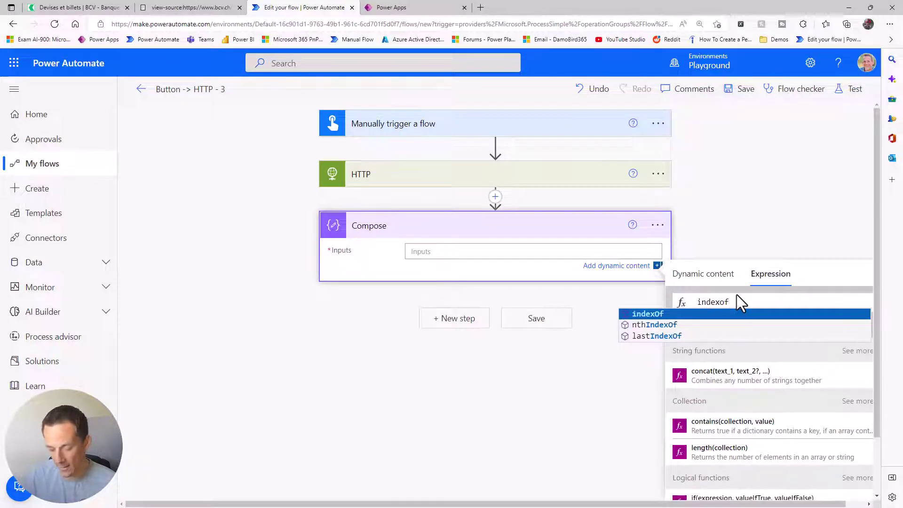
pyautogui.write('(')
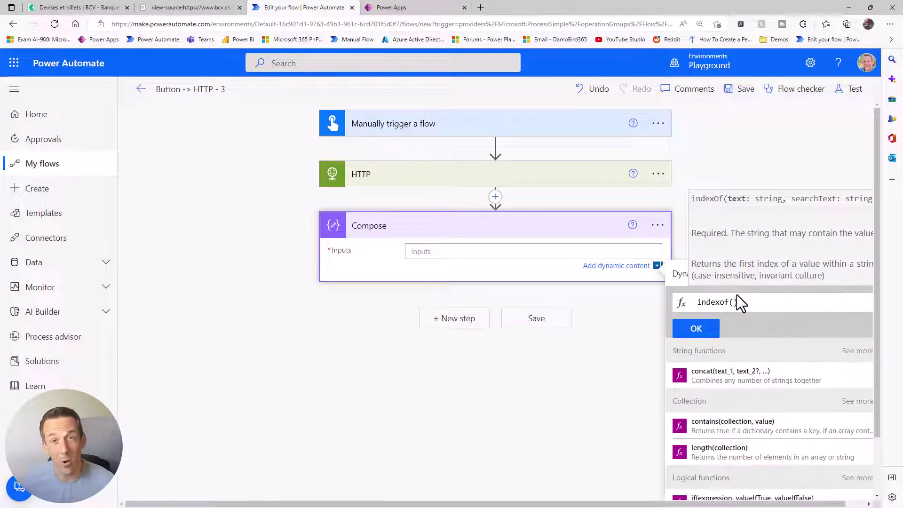
pyautogui.click(699, 277)
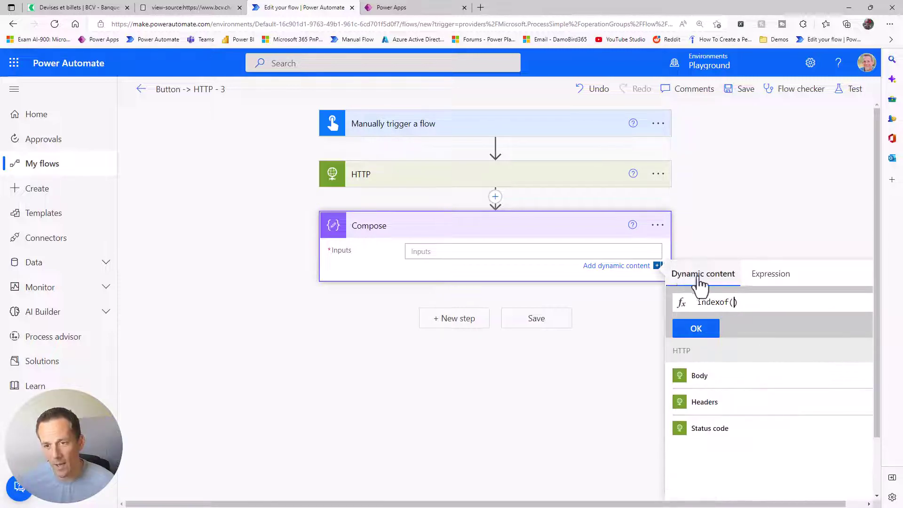
pyautogui.click(706, 382)
pyautogui.write(',')
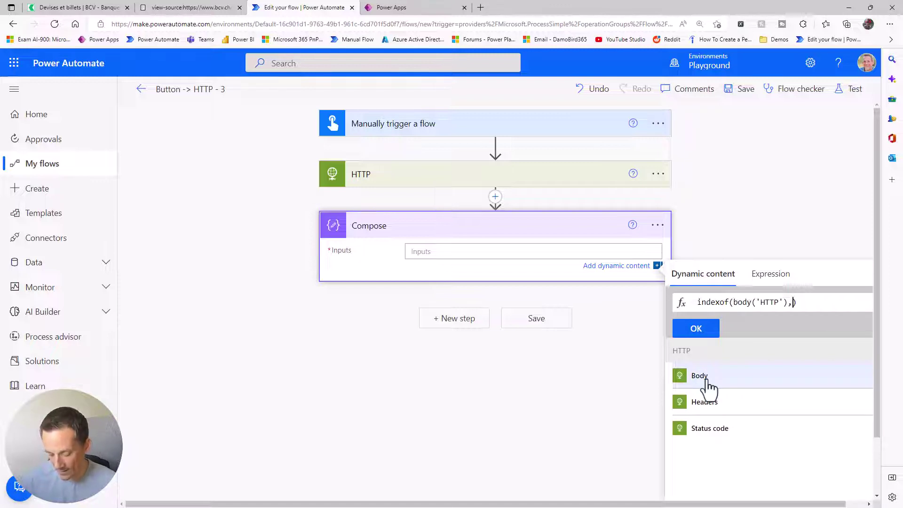
pyautogui.write("'<tab")
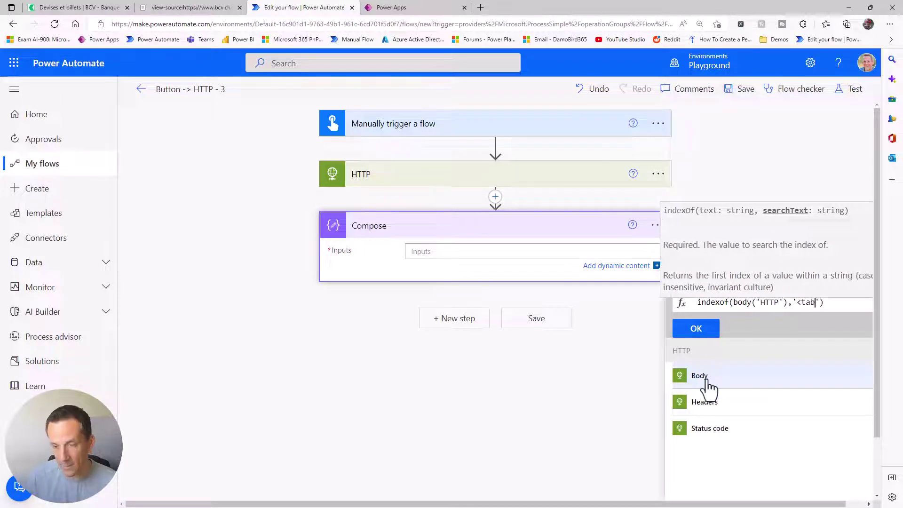
pyautogui.write('le')
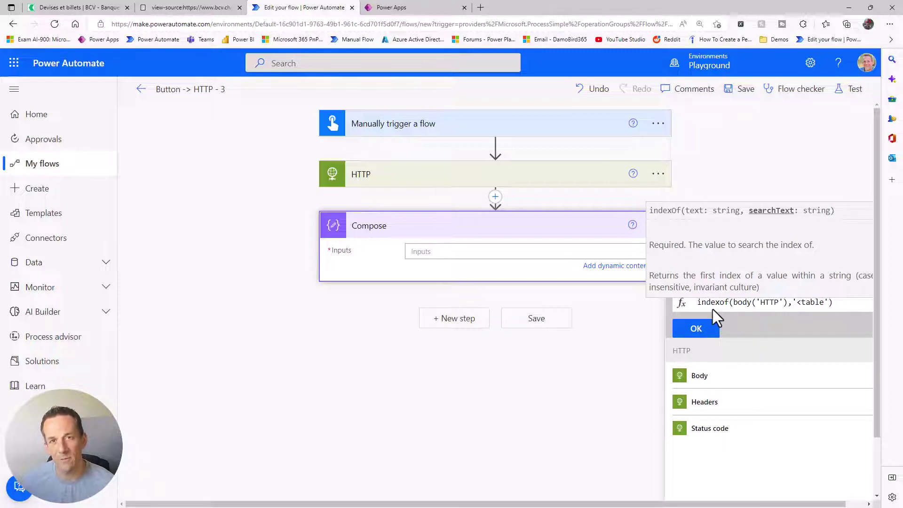
# Change the expression to nthindexof(body('HTTP'),'<table',2) so it targets the second occurrence of the table tag.
pyautogui.click(698, 302)
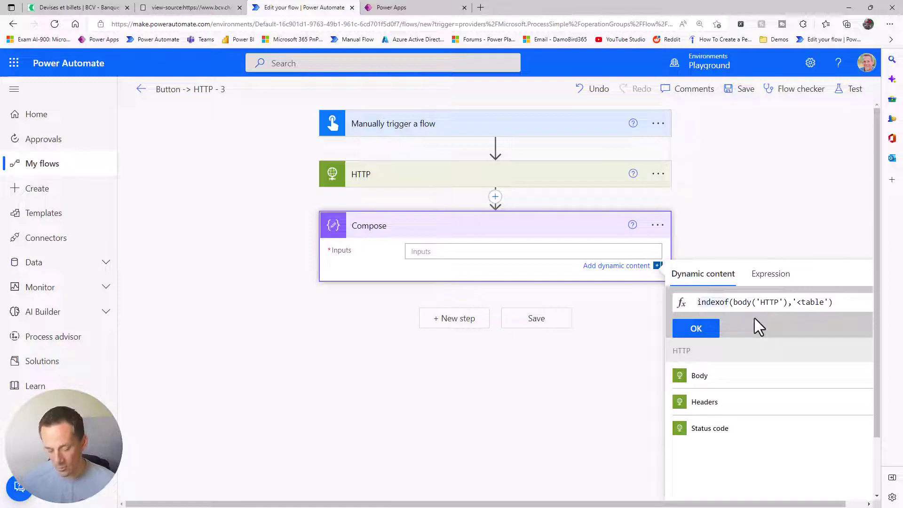
pyautogui.write('nth')
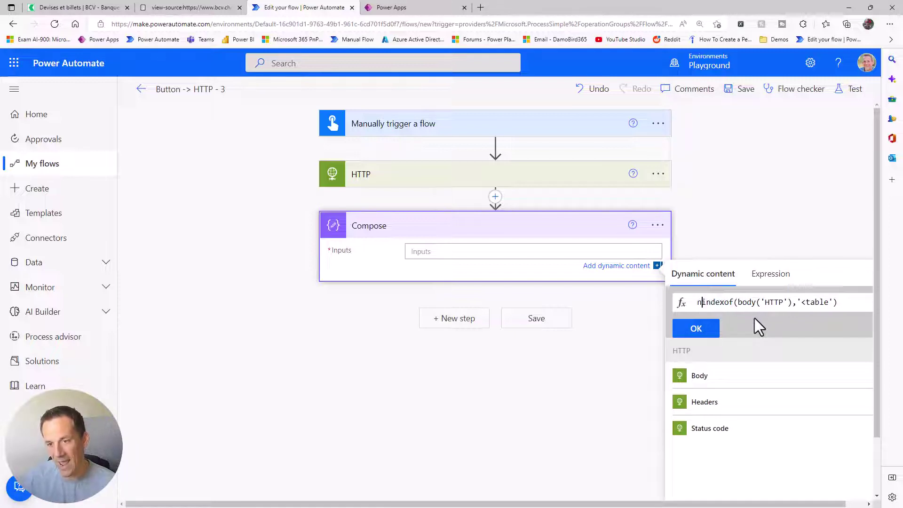
pyautogui.press('Right')
pyautogui.press('Right')
pyautogui.press('Right')
pyautogui.press('Right')
pyautogui.press('Right')
pyautogui.press('Right')
pyautogui.press('Right')
pyautogui.press('Right')
pyautogui.press('Right')
pyautogui.press('Right')
pyautogui.press('Right')
pyautogui.press('Right')
pyautogui.press('Right')
pyautogui.press('Right')
pyautogui.press('Right')
pyautogui.press('Right')
pyautogui.press('Right')
pyautogui.press('Right')
pyautogui.press('Right')
pyautogui.press('Right')
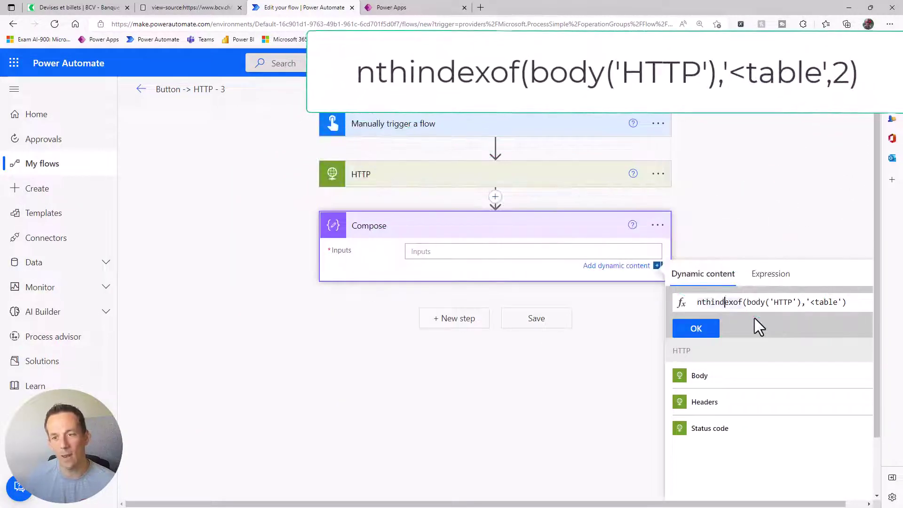
pyautogui.press('Right')
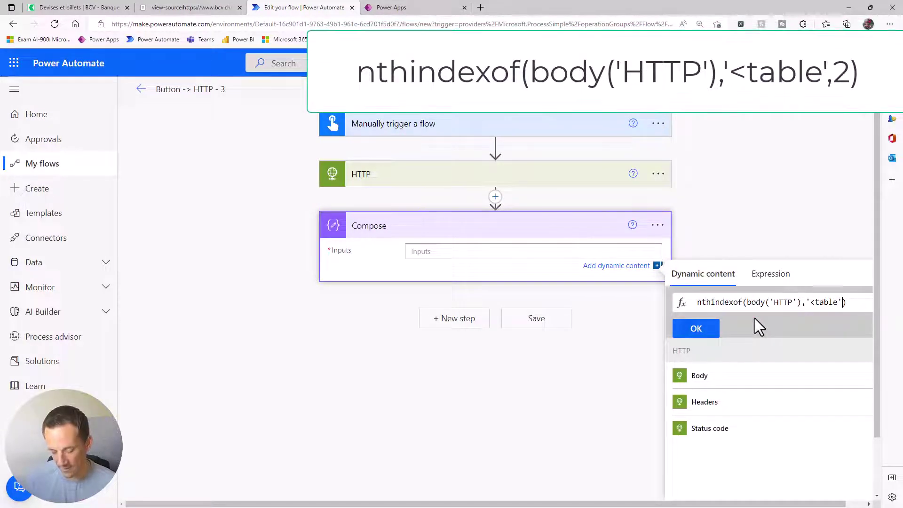
pyautogui.write(',2')
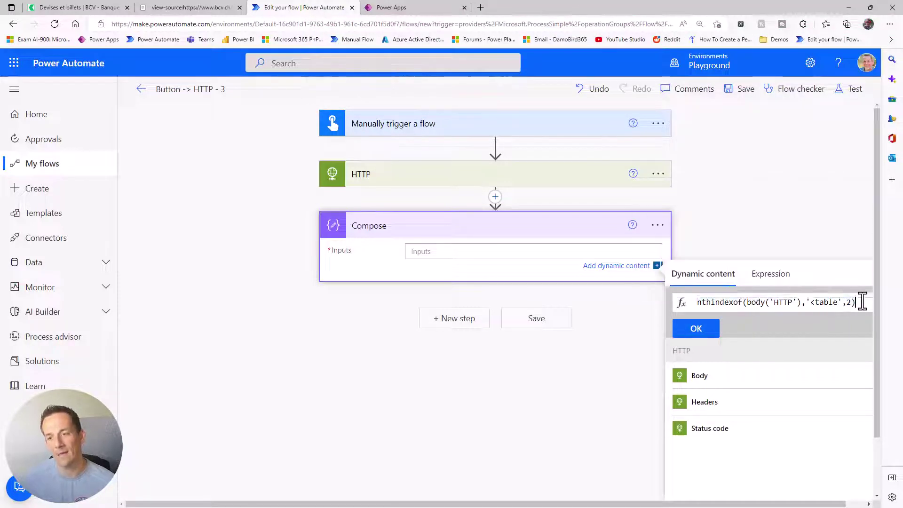
# Copy the whole nthindexof expression and insert it as the Compose input.
pyautogui.moveTo(861, 305); pyautogui.dragTo(654, 295)
pyautogui.hotkey('ctrl', 'c')
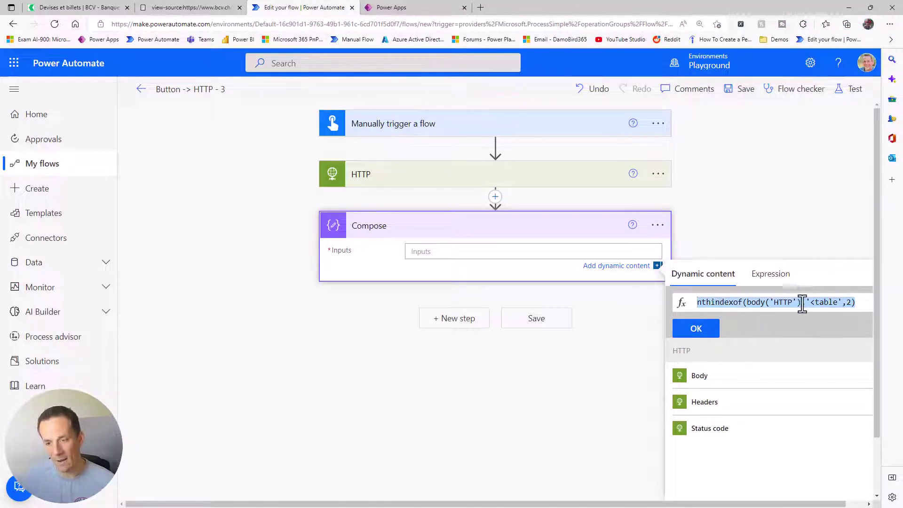
pyautogui.click(708, 330)
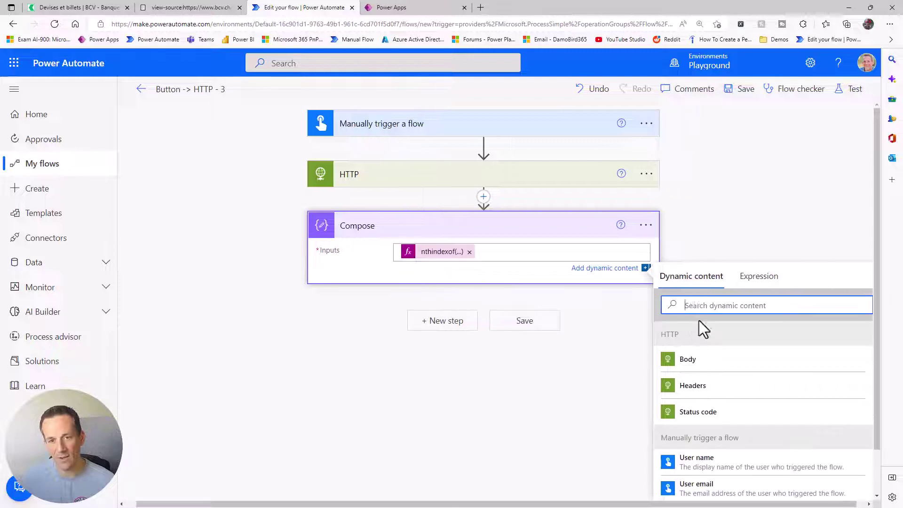
# Rename the Compose action to ComposeOpeningTag.
pyautogui.click(676, 253)
pyautogui.click(662, 226)
pyautogui.click(705, 264)
pyautogui.click(524, 225)
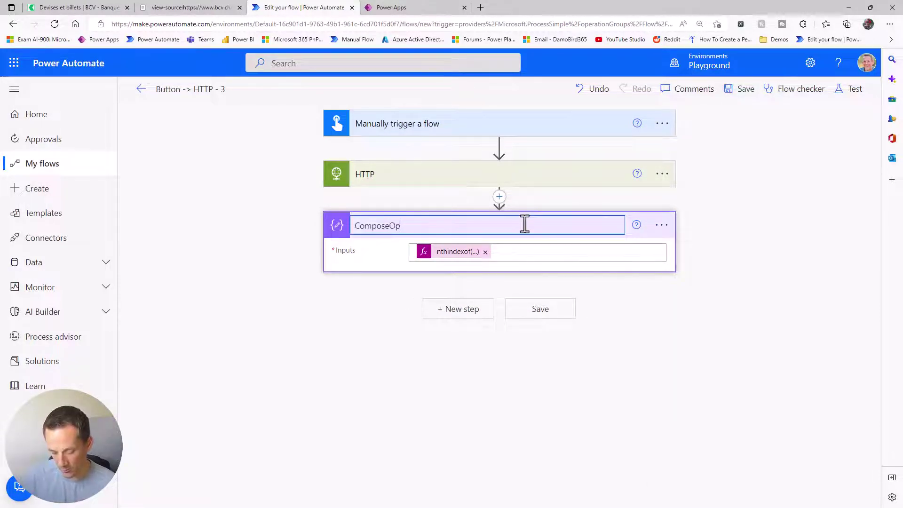
pyautogui.write('OpeningTag')
pyautogui.press('Return')
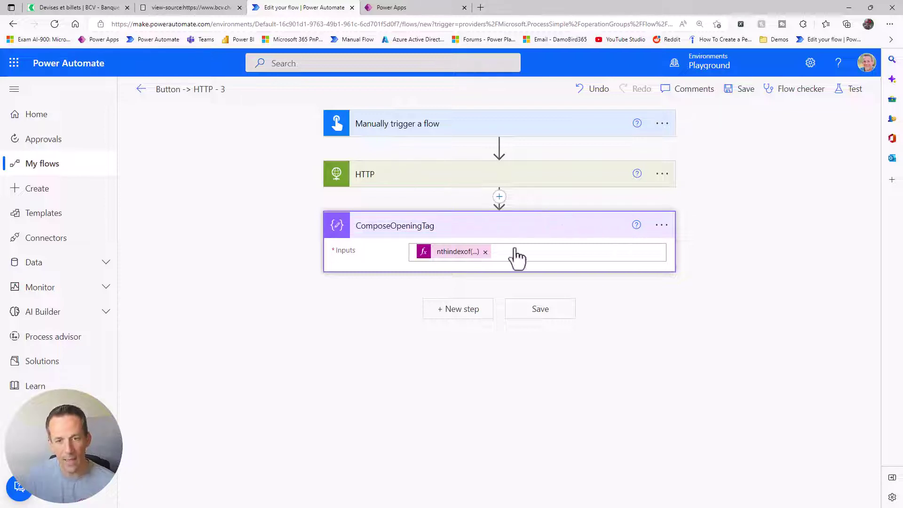
# Add another Data Operation Compose action after ComposeOpeningTag.
pyautogui.click(484, 310)
pyautogui.write('Compose')
pyautogui.scroll(-3, 434, 363)
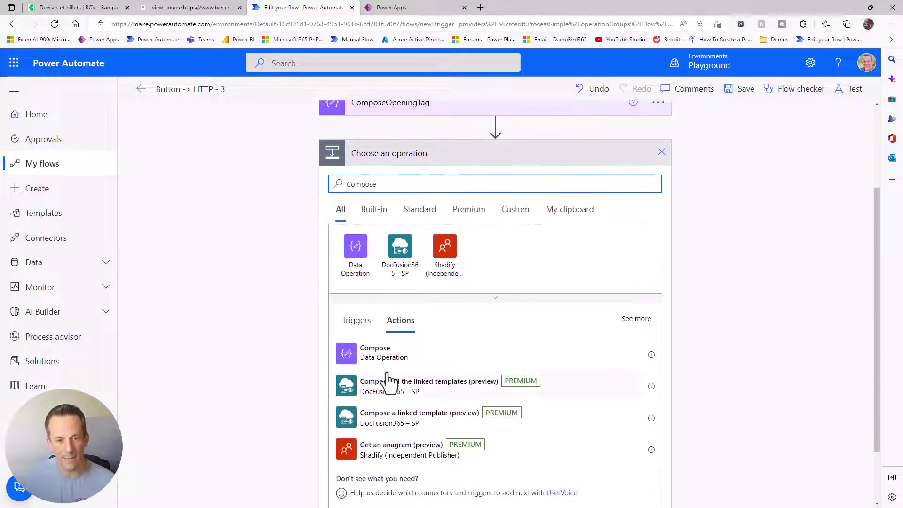
pyautogui.click(384, 357)
# Rename the new Compose action to ComposeClosingTag.
pyautogui.click(662, 276)
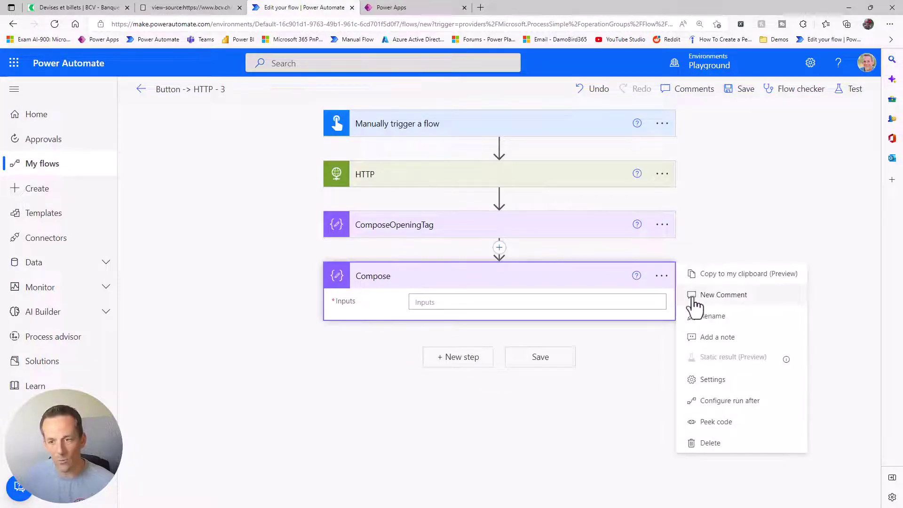
pyautogui.click(713, 313)
pyautogui.press('End')
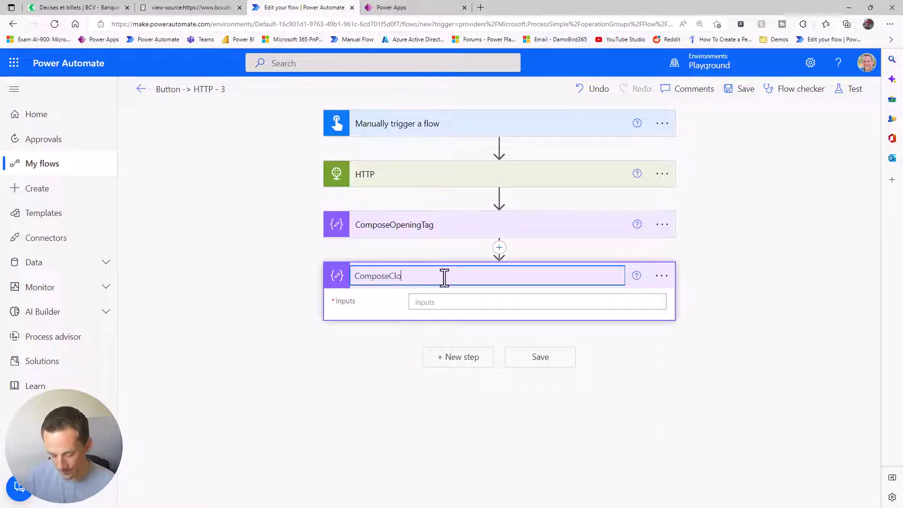
pyautogui.write('ClosingTag')
pyautogui.press('Return')
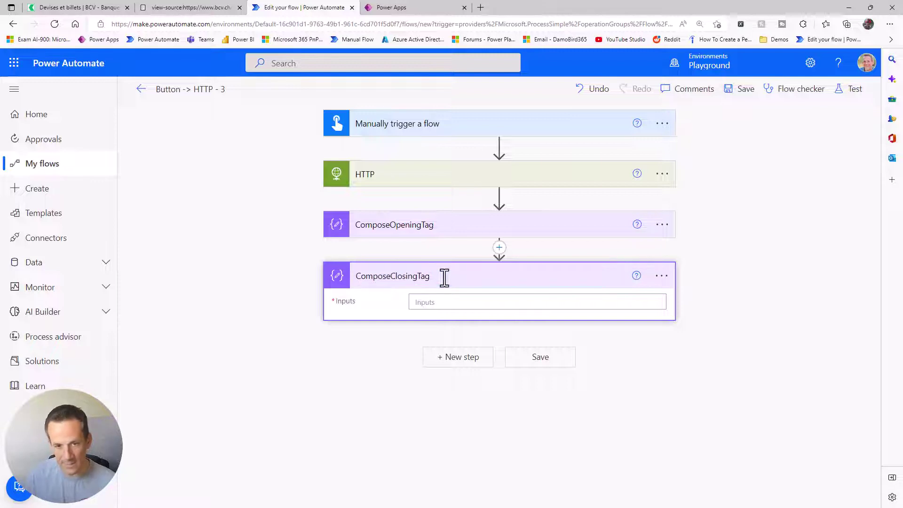
# Set the ComposeClosingTag input to nthindexof(body('HTTP'),'</table>',2) by pasting the copied expression and adapting its search text.
pyautogui.click(447, 301)
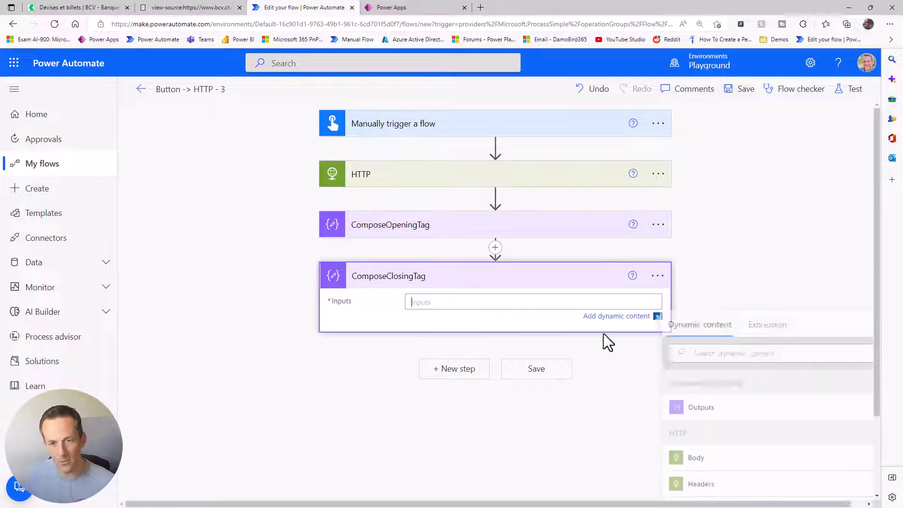
pyautogui.click(768, 331)
pyautogui.hotkey('ctrl', 'v')
pyautogui.press('Left')
pyautogui.press('Left')
pyautogui.press('Left')
pyautogui.press('Left')
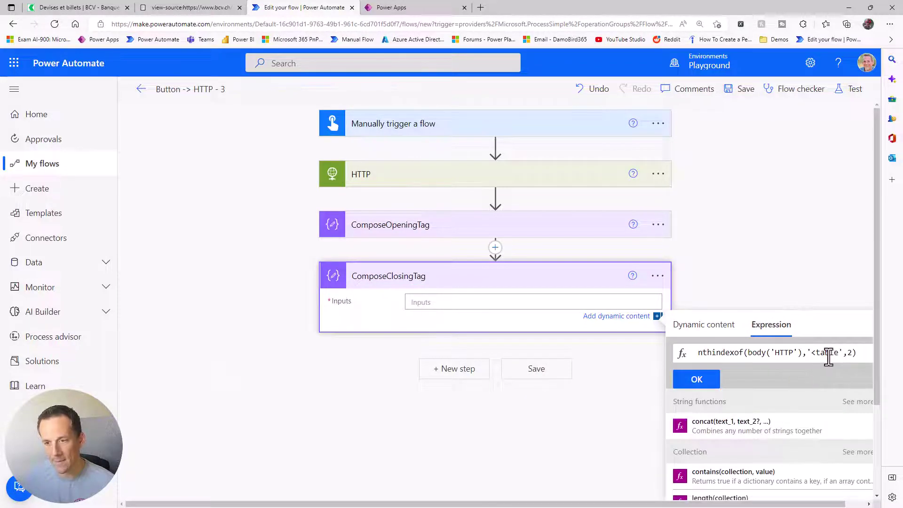
pyautogui.write('>')
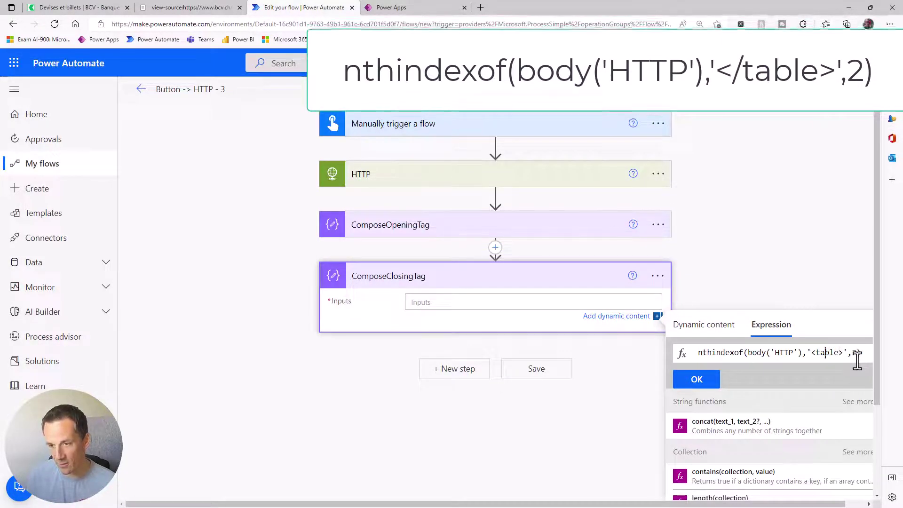
pyautogui.press('Left')
pyautogui.press('Left')
pyautogui.press('Left')
pyautogui.press('Left')
pyautogui.press('Left')
pyautogui.press('Left')
pyautogui.write('/')
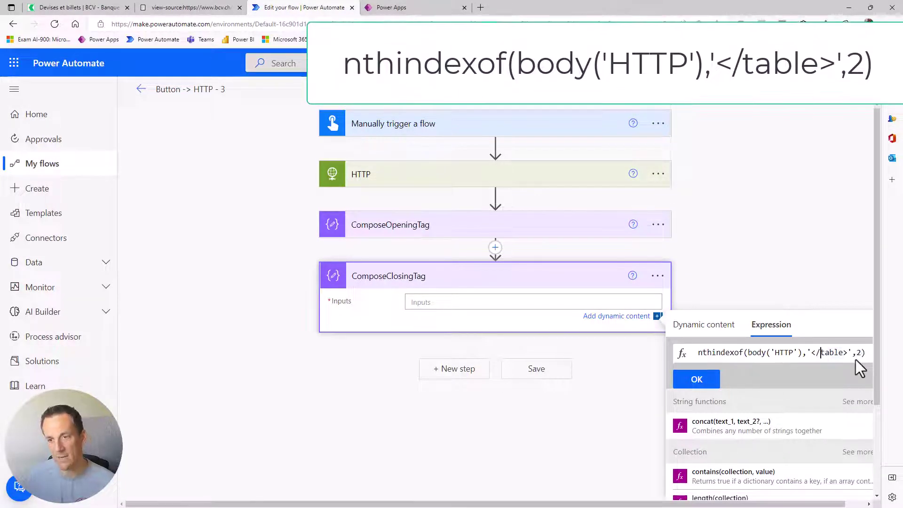
pyautogui.click(696, 379)
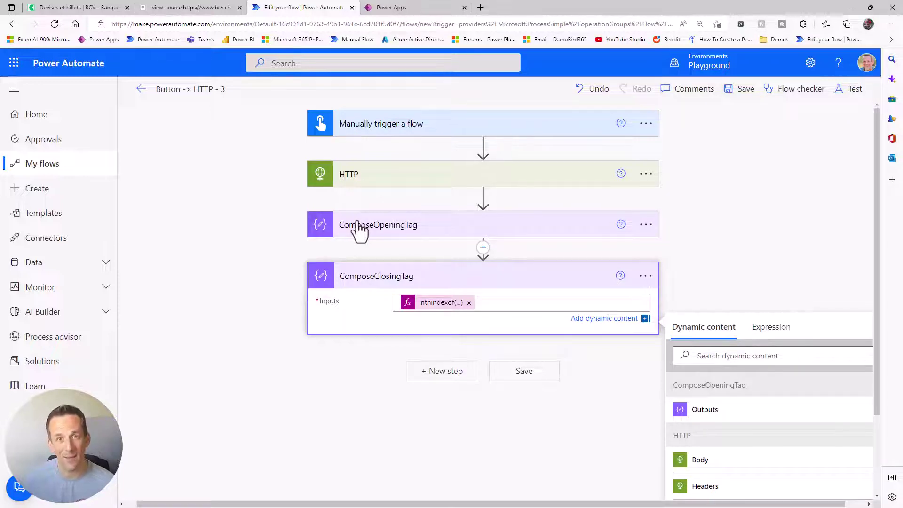
# Add a third Data Operation Compose action after ComposeClosingTag.
pyautogui.click(453, 377)
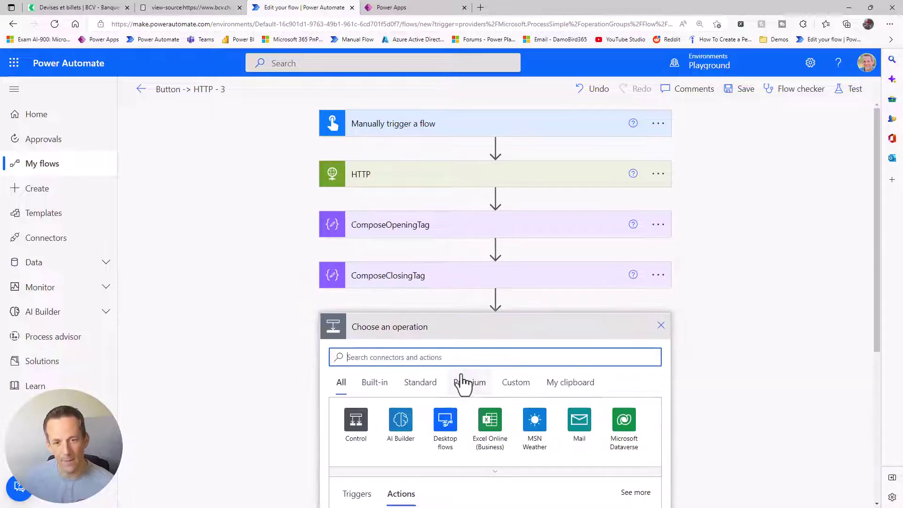
pyautogui.write('compose')
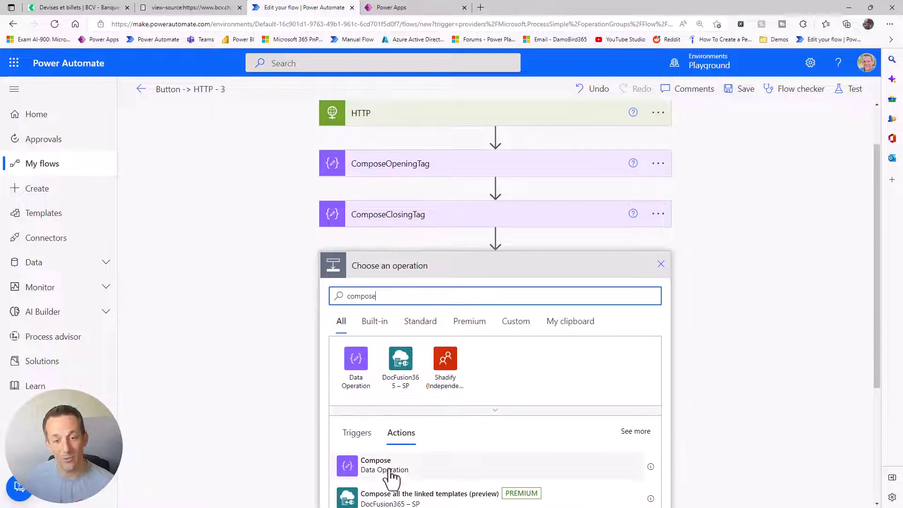
pyautogui.click(401, 461)
# Begin a substring expression in the new Compose action's inputs, with the HTTP body as its text argument.
pyautogui.click(464, 353)
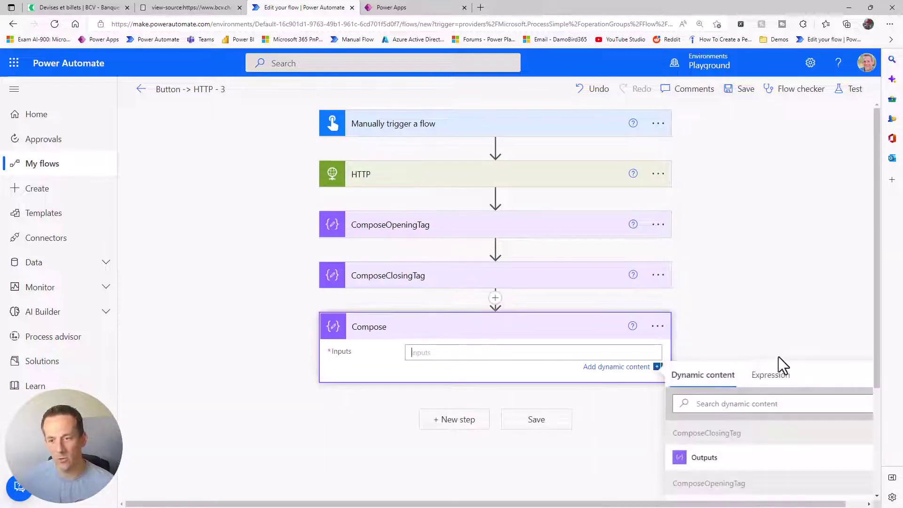
pyautogui.click(774, 375)
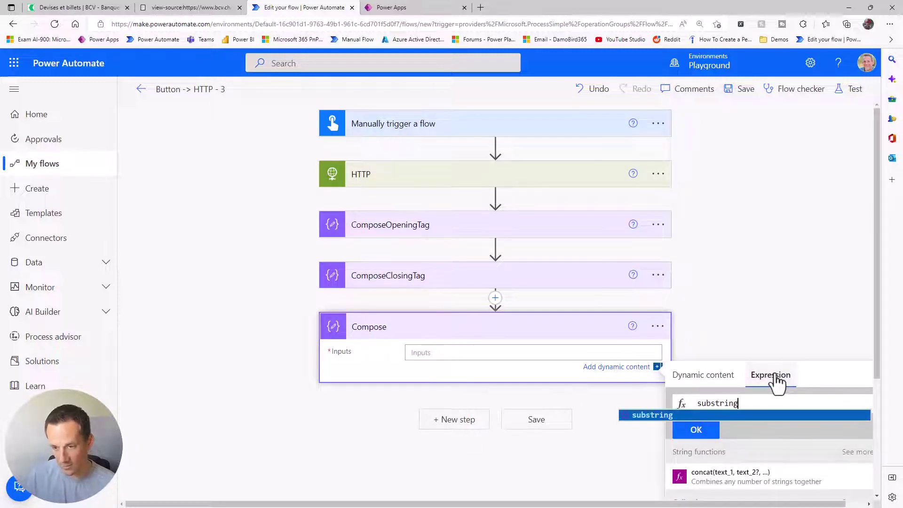
pyautogui.write('(')
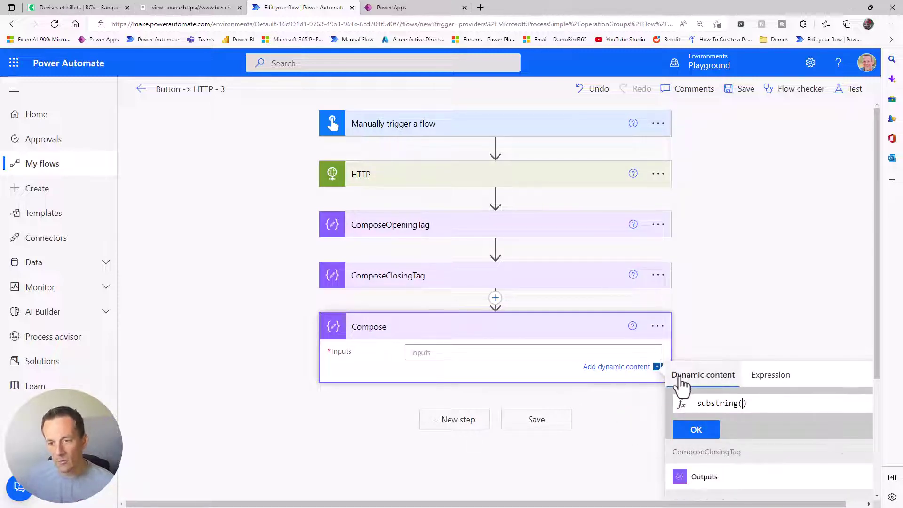
pyautogui.click(732, 379)
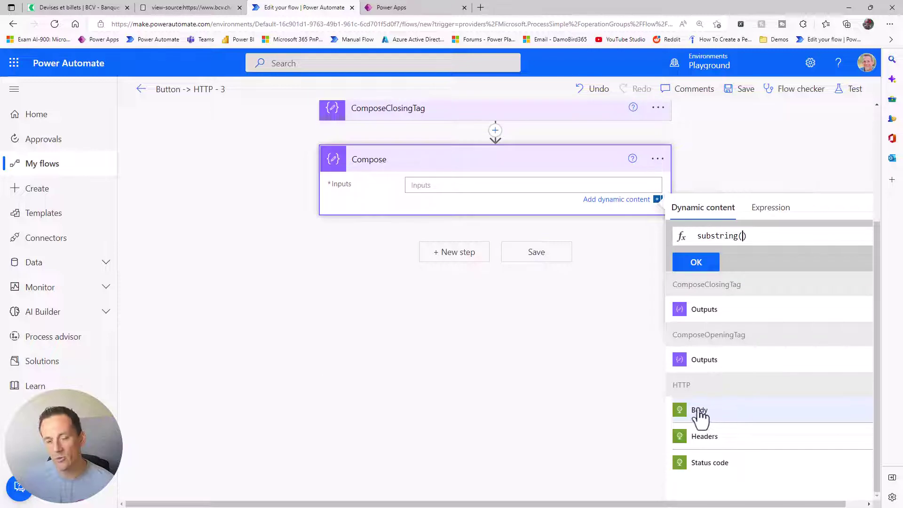
pyautogui.click(703, 408)
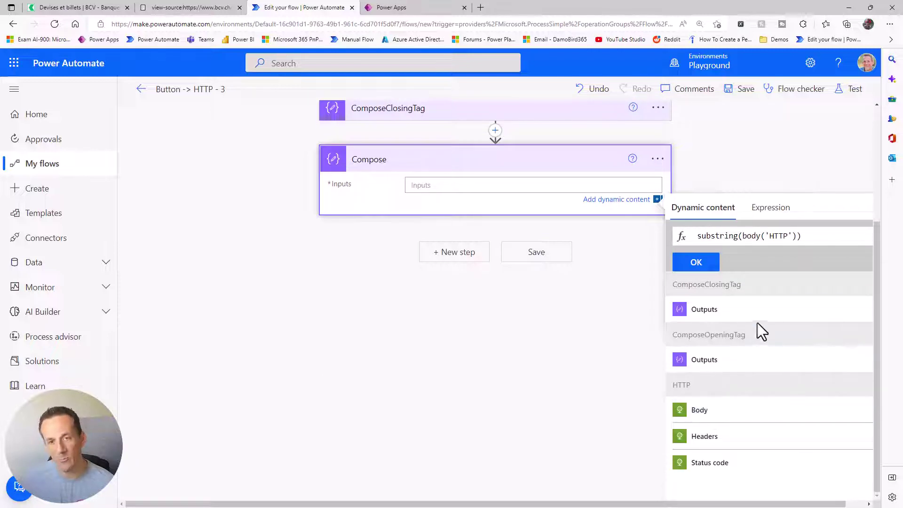
# Add outputs('ComposeOpeningTag') as the substring's start index, followed by a comma for the length argument.
pyautogui.scroll(4, 758, 324)
pyautogui.write(',')
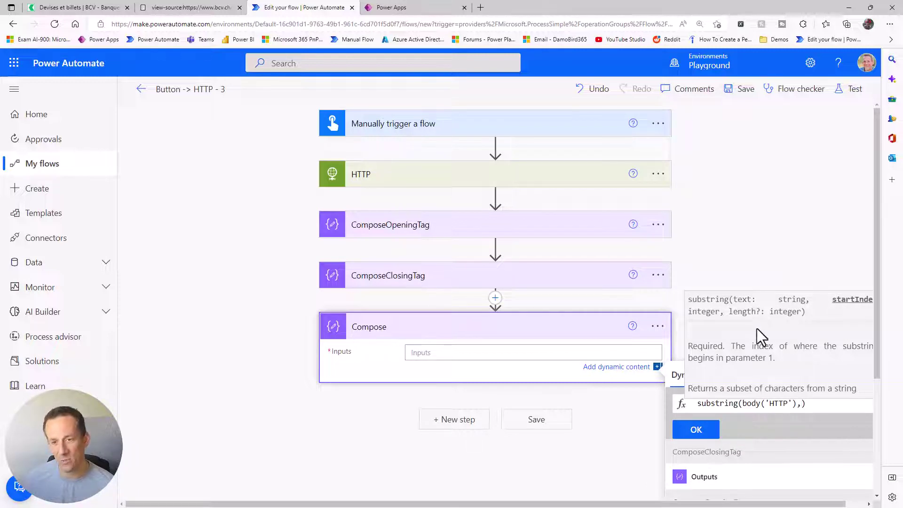
pyautogui.scroll(-1, 726, 452)
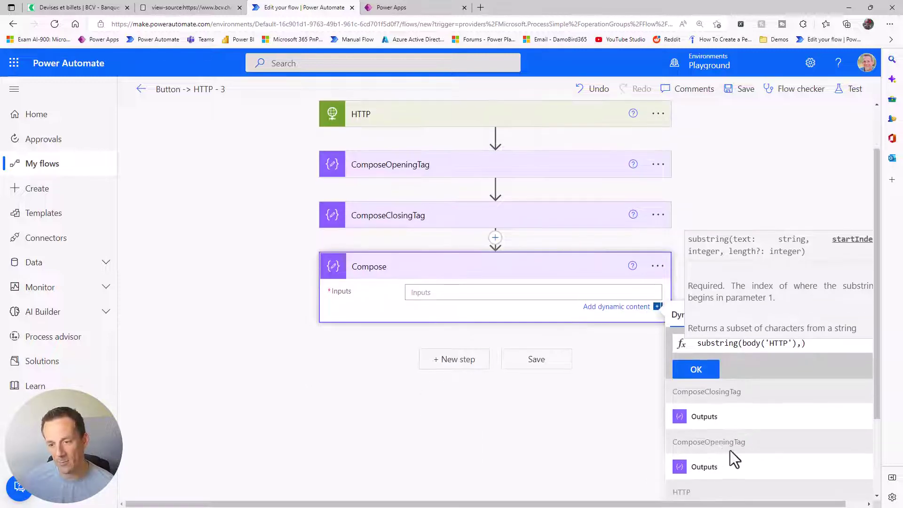
pyautogui.click(708, 467)
pyautogui.write(",outputs('ComposeOpeningTag")
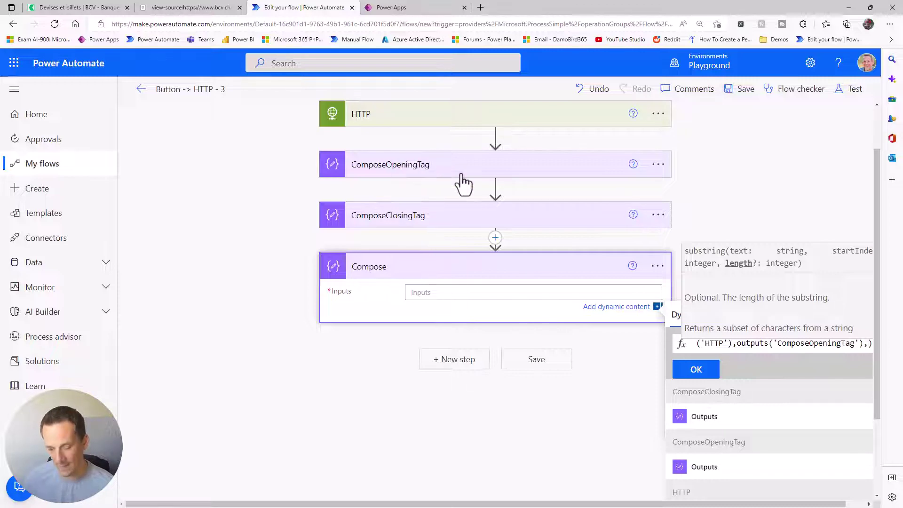
# Complete the substring expression with sub(outputs('ComposeClosingTag'),outputs('ComposeOpeningTag')) as its length and insert it into the Compose inputs.
pyautogui.write('sub')
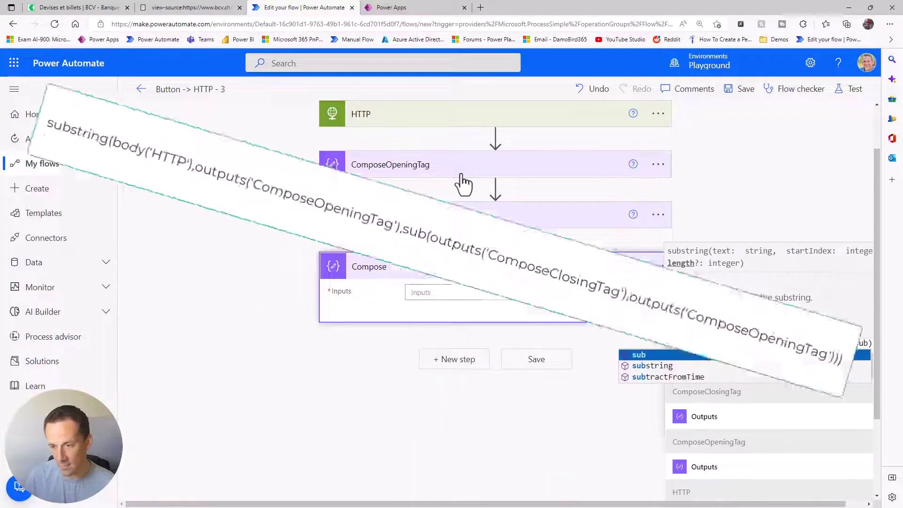
pyautogui.write("('ComposeOpeningTag'),sub(")
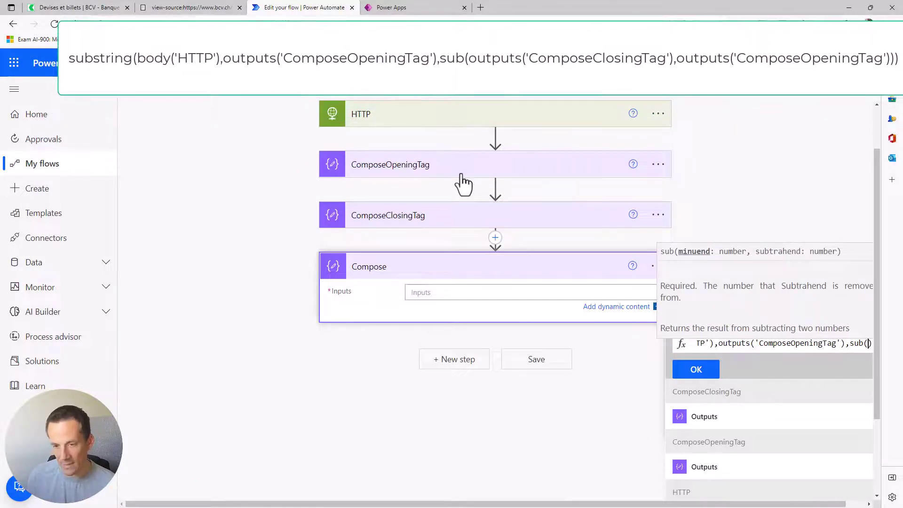
pyautogui.click(711, 418)
pyautogui.write(',')
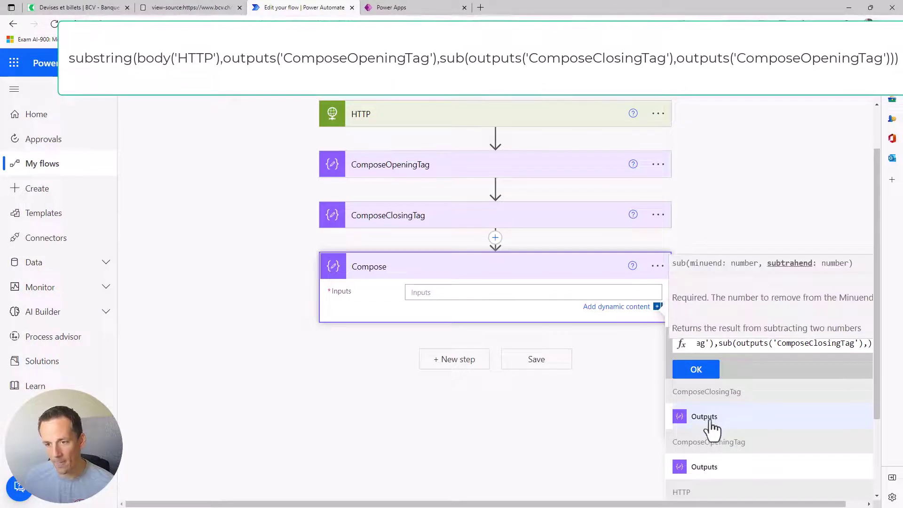
pyautogui.click(704, 407)
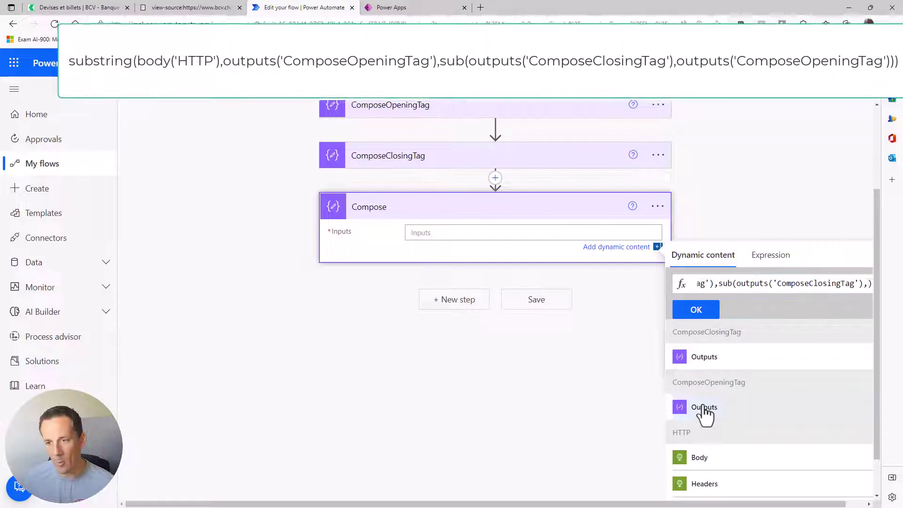
pyautogui.click(707, 314)
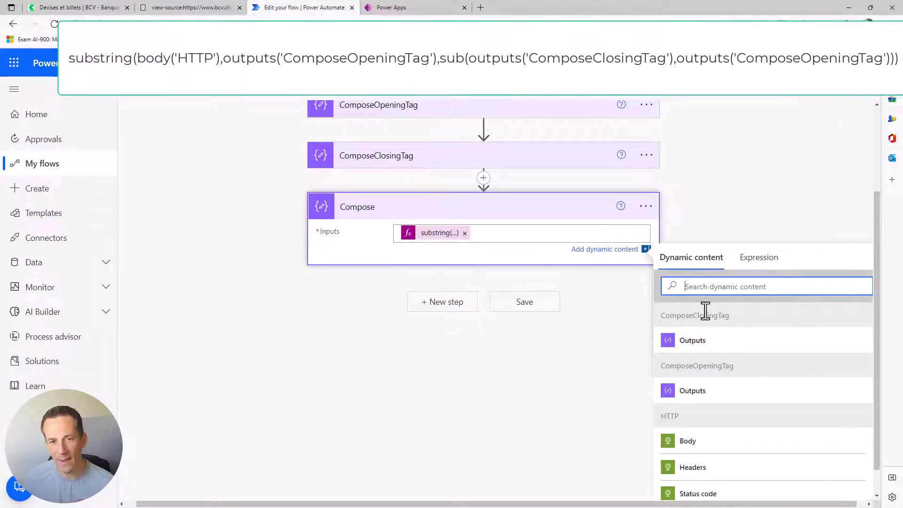
pyautogui.click(651, 215)
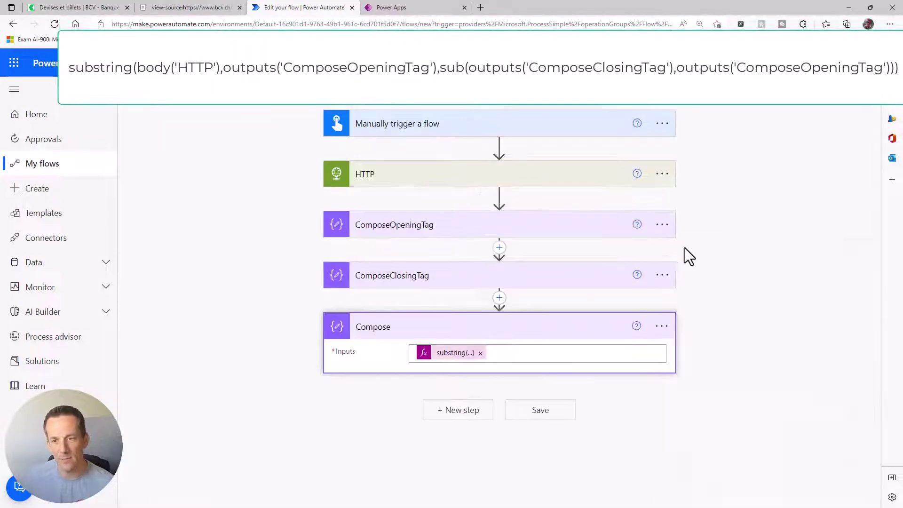
# Rename the Compose action containing the substring expression to ComposeTable.
pyautogui.click(665, 332)
pyautogui.click(691, 363)
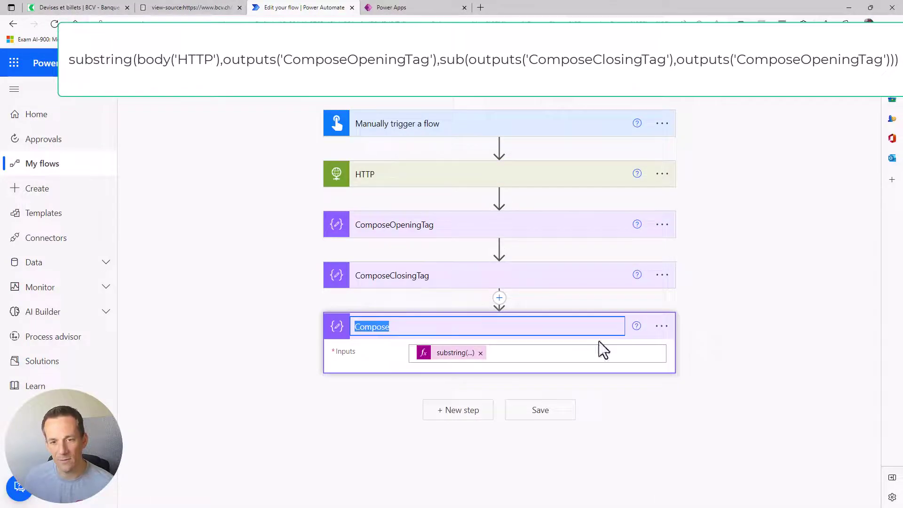
pyautogui.click(532, 329)
pyautogui.write('St')
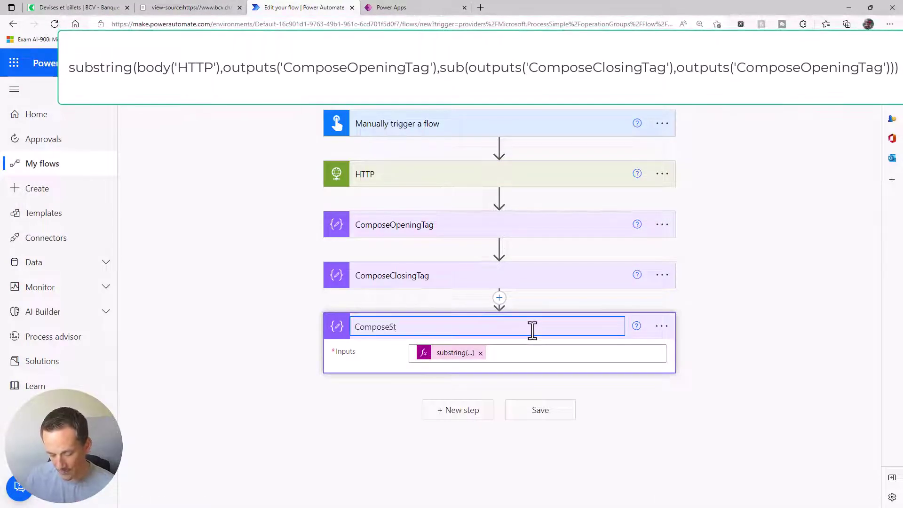
pyautogui.press('BackSpace')
pyautogui.press('BackSpace')
pyautogui.write('Table')
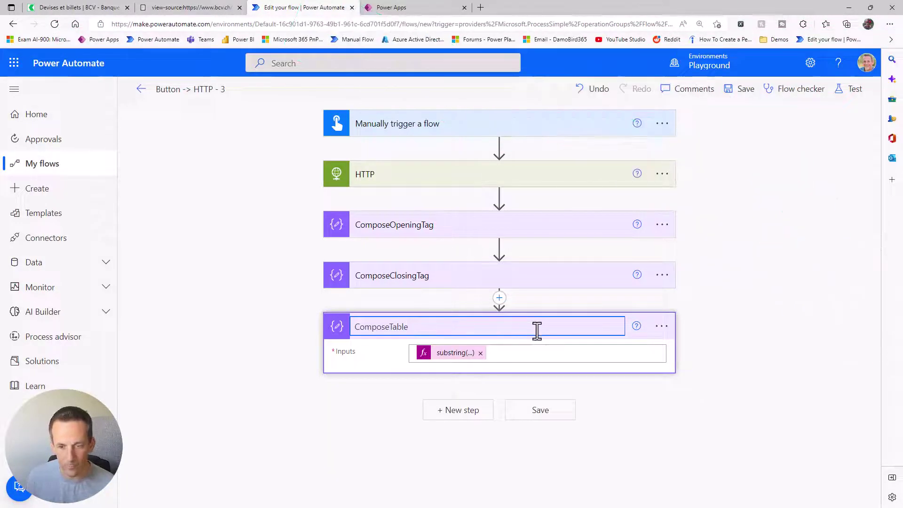
pyautogui.click(787, 202)
# Save and test-run the flow, and inspect the ComposeTable output through to its end.
pyautogui.click(742, 91)
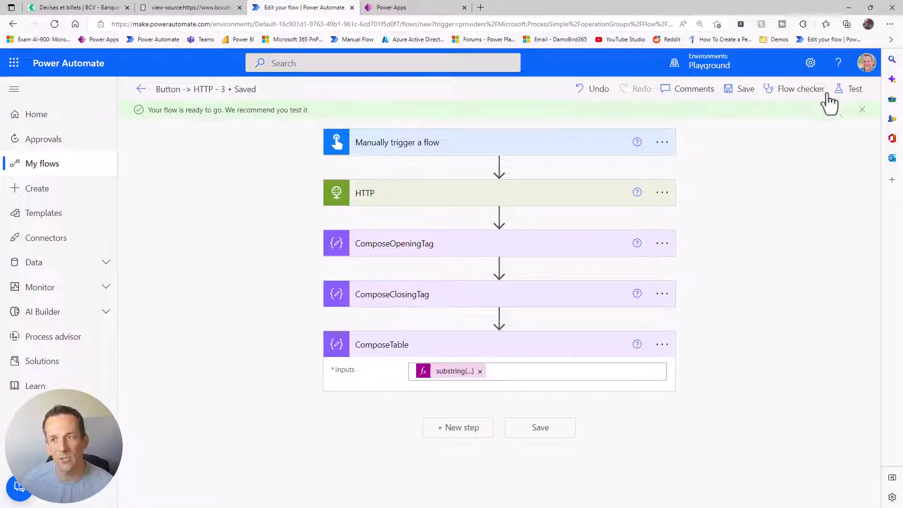
pyautogui.click(855, 94)
pyautogui.click(712, 484)
pyautogui.click(701, 487)
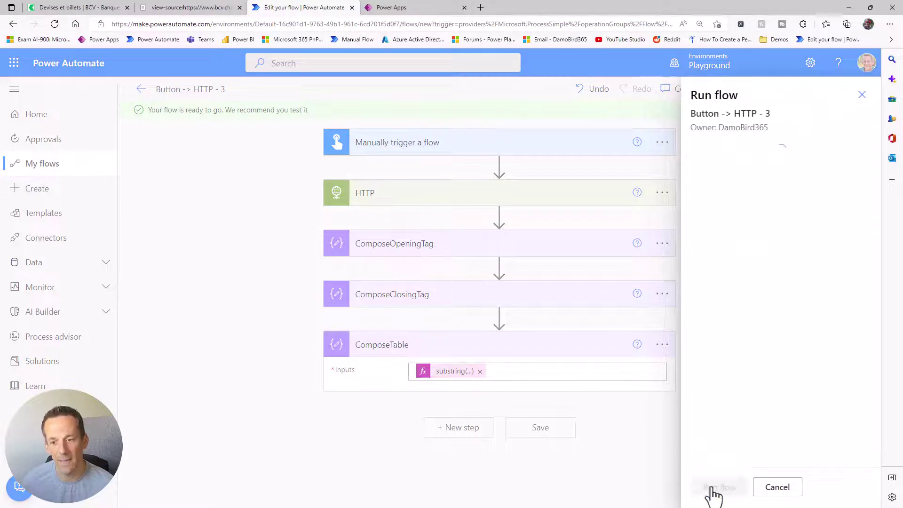
pyautogui.click(714, 487)
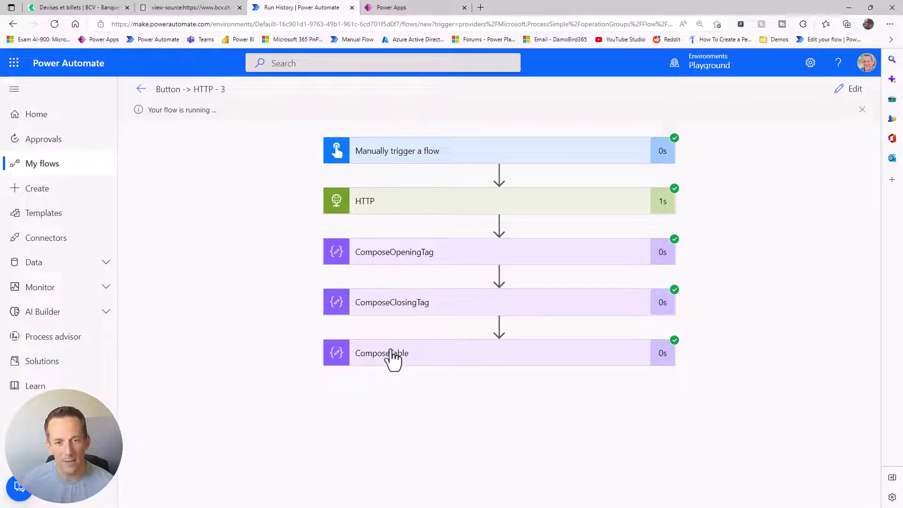
pyautogui.click(409, 356)
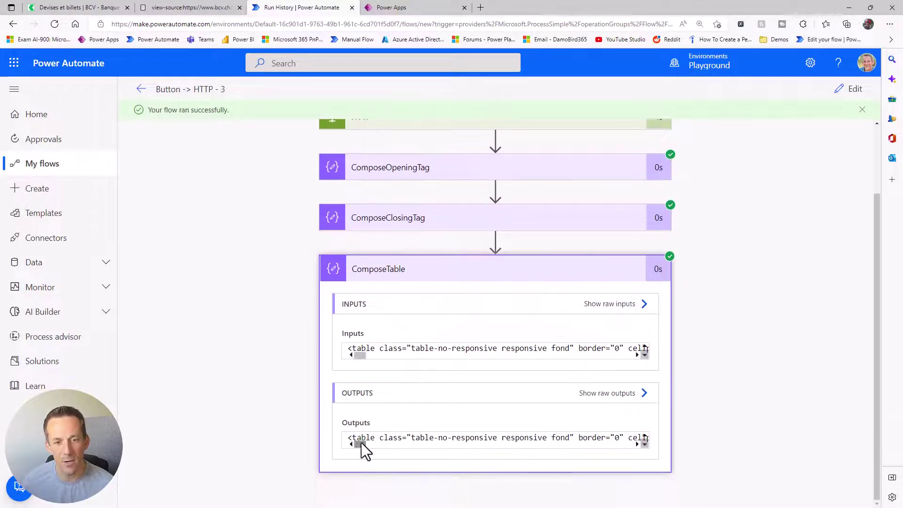
pyautogui.moveTo(358, 442); pyautogui.dragTo(632, 437)
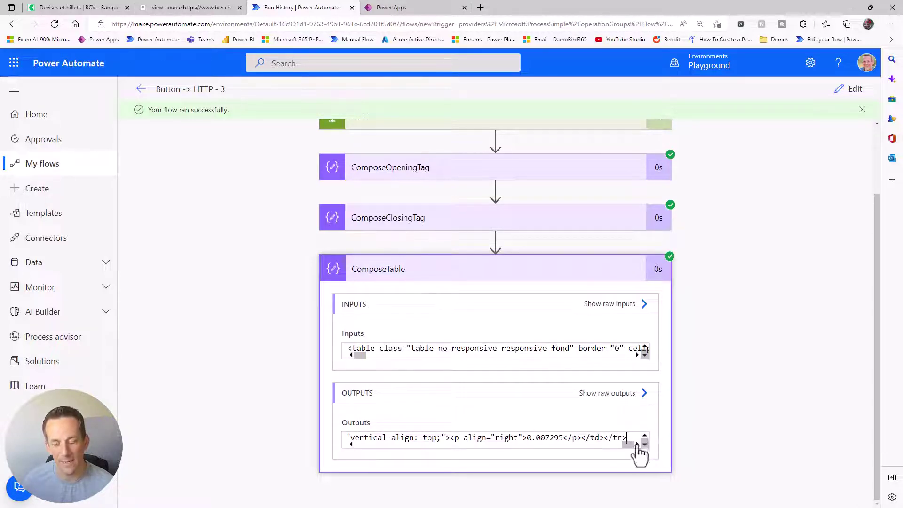
# Reopen the flow for editing and append </table> after the substring expression in ComposeTable's inputs.
pyautogui.click(849, 89)
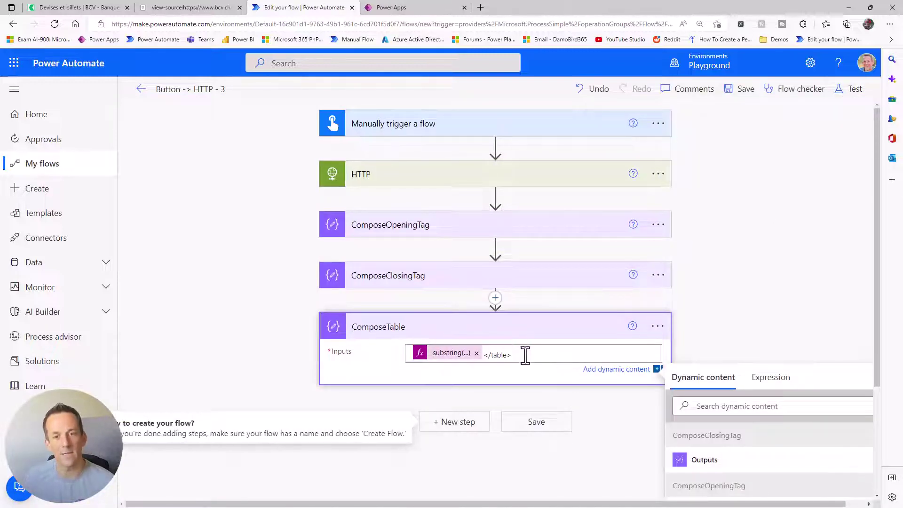
# Add a new Data Operation Compose action after ComposeTable.
pyautogui.scroll(-1, 365, 348)
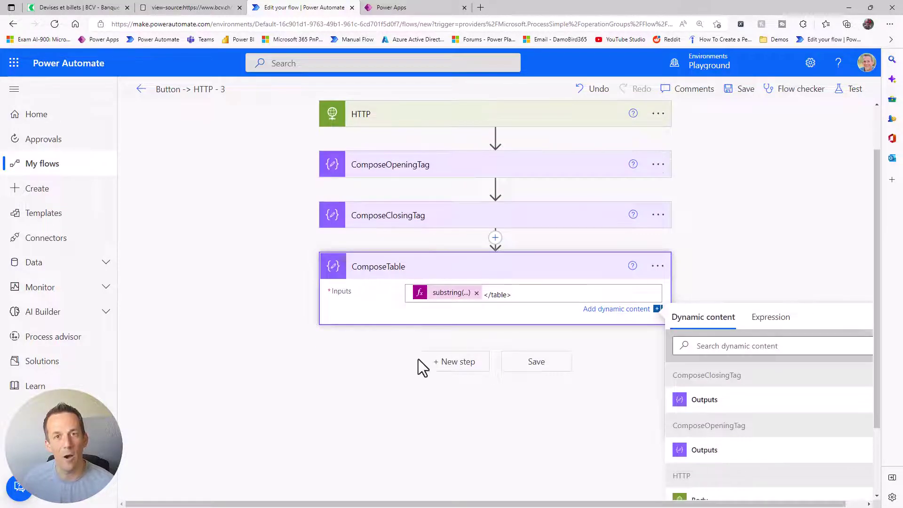
pyautogui.click(459, 362)
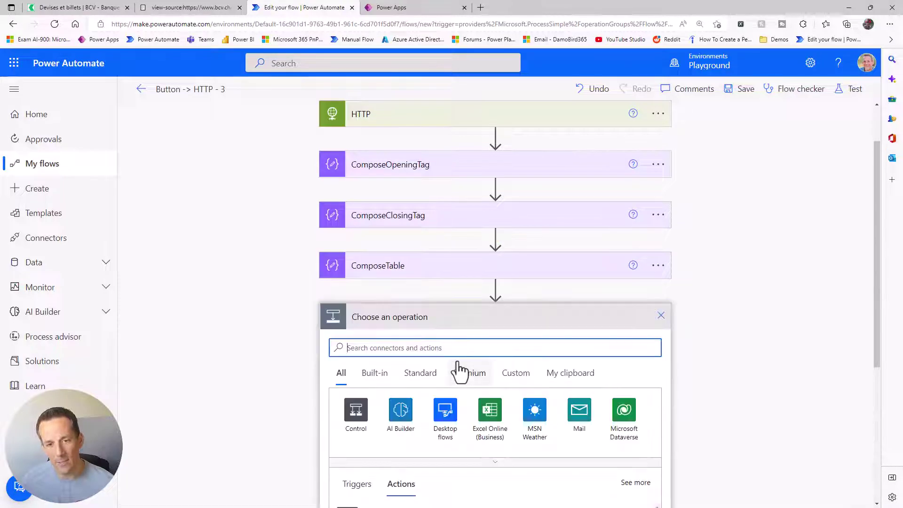
pyautogui.write('compose')
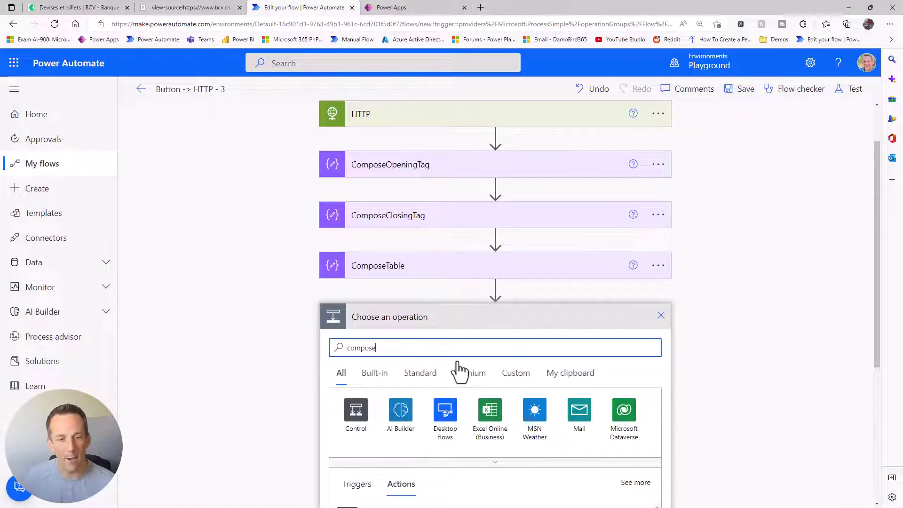
pyautogui.scroll(-1, 440, 372)
pyautogui.scroll(-1, 441, 371)
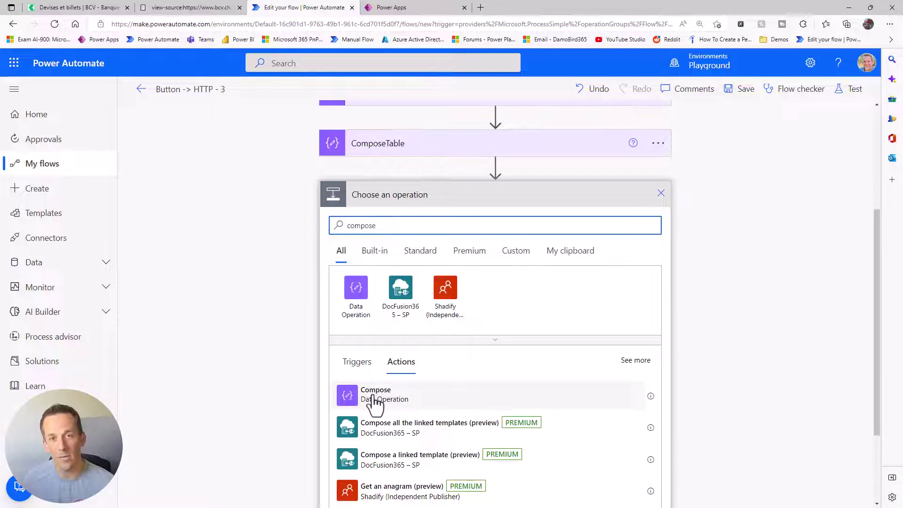
pyautogui.click(375, 395)
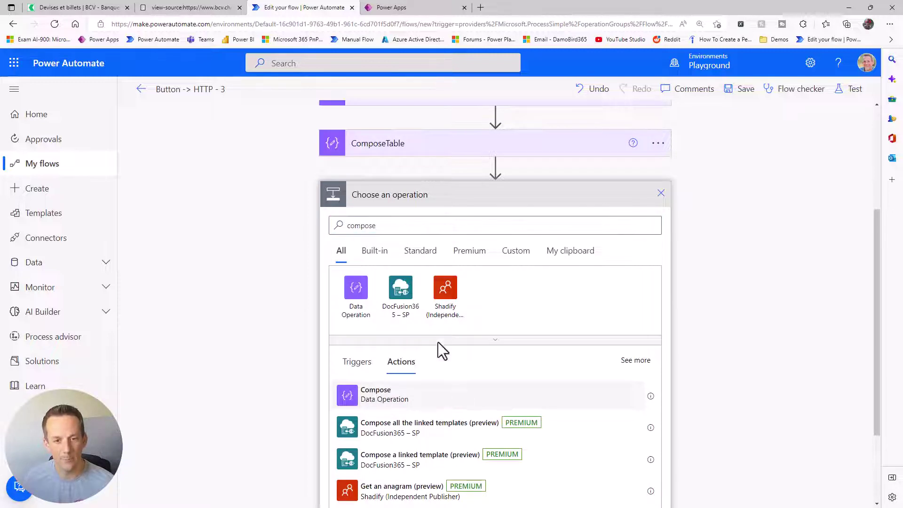
# Rename the Compose action following ComposeTable to ComposeXML.
pyautogui.click(663, 377)
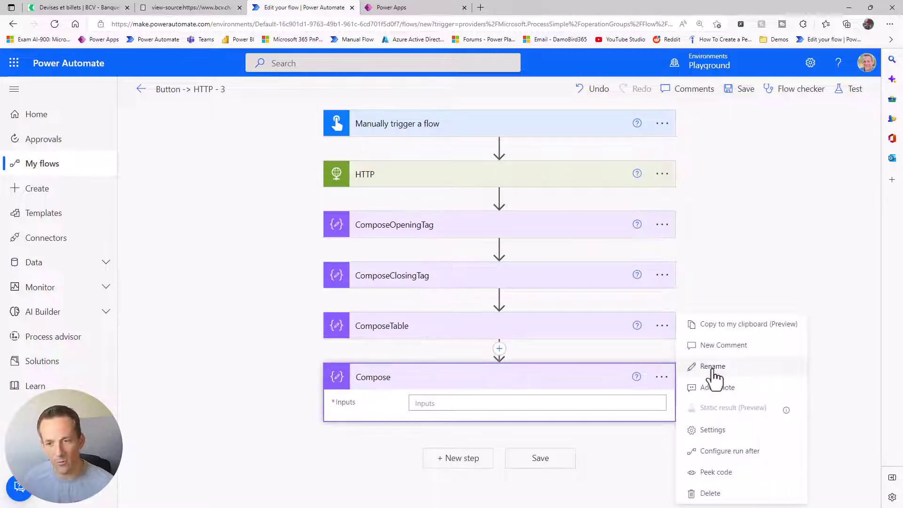
pyautogui.click(713, 368)
pyautogui.click(512, 376)
pyautogui.write('XML')
pyautogui.press('Return')
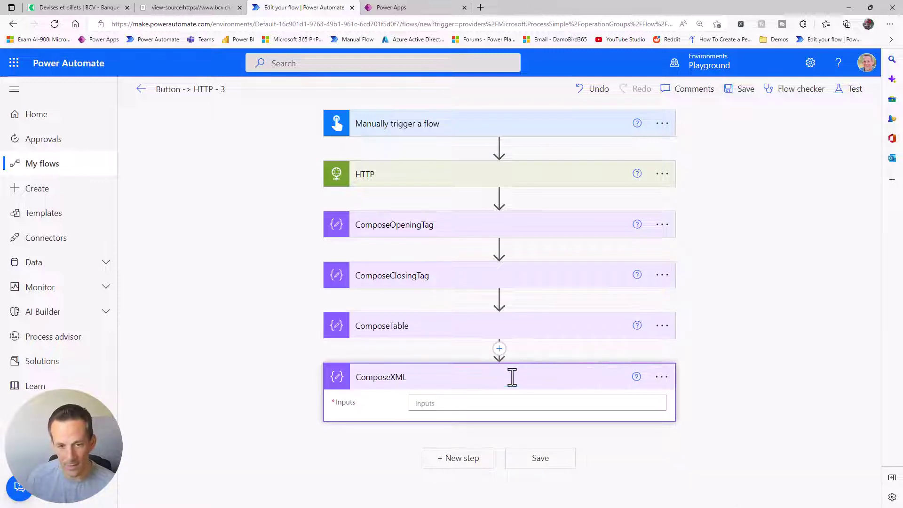
# Set the ComposeXML input to the expression xml(outputs('ComposeTable')).
pyautogui.click(485, 399)
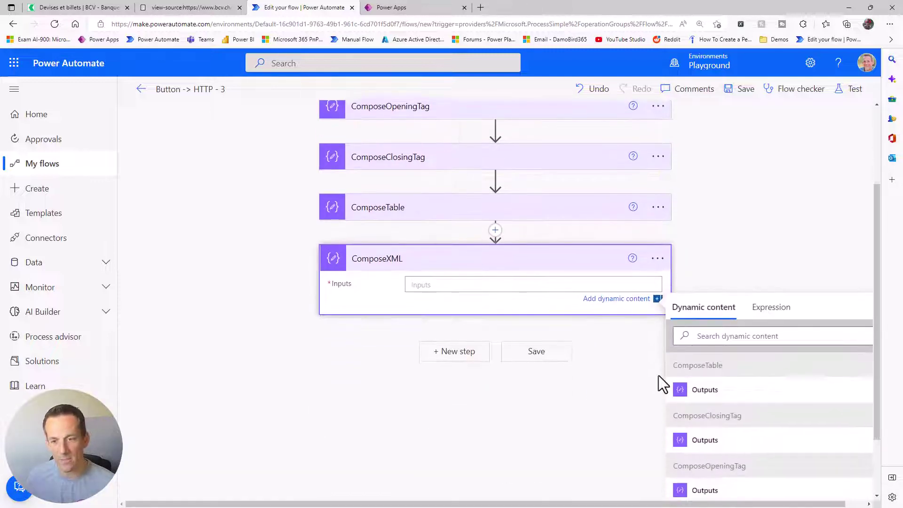
pyautogui.click(767, 310)
pyautogui.write("xml(outputs('ComposeTable")
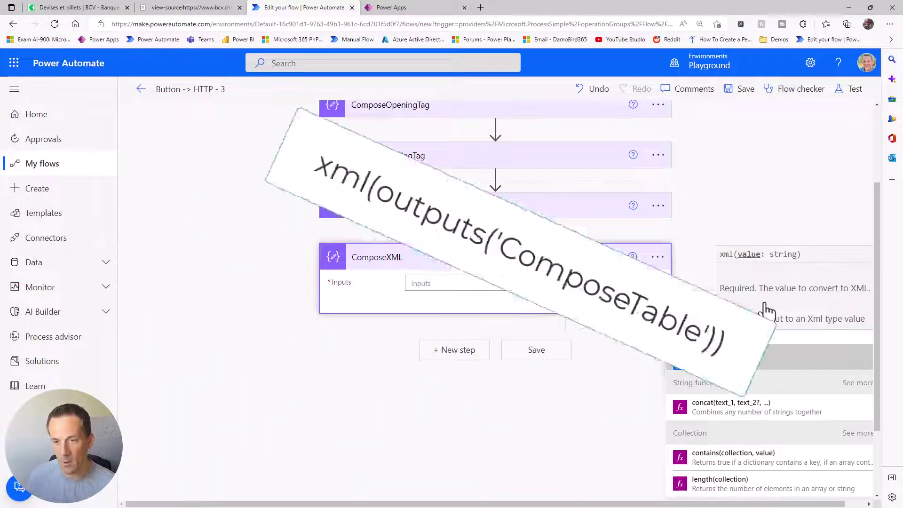
pyautogui.click(692, 307)
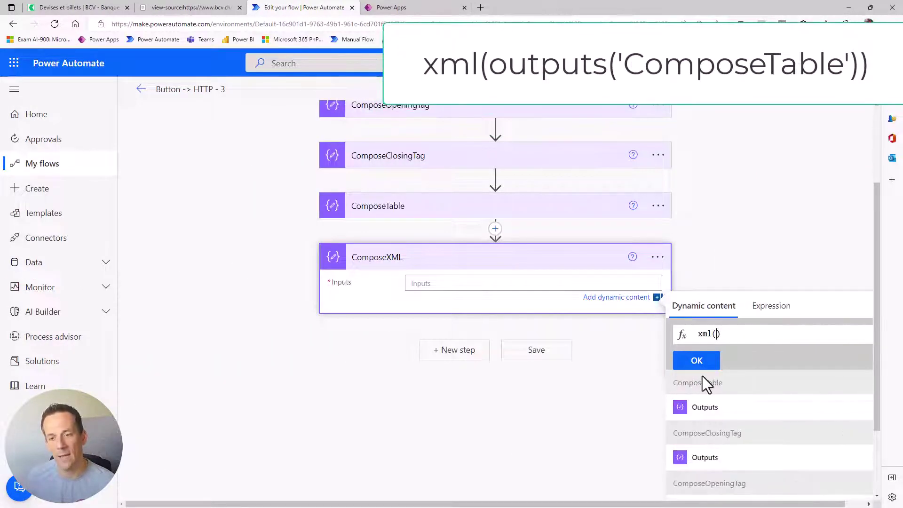
pyautogui.click(704, 409)
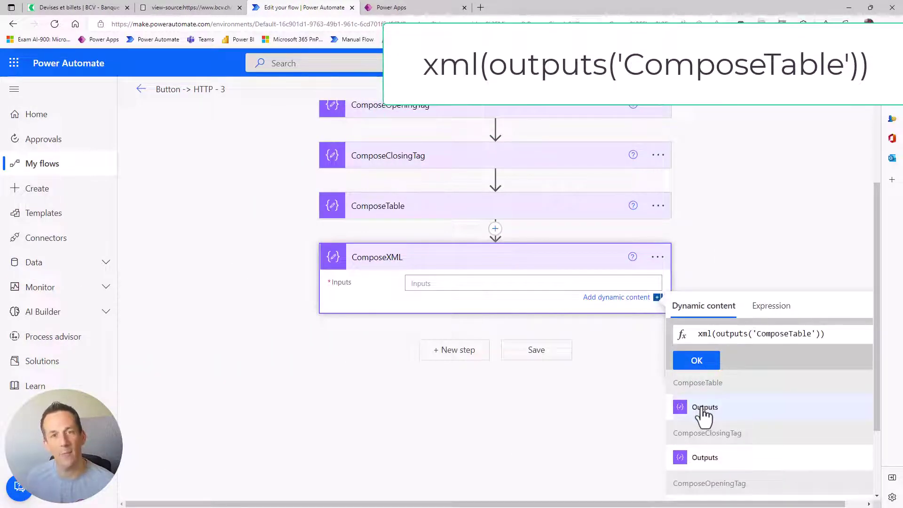
pyautogui.click(696, 361)
# Add another Data Operation Compose action after ComposeXML.
pyautogui.click(445, 357)
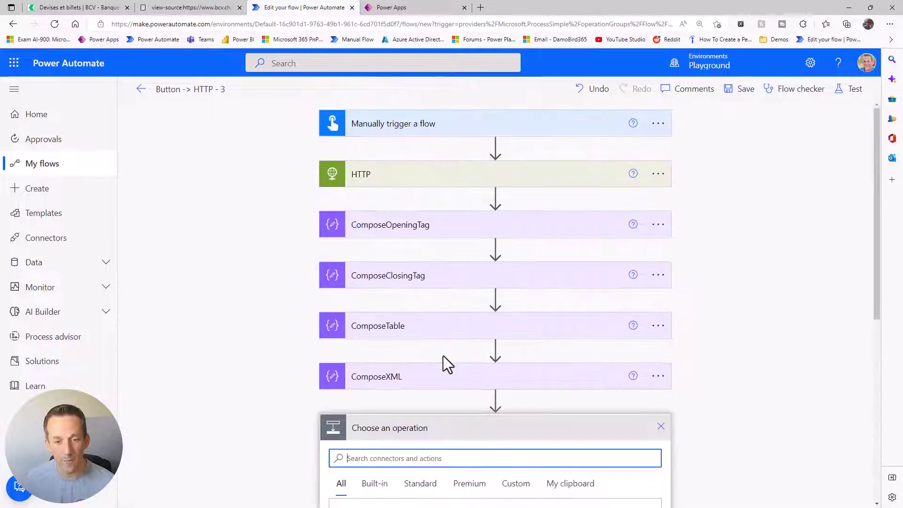
pyautogui.write('compose')
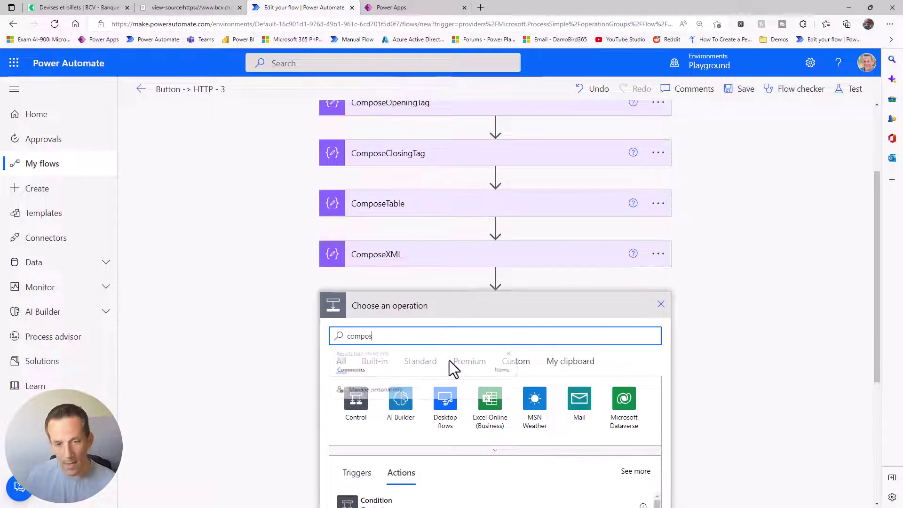
pyautogui.scroll(-3, 391, 444)
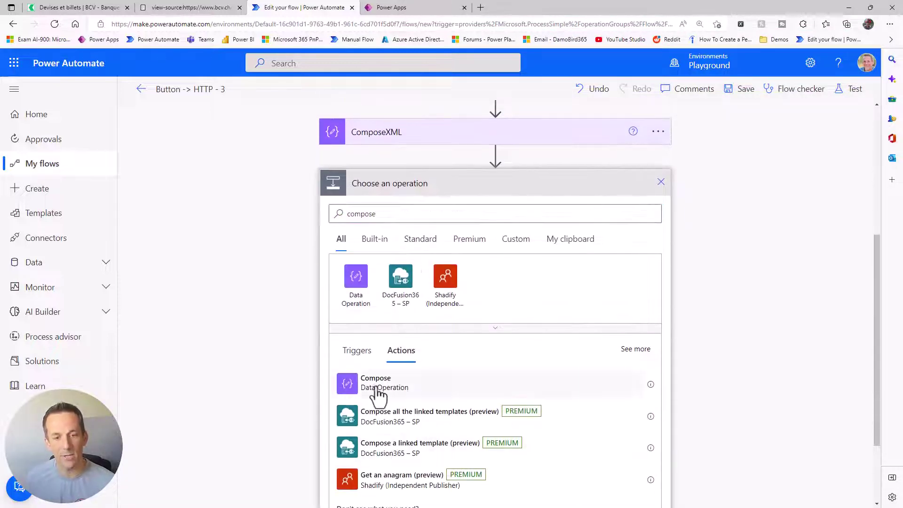
pyautogui.click(358, 390)
# Set the input of the Compose action below ComposeXML to the expression json(outputs('ComposeXML')).
pyautogui.click(430, 453)
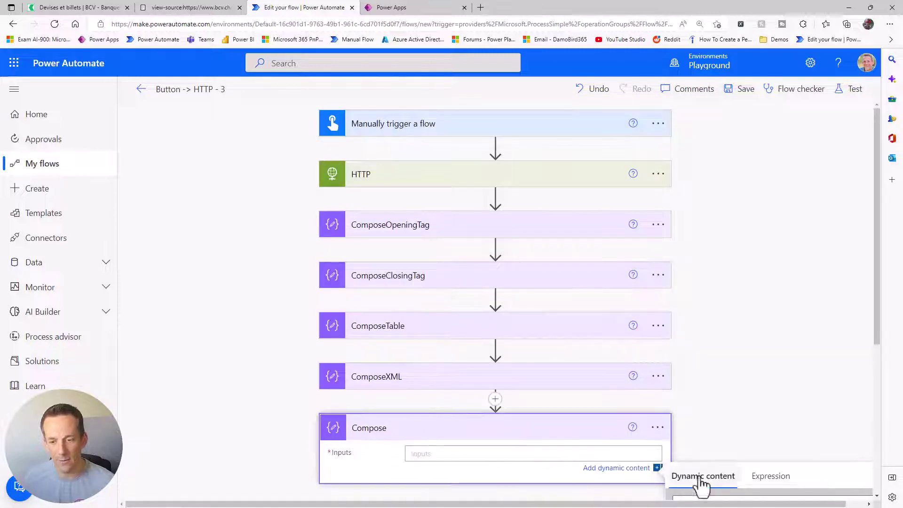
pyautogui.scroll(-3, 753, 461)
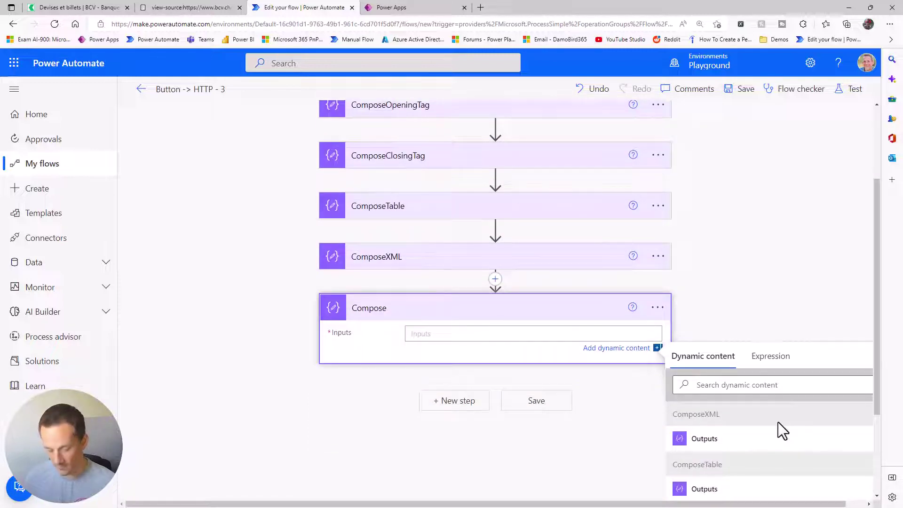
pyautogui.click(775, 358)
pyautogui.write('json(')
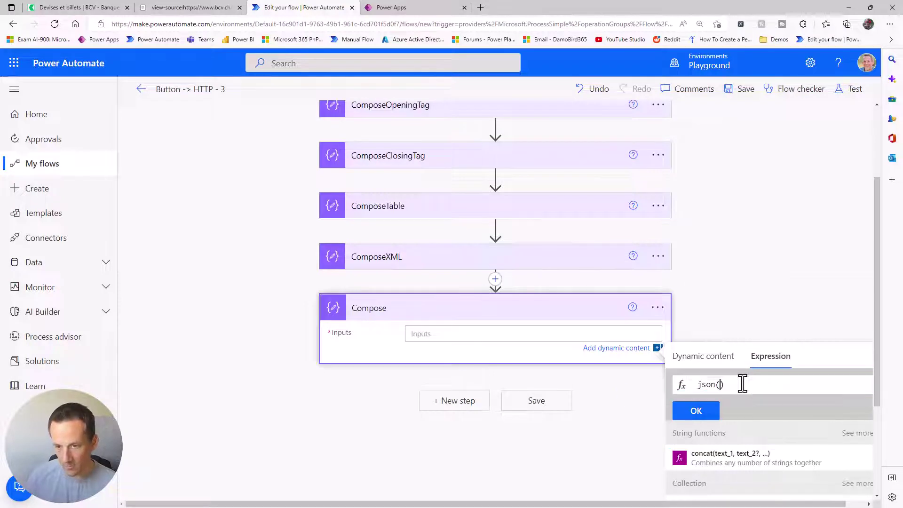
pyautogui.click(675, 357)
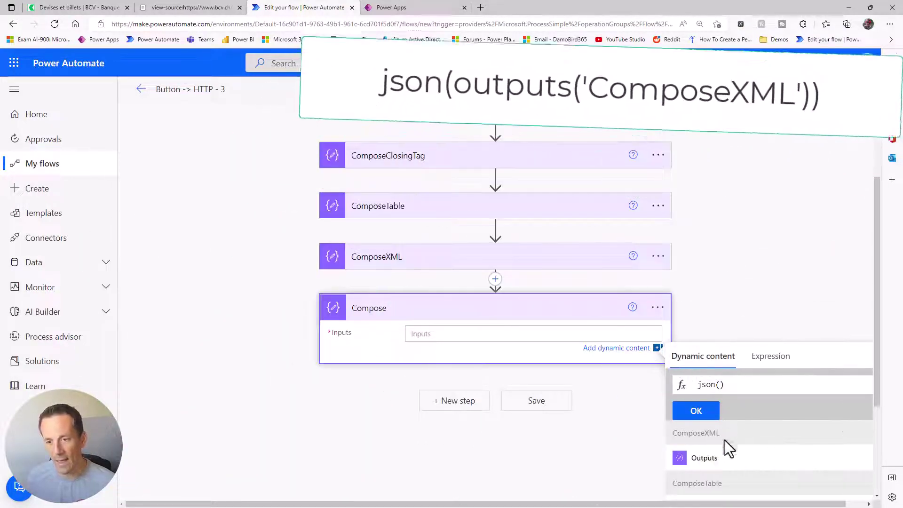
pyautogui.click(705, 457)
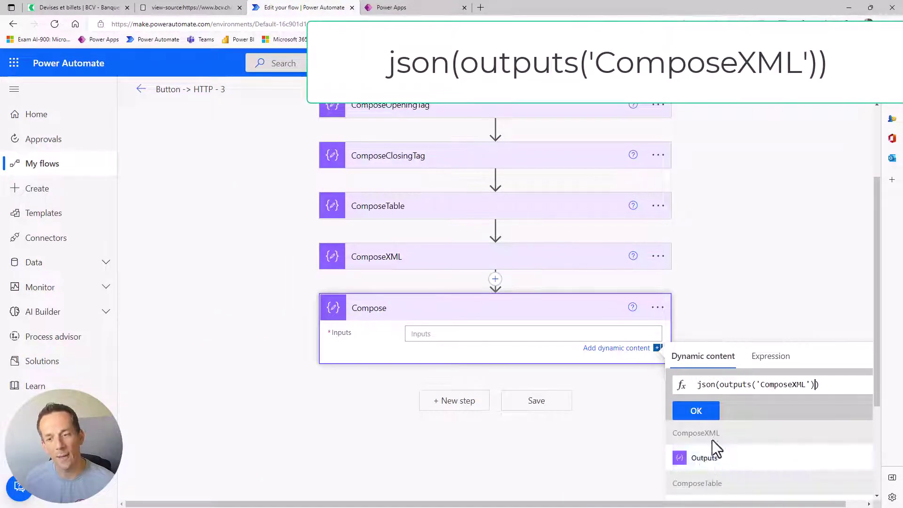
pyautogui.click(696, 412)
pyautogui.click(682, 329)
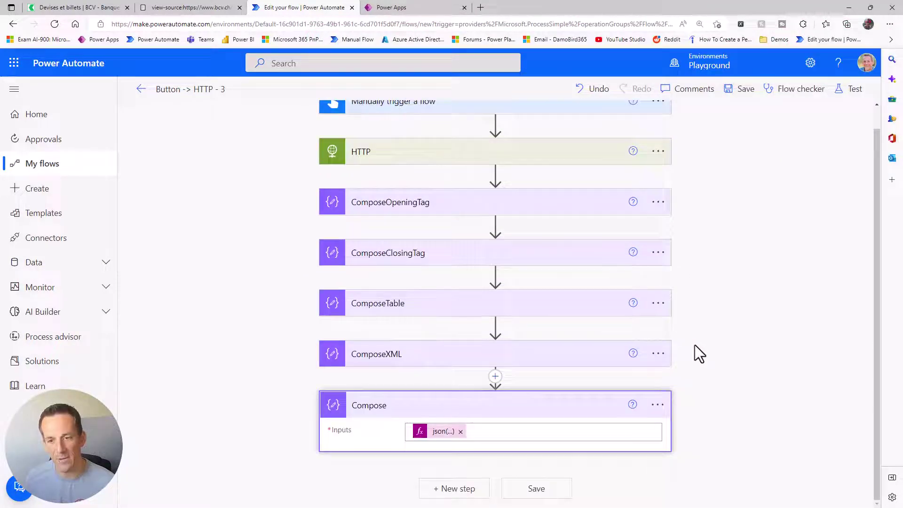
# Rename the Compose action below ComposeXML to ComposeJSONArray.
pyautogui.click(658, 406)
pyautogui.click(707, 373)
pyautogui.click(493, 406)
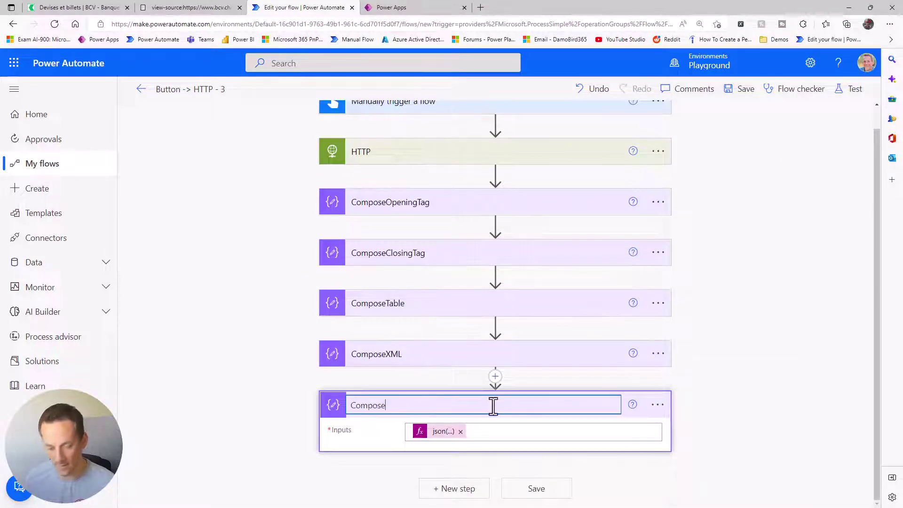
pyautogui.press('Return')
# Save the flow and run a manual test of it.
pyautogui.click(744, 94)
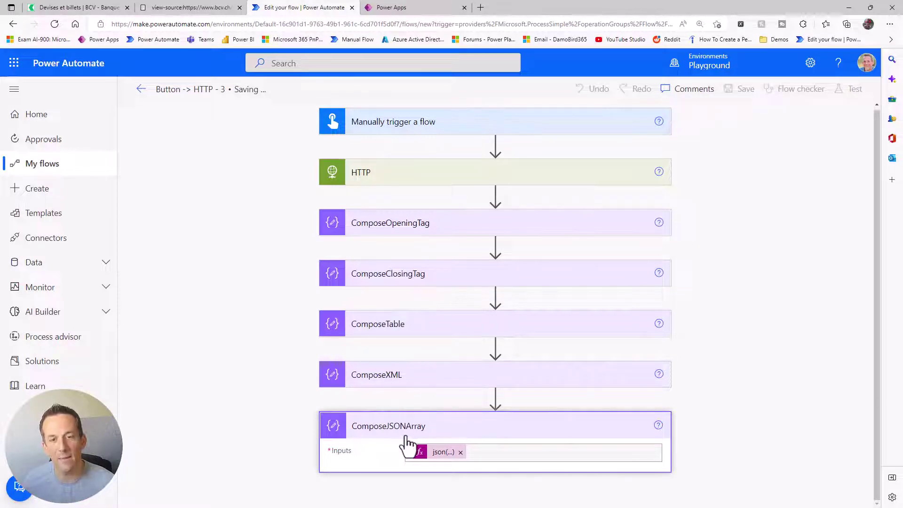
pyautogui.click(852, 91)
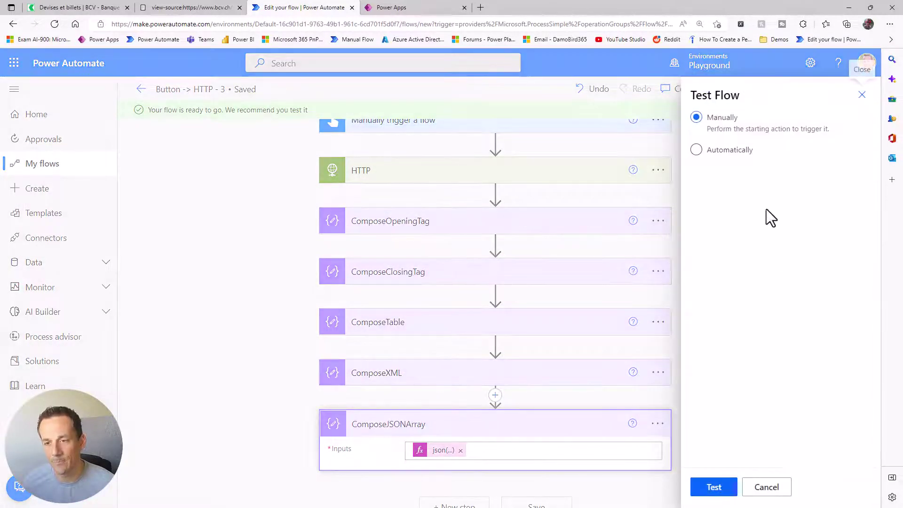
pyautogui.click(714, 488)
pyautogui.click(718, 490)
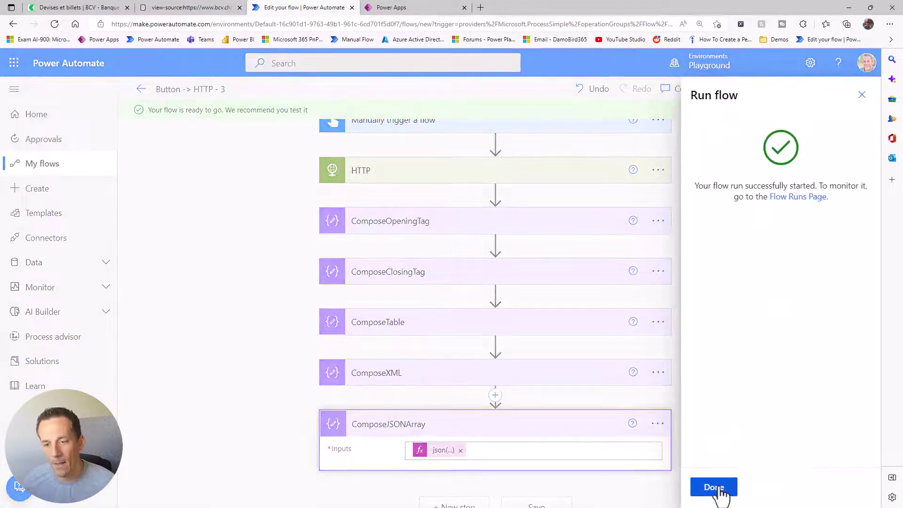
pyautogui.click(715, 487)
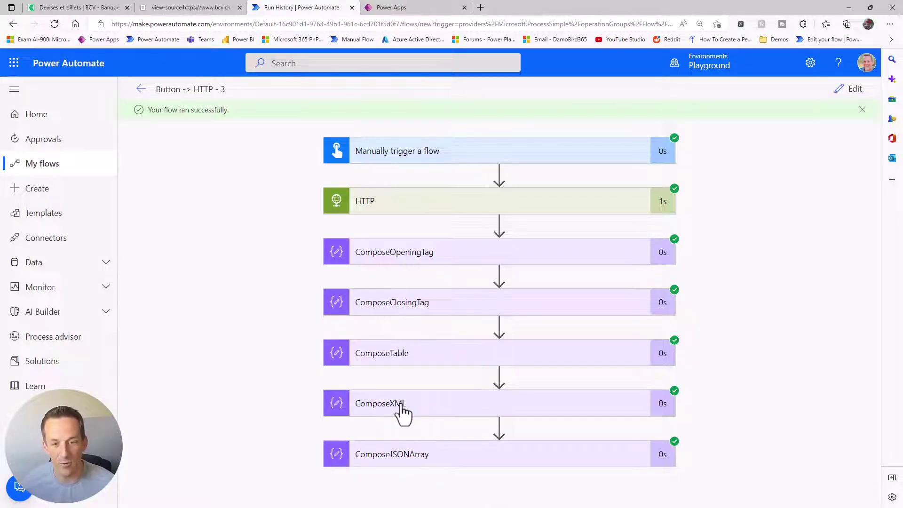
# Expand the ComposeXML and ComposeJSONArray run results and open the raw outputs of ComposeJSONArray.
pyautogui.click(489, 410)
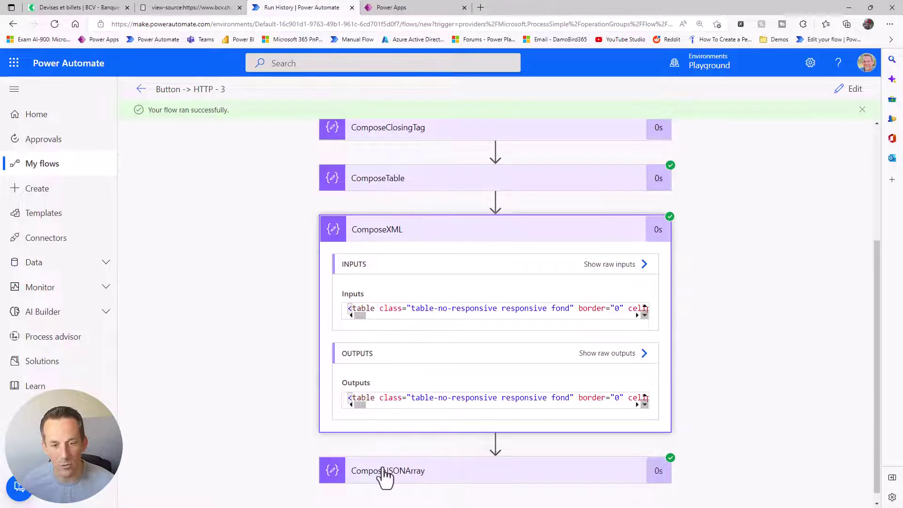
pyautogui.click(475, 470)
pyautogui.scroll(-2, 506, 418)
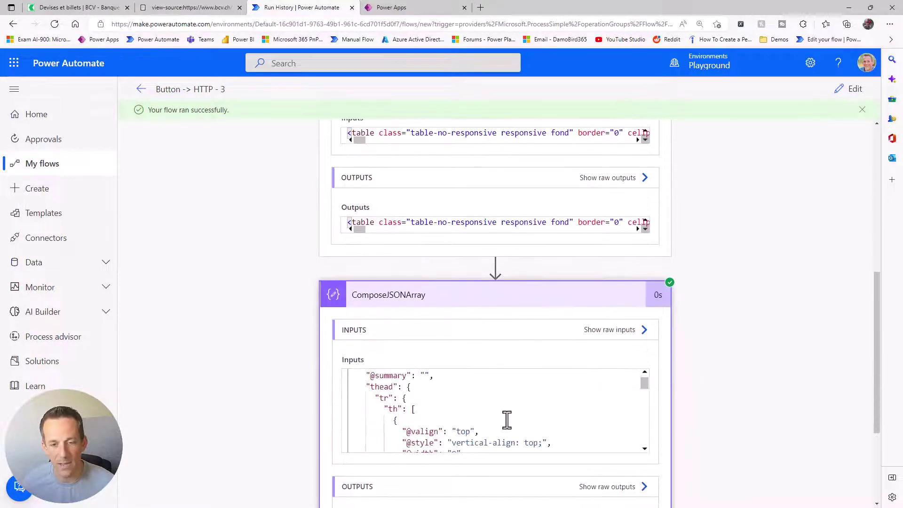
pyautogui.scroll(-3, 736, 404)
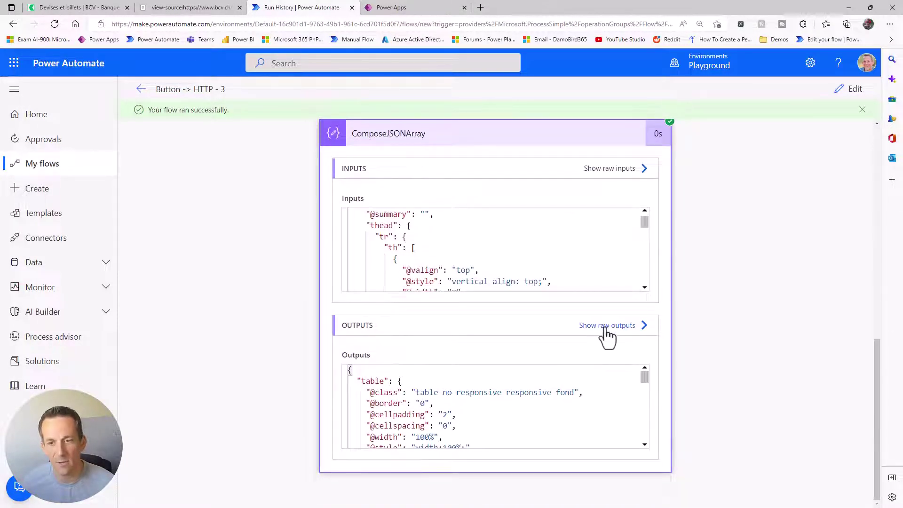
pyautogui.click(606, 327)
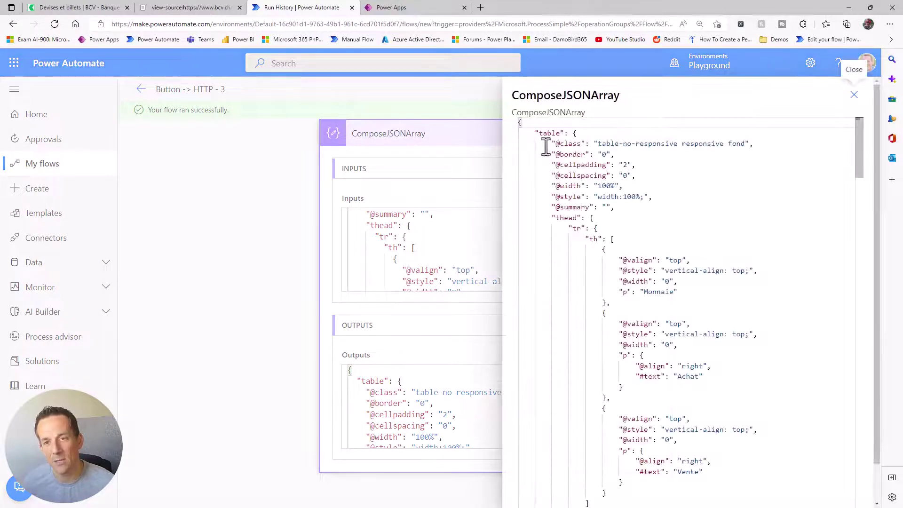
# Examine the table object and the column headings in its th array in the ComposeJSONArray output.
pyautogui.moveTo(539, 133); pyautogui.dragTo(562, 133)
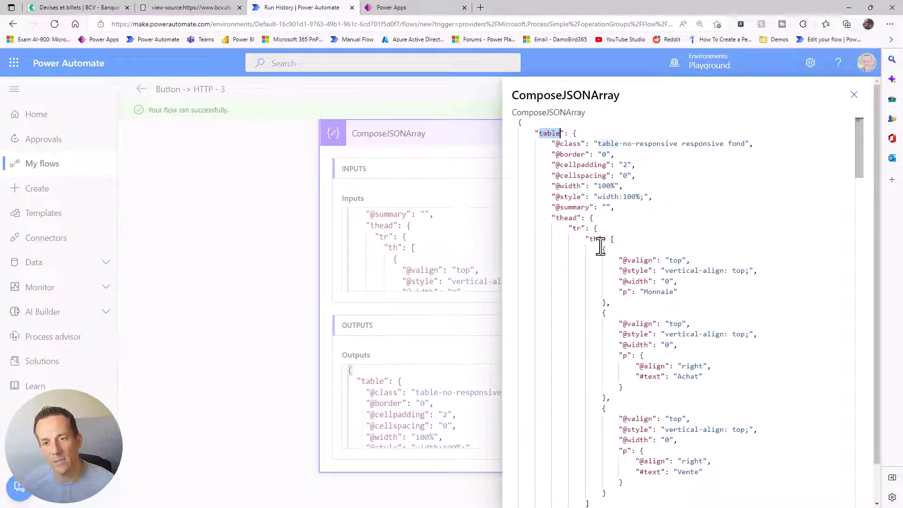
pyautogui.moveTo(591, 240); pyautogui.dragTo(608, 240)
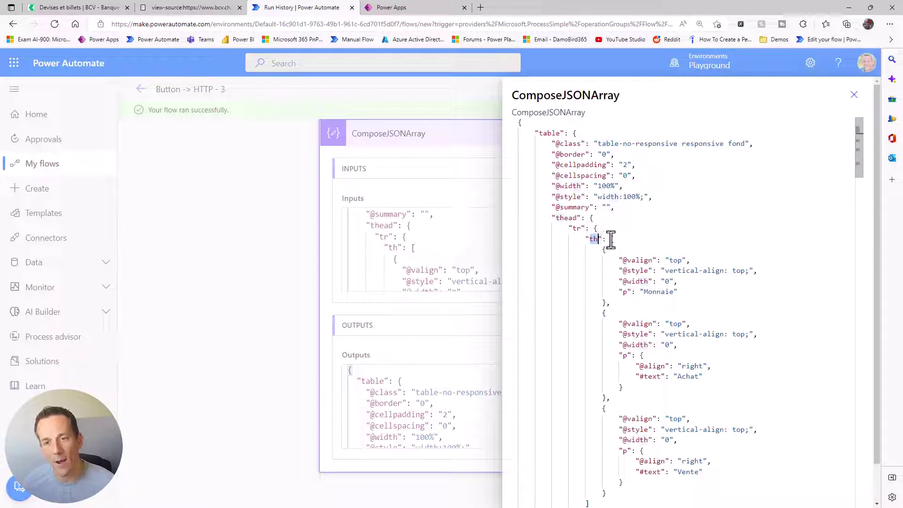
pyautogui.scroll(-2, 610, 241)
pyautogui.moveTo(677, 236); pyautogui.dragTo(644, 234)
pyautogui.moveTo(700, 319); pyautogui.dragTo(677, 319)
pyautogui.moveTo(701, 414); pyautogui.dragTo(677, 414)
pyautogui.scroll(-6, 599, 353)
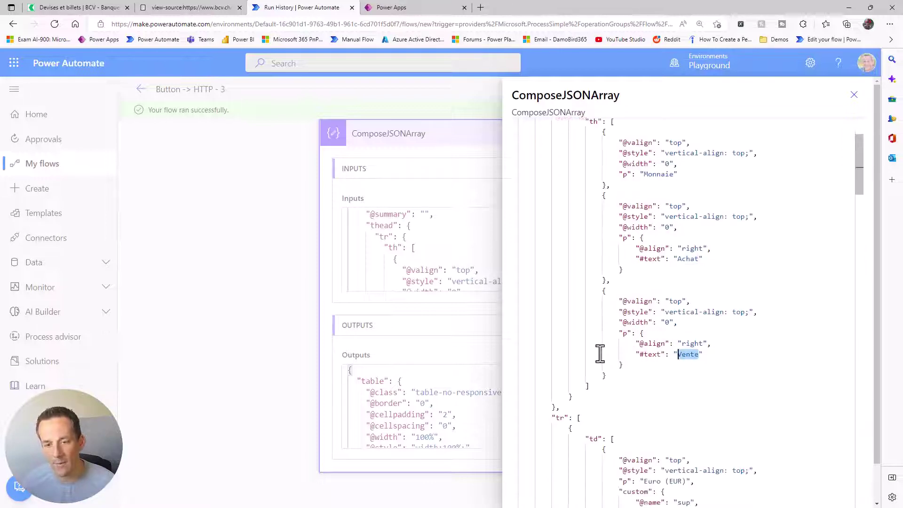
# Examine the first row object of the tr array, including its currency name and the two rate values.
pyautogui.moveTo(553, 301); pyautogui.dragTo(573, 301)
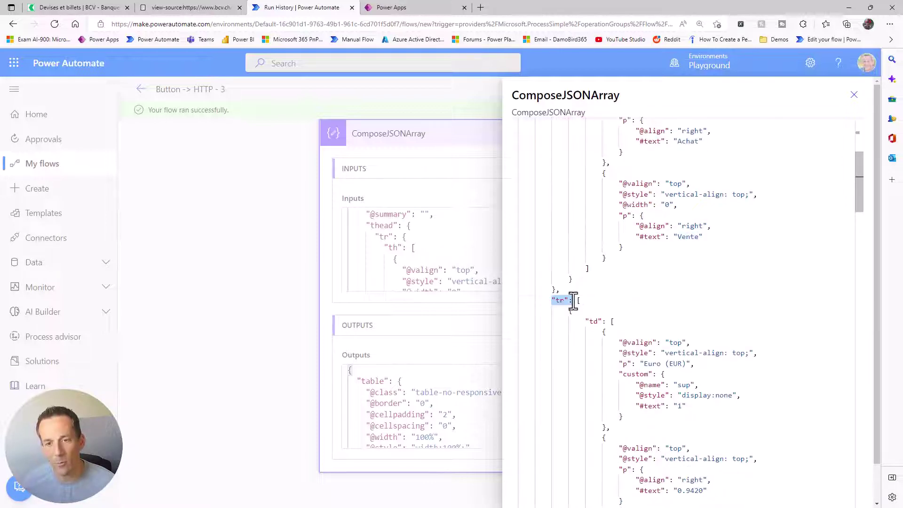
pyautogui.scroll(-4, 580, 313)
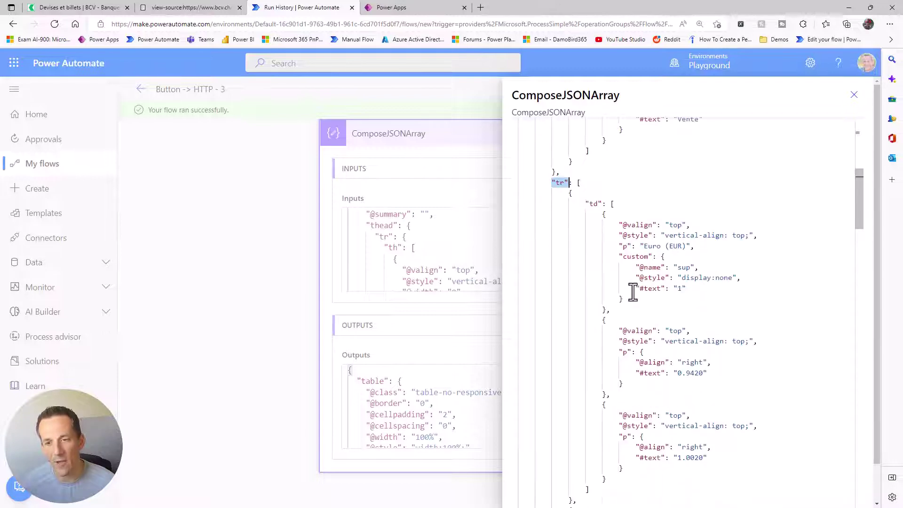
pyautogui.moveTo(569, 193)
pyautogui.mouseDown()
pyautogui.moveTo(595, 276)
pyautogui.moveTo(574, 493)
pyautogui.mouseUp()
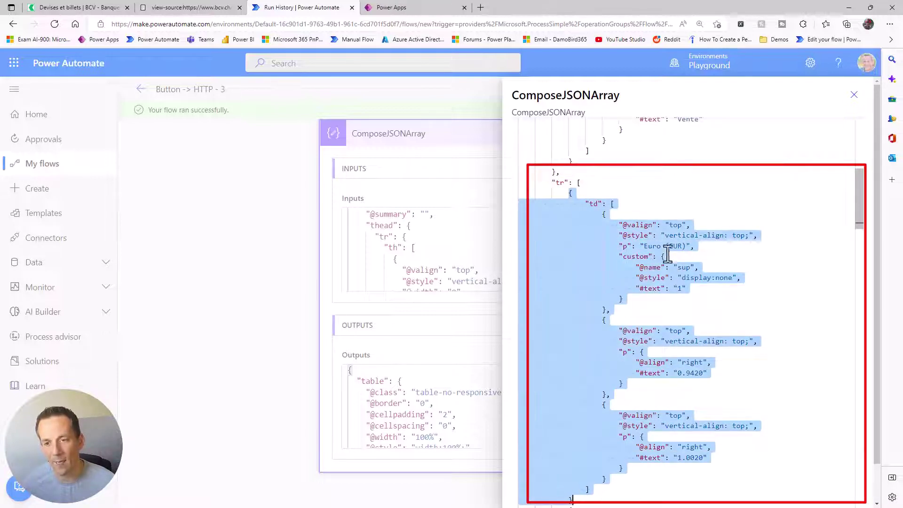
pyautogui.moveTo(640, 246)
pyautogui.mouseDown()
pyautogui.moveTo(707, 245)
pyautogui.moveTo(695, 246)
pyautogui.mouseUp()
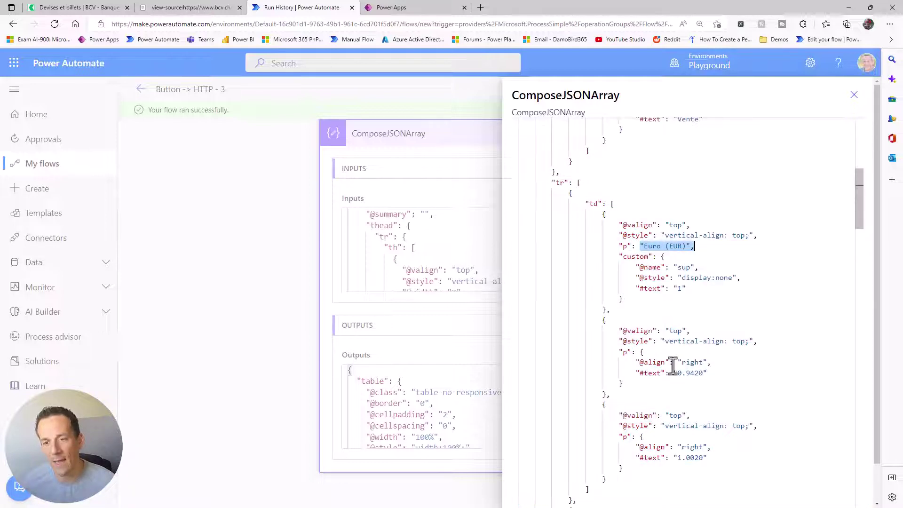
pyautogui.moveTo(677, 373); pyautogui.dragTo(707, 373)
pyautogui.moveTo(673, 462); pyautogui.dragTo(709, 462)
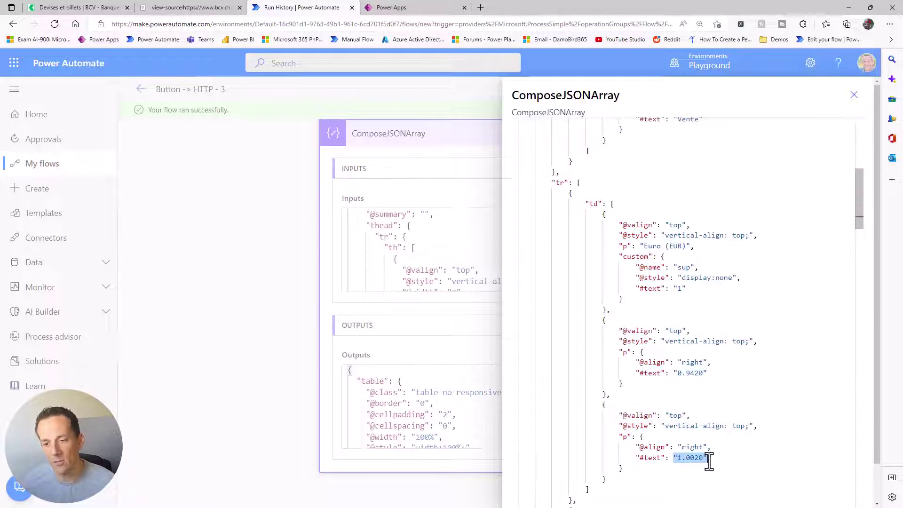
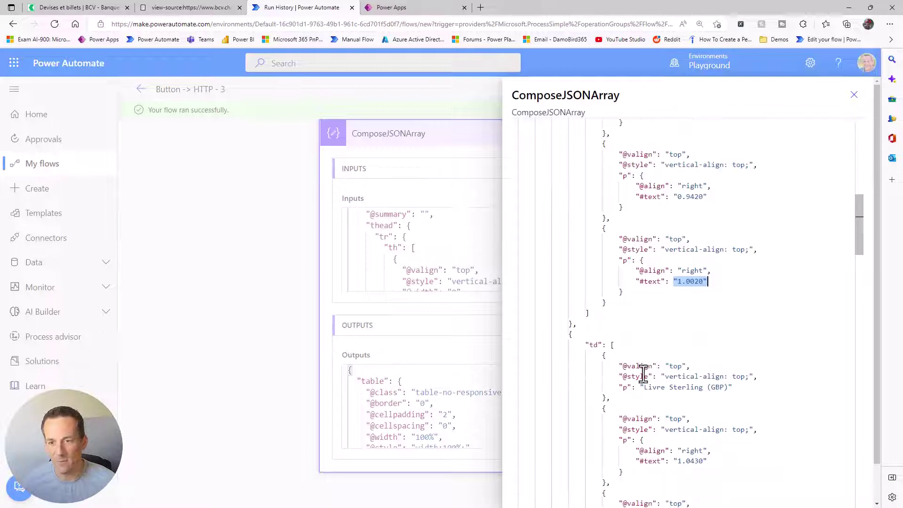
# Review the key path from table to the tr row array in the raw output, and close the output view.
pyautogui.scroll(5, 641, 378)
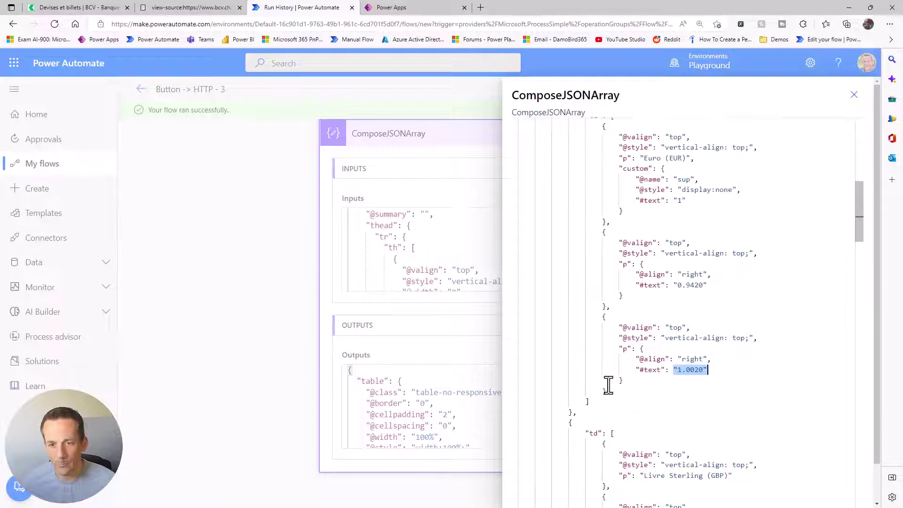
pyautogui.moveTo(576, 442); pyautogui.dragTo(570, 136)
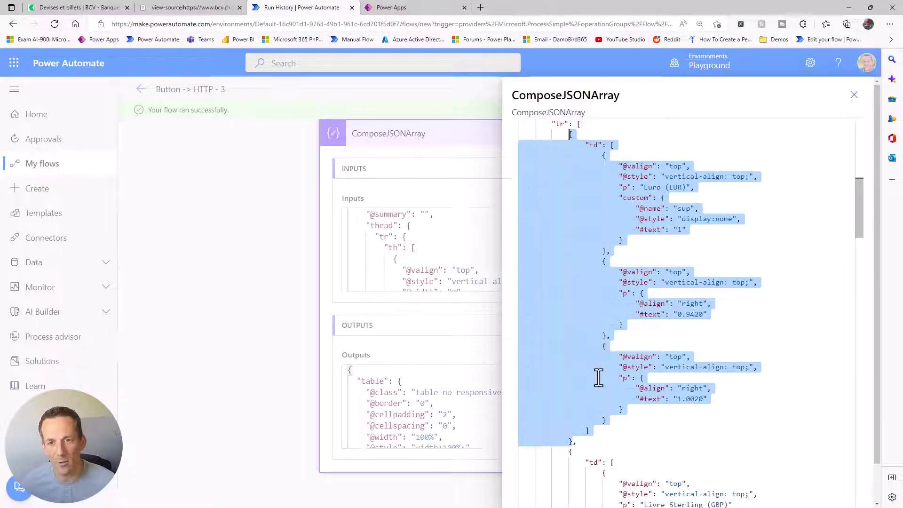
pyautogui.scroll(5, 598, 378)
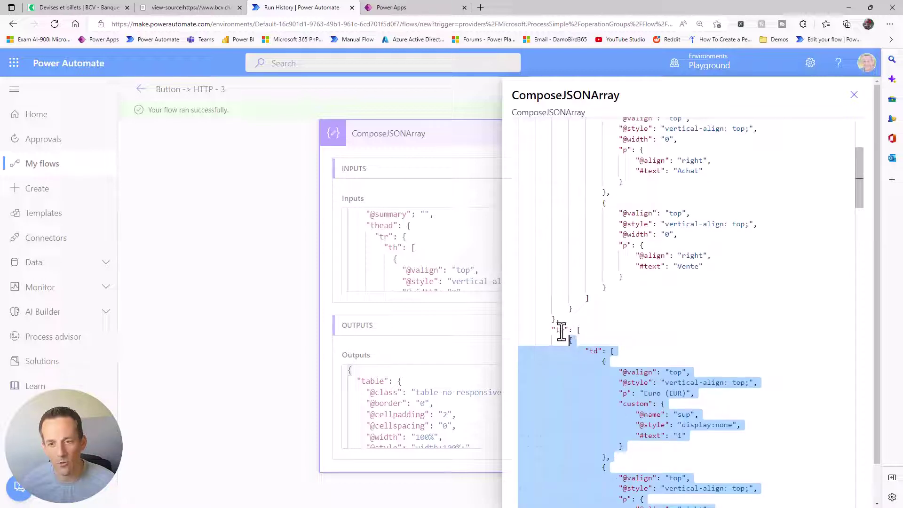
pyautogui.moveTo(555, 330); pyautogui.dragTo(570, 330)
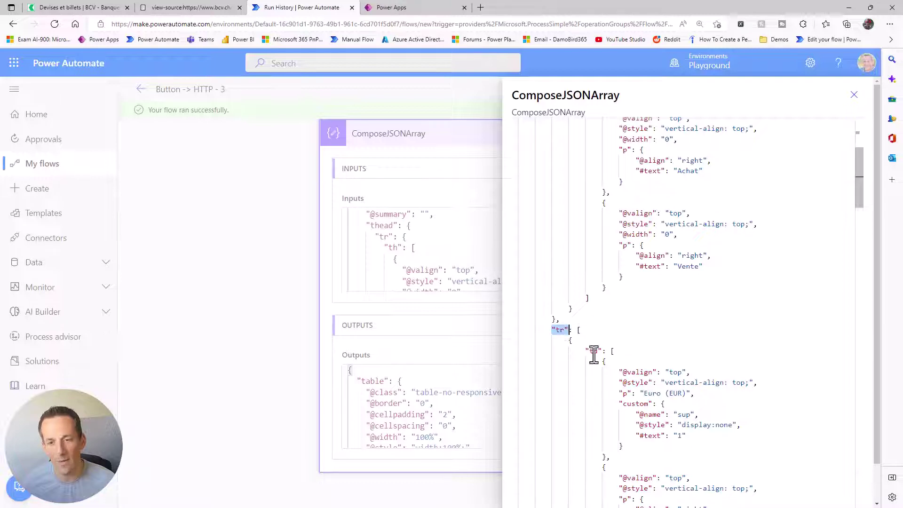
pyautogui.scroll(5, 598, 348)
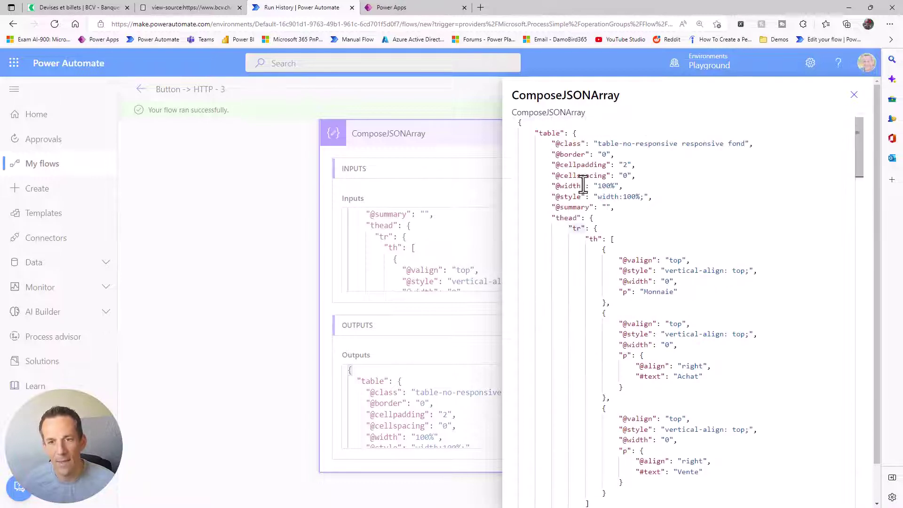
pyautogui.moveTo(537, 135); pyautogui.dragTo(566, 134)
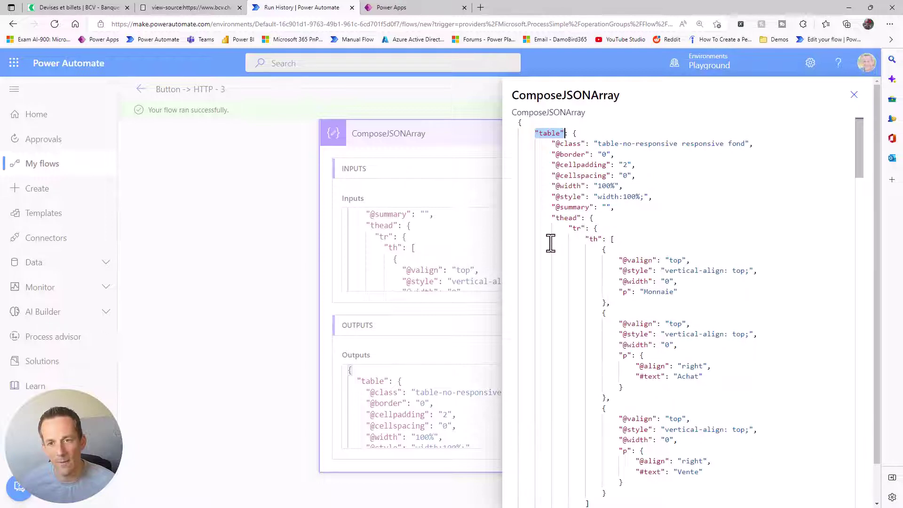
pyautogui.scroll(-3, 549, 254)
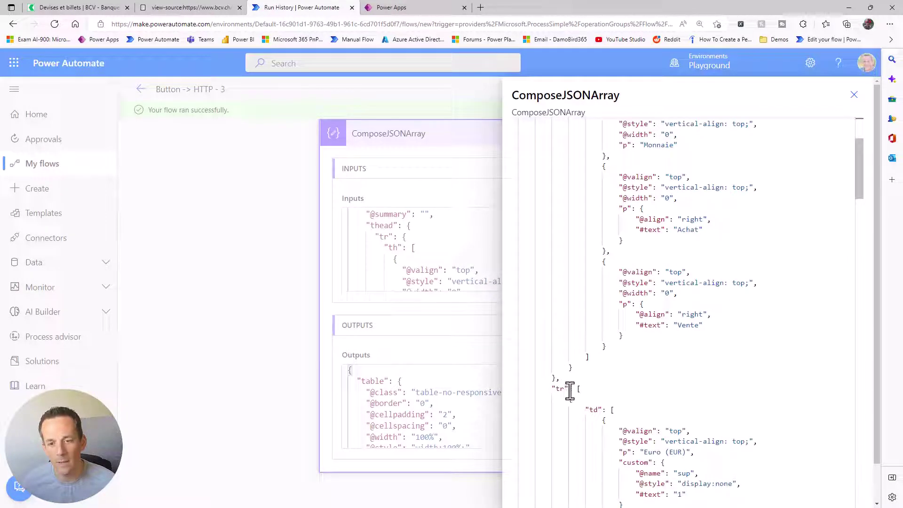
pyautogui.moveTo(569, 390); pyautogui.dragTo(550, 388)
pyautogui.click(853, 95)
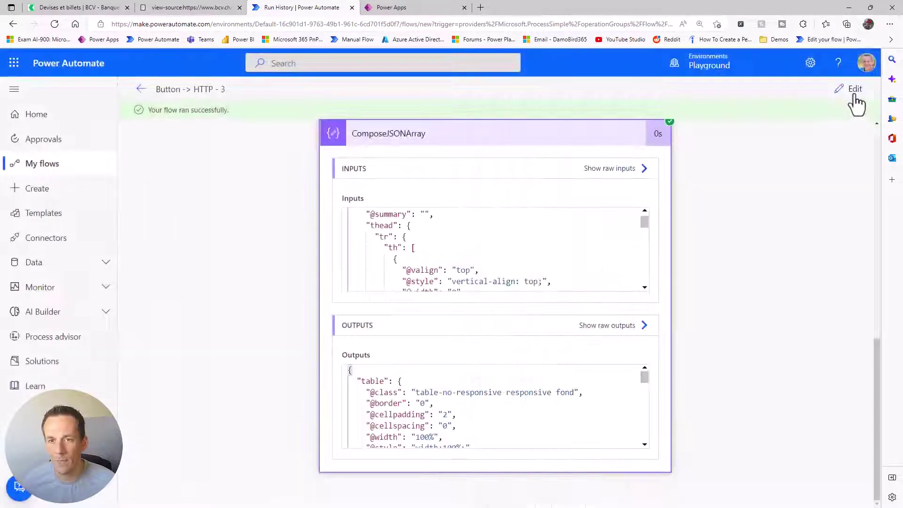
# Return to editing the flow and add a Compose action after ComposeJSONArray.
pyautogui.click(852, 94)
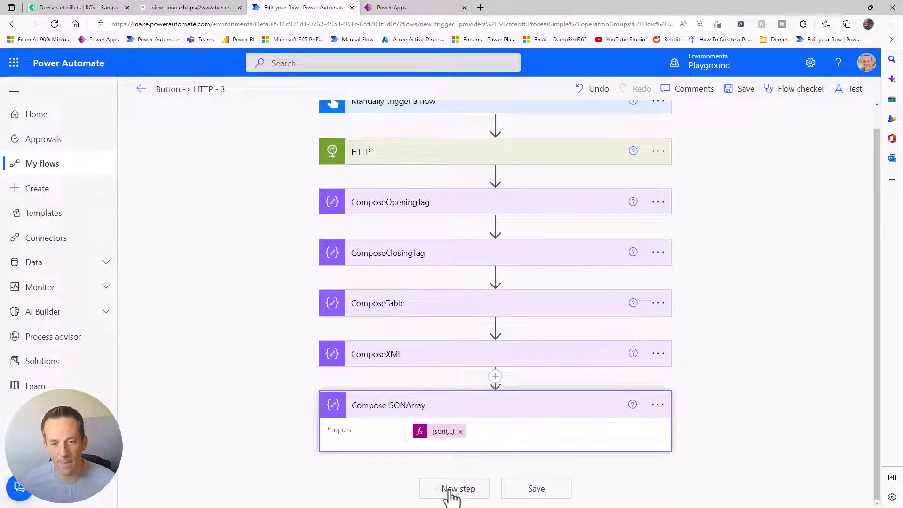
pyautogui.click(449, 490)
pyautogui.write('com')
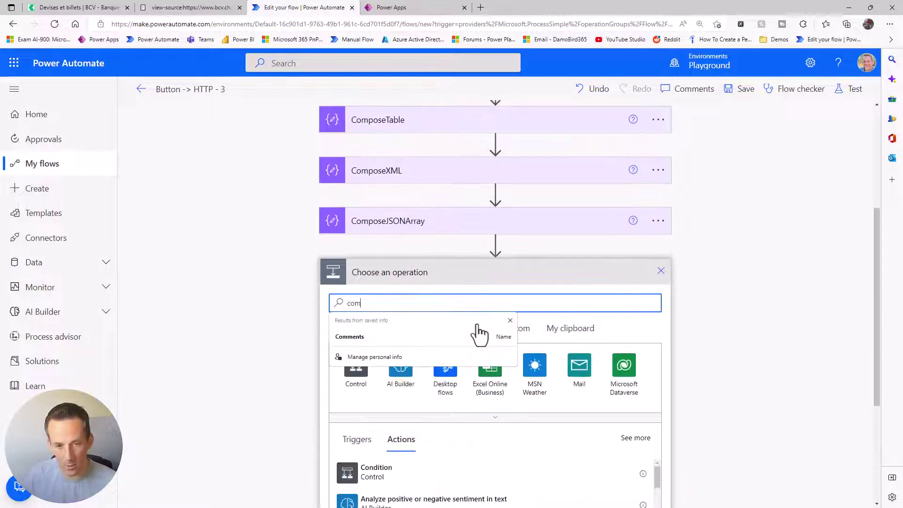
pyautogui.write('pose')
pyautogui.click(376, 468)
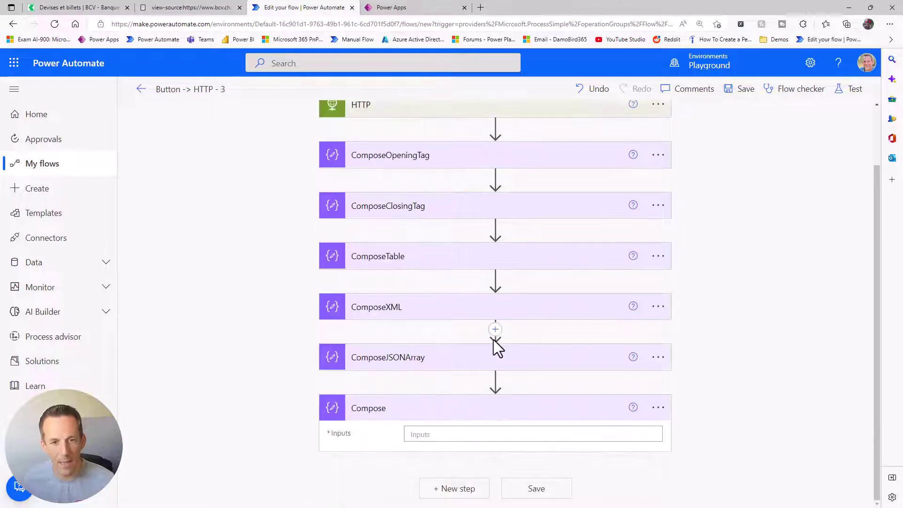
# Set the new Compose action's input to the expression outputs('ComposeJSONArray')?['table/tr'].
pyautogui.click(456, 433)
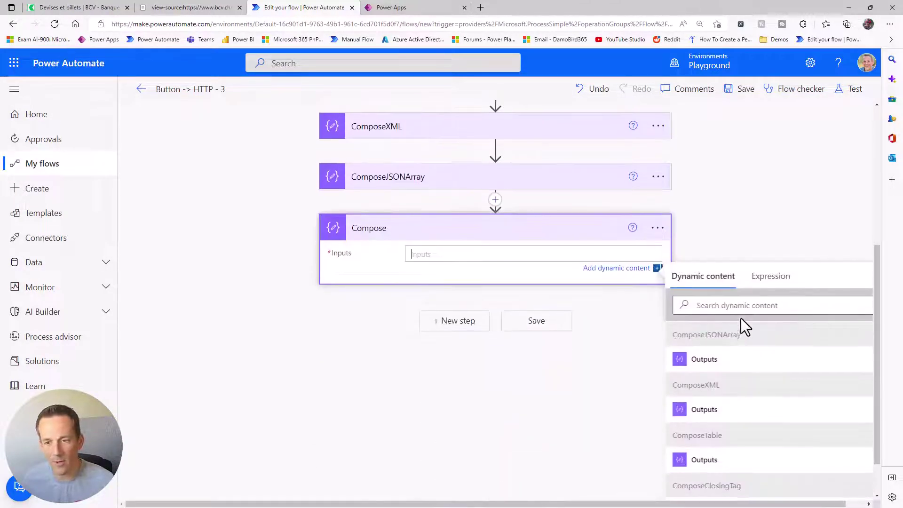
pyautogui.click(770, 283)
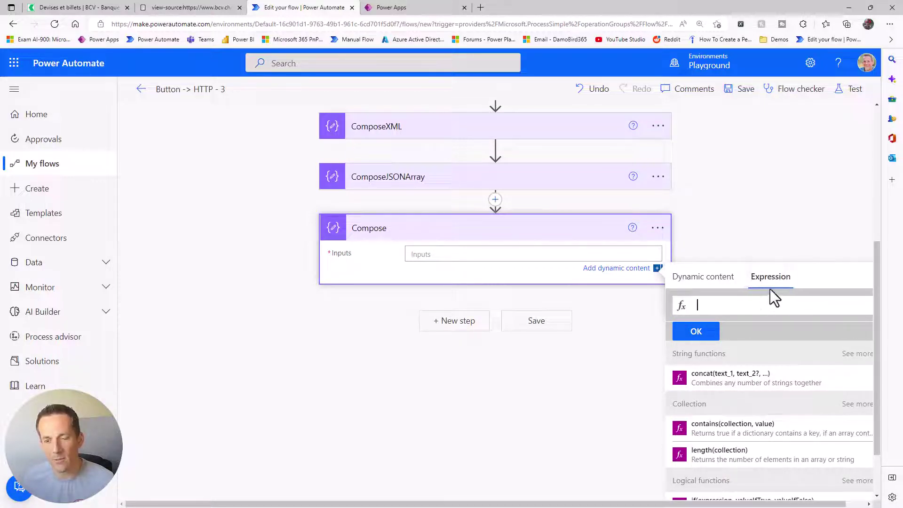
pyautogui.write('1')
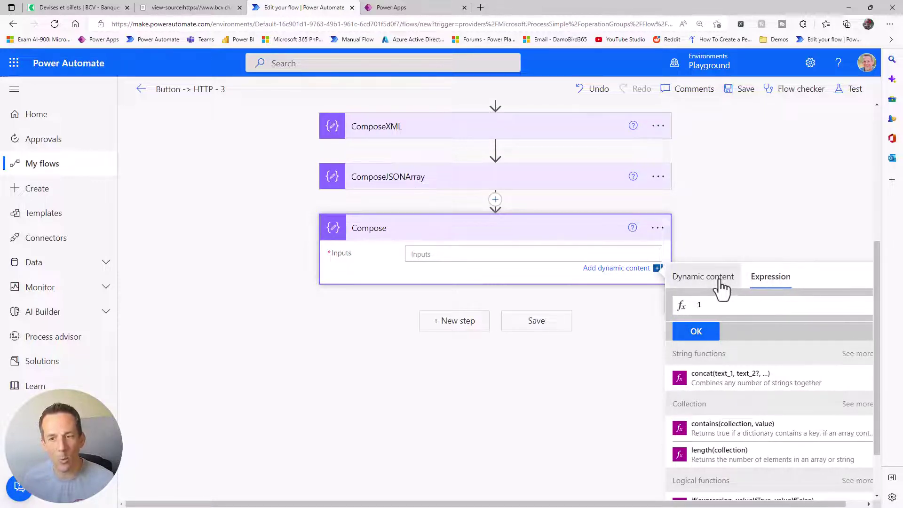
pyautogui.click(721, 282)
pyautogui.click(710, 380)
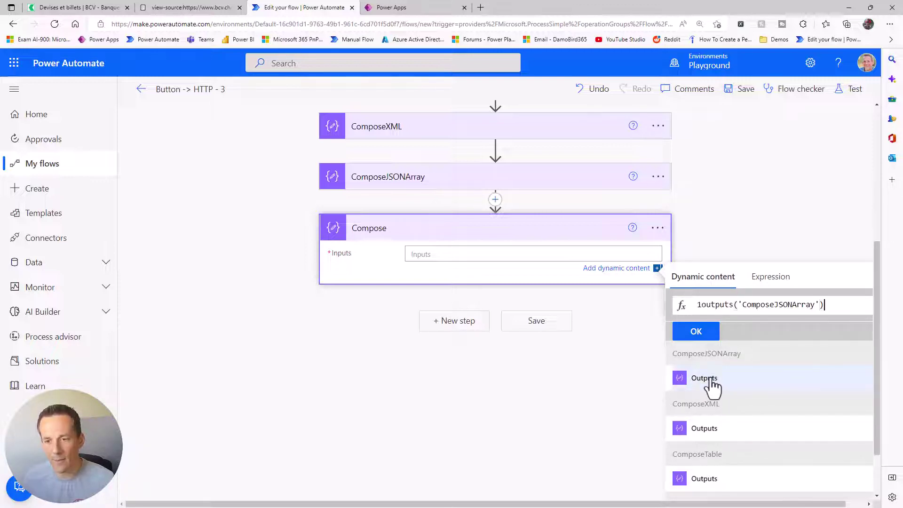
pyautogui.click(704, 304)
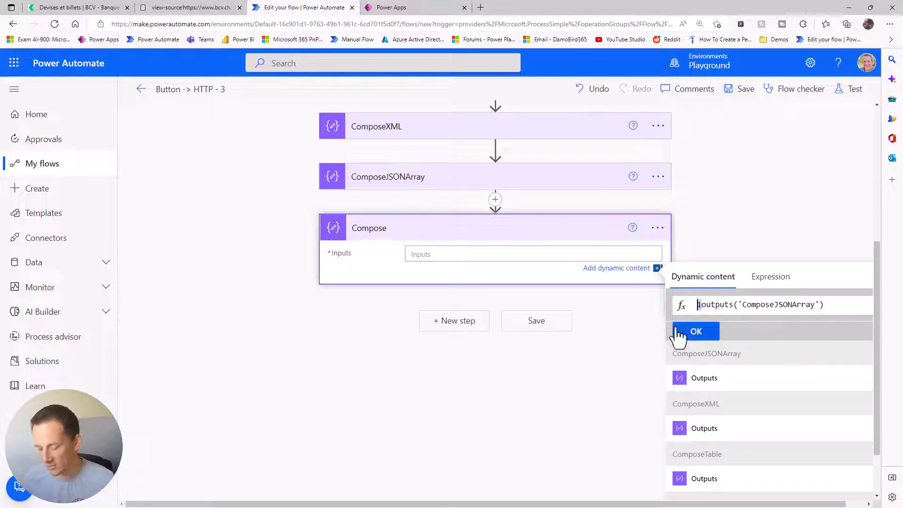
pyautogui.press('BackSpace')
pyautogui.click(839, 309)
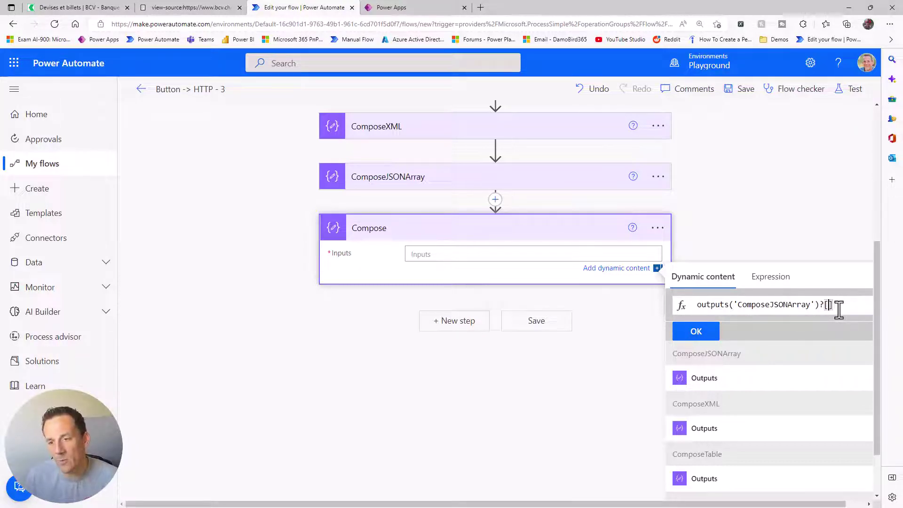
pyautogui.write("?['")
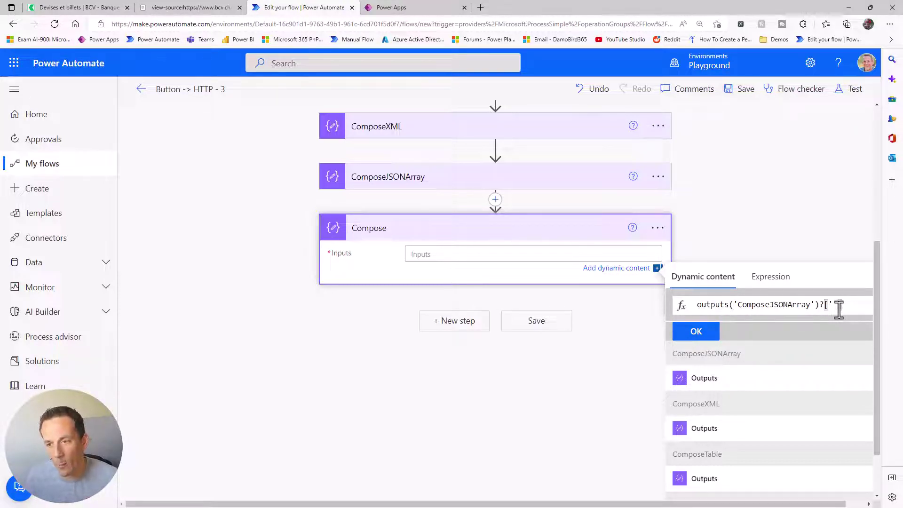
pyautogui.write('table')
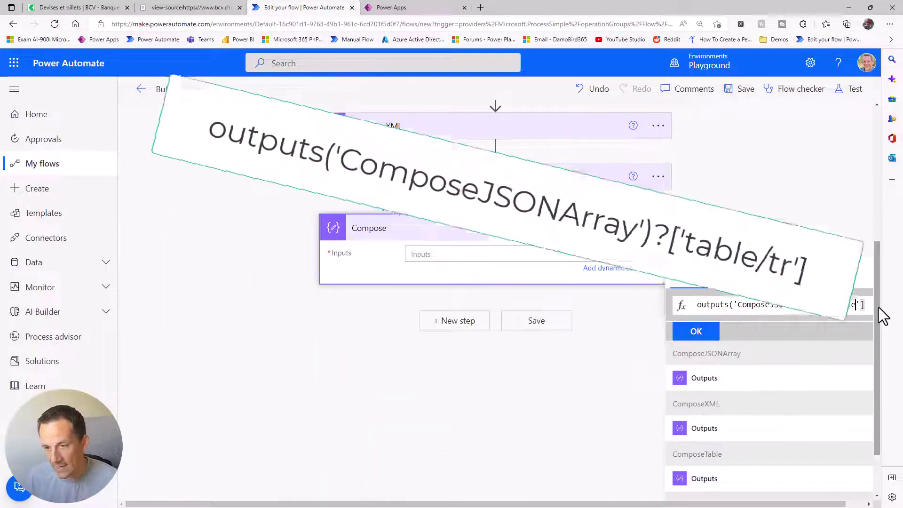
pyautogui.write('/tr')
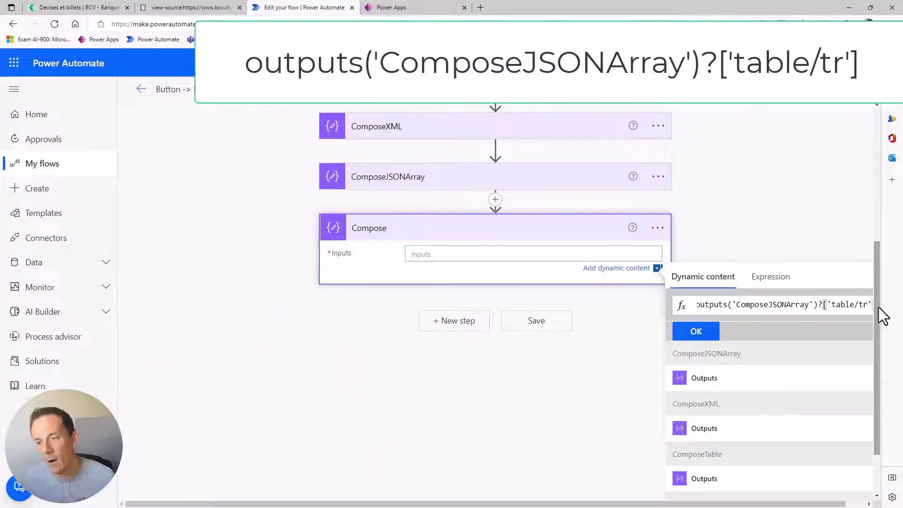
pyautogui.click(710, 333)
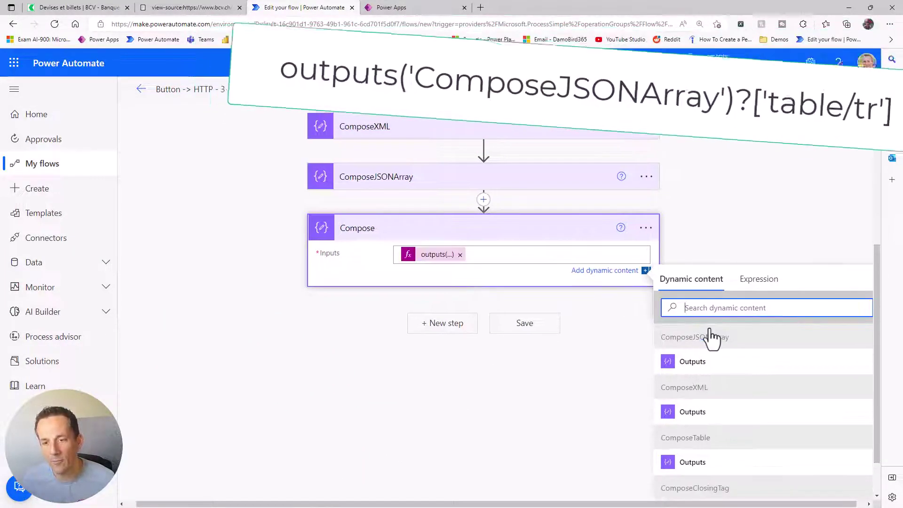
# Save the flow and run a manual test of it.
pyautogui.click(854, 90)
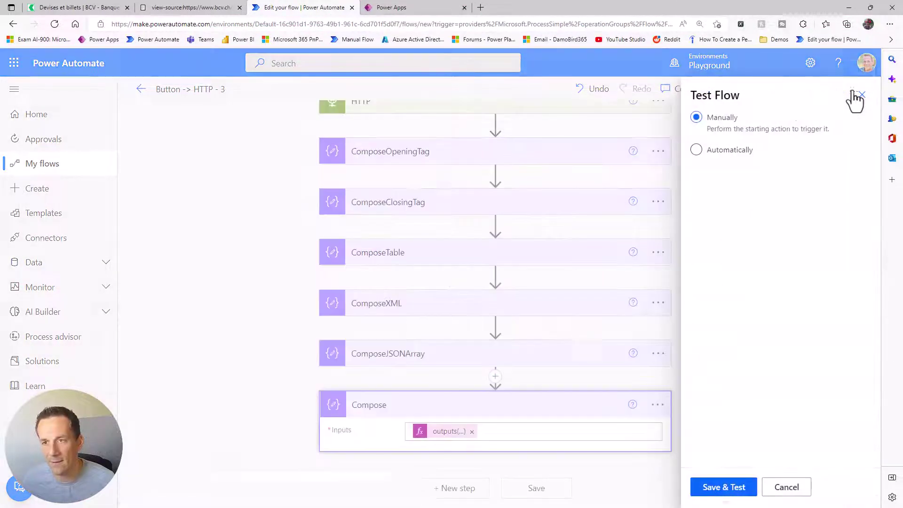
pyautogui.click(727, 488)
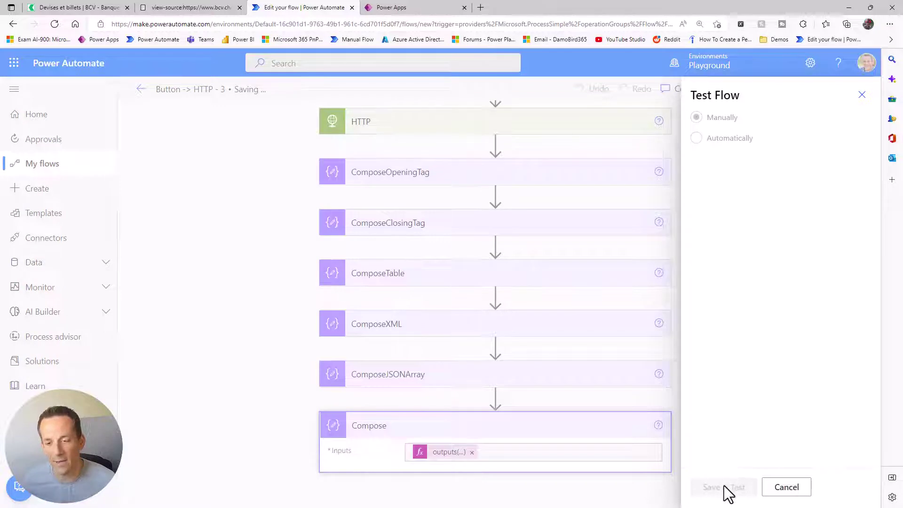
pyautogui.click(722, 487)
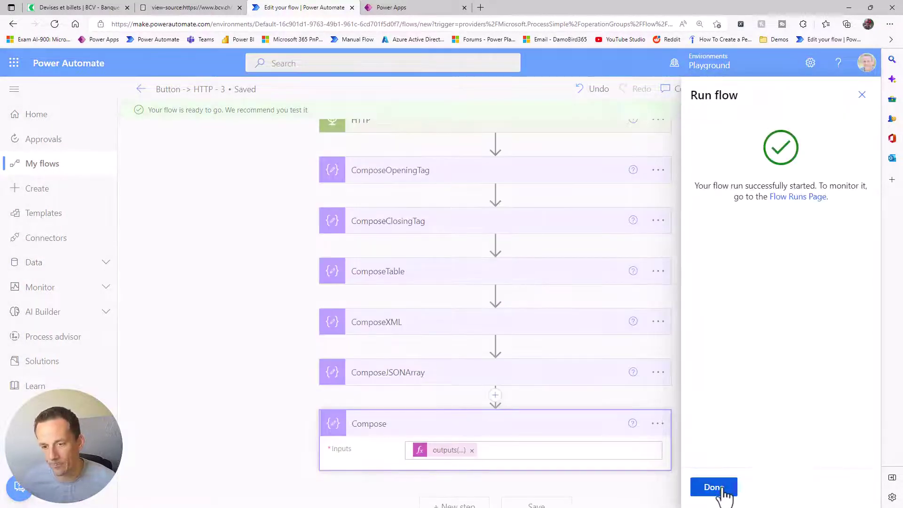
pyautogui.click(723, 490)
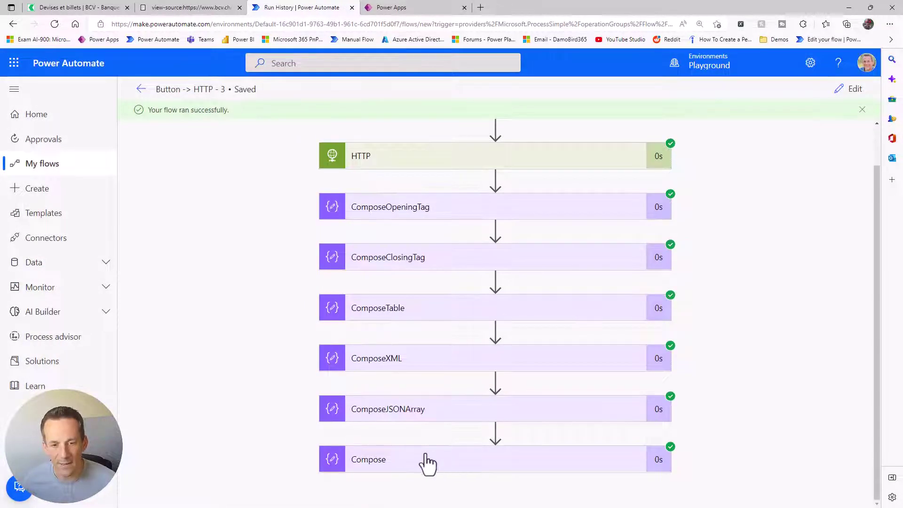
# Open the Compose action's raw output from the run and examine the extent of the first row object in the array.
pyautogui.click(427, 463)
pyautogui.scroll(-5, 494, 417)
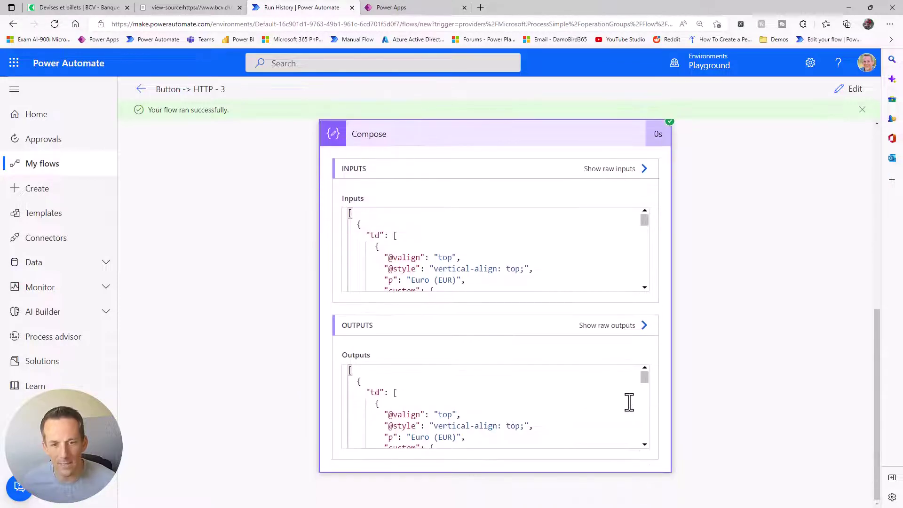
pyautogui.scroll(-1, 629, 402)
pyautogui.click(629, 326)
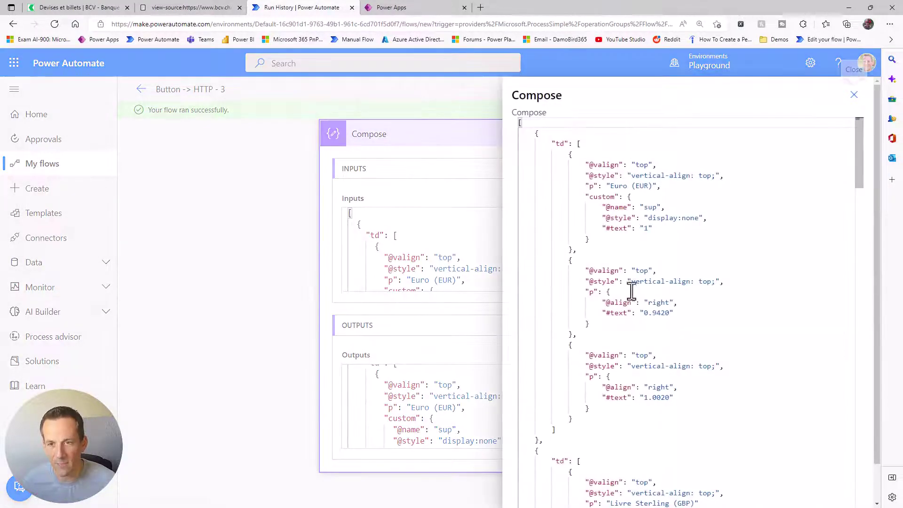
pyautogui.moveTo(537, 134); pyautogui.dragTo(539, 441)
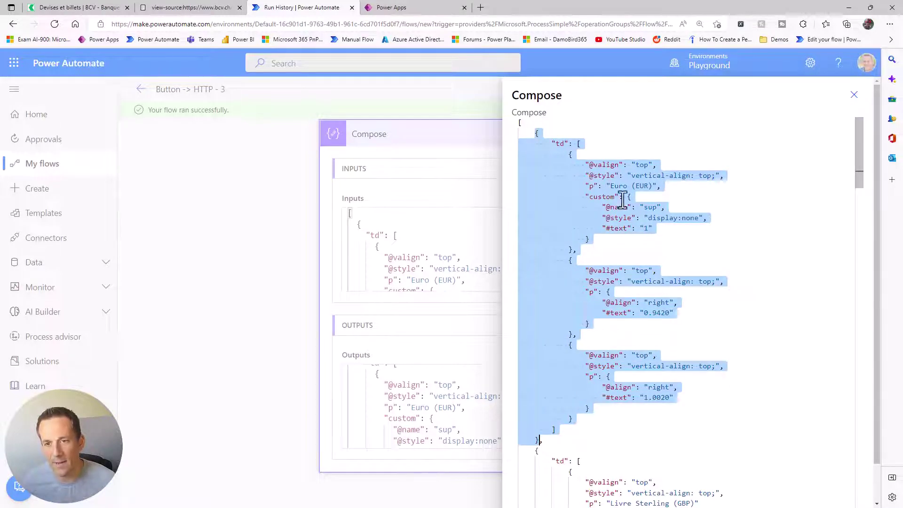
pyautogui.scroll(-5, 612, 386)
pyautogui.scroll(5, 615, 390)
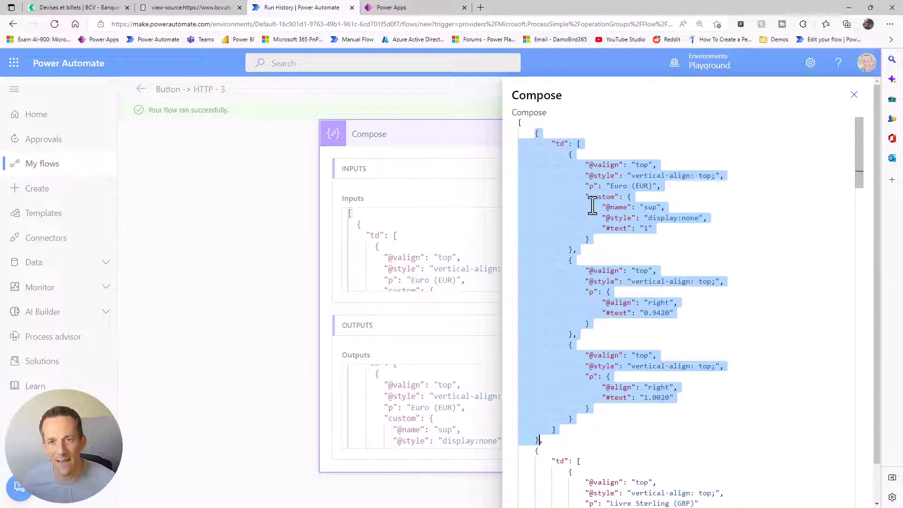
pyautogui.click(592, 207)
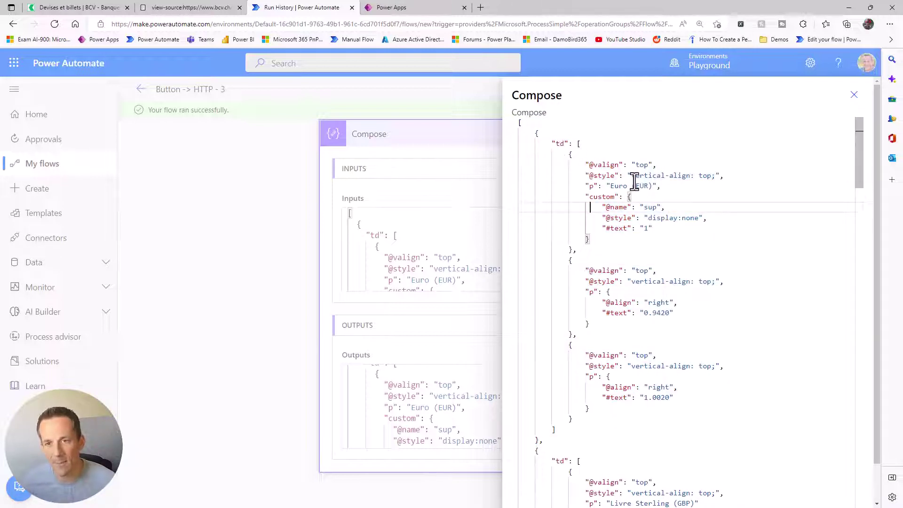
# Examine the currency name and two rate values in the Euro row, review the following currency rows, and close the output view.
pyautogui.moveTo(608, 186)
pyautogui.mouseDown()
pyautogui.moveTo(657, 186)
pyautogui.moveTo(610, 186)
pyautogui.mouseUp()
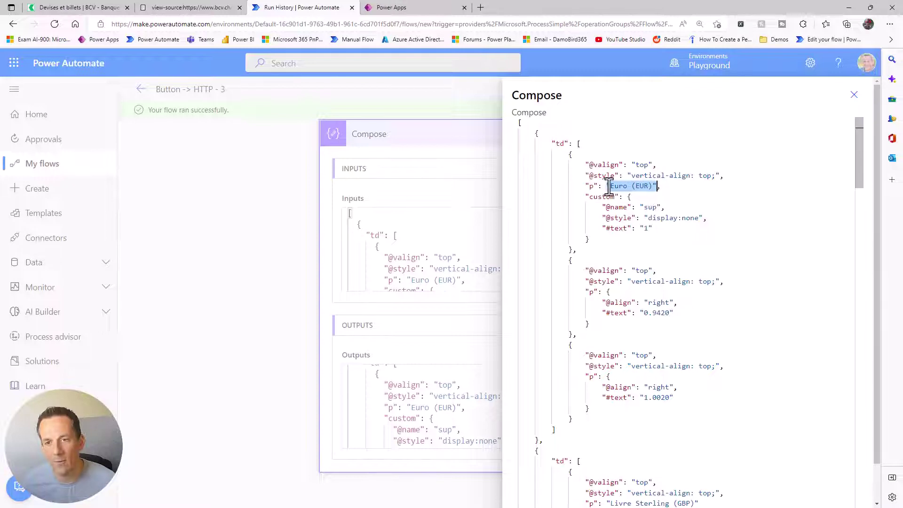
pyautogui.moveTo(643, 314); pyautogui.dragTo(673, 314)
pyautogui.moveTo(643, 398); pyautogui.dragTo(668, 398)
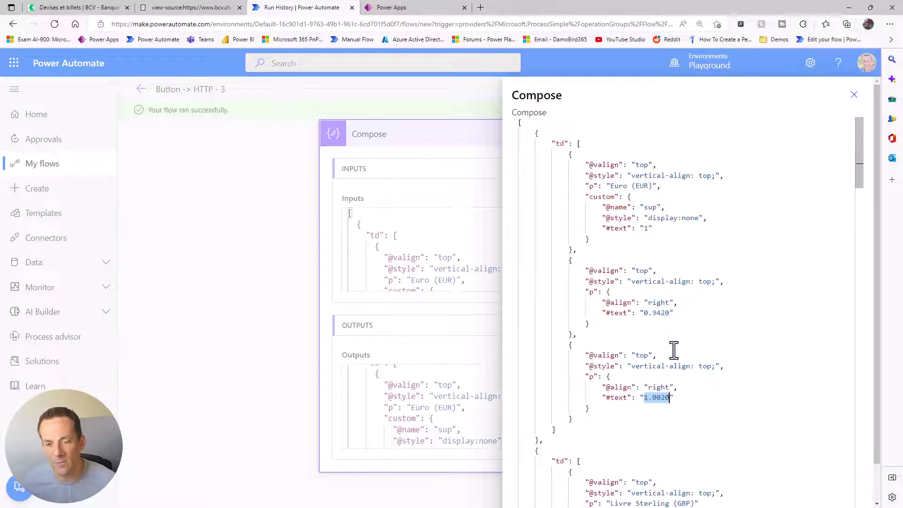
pyautogui.scroll(-5, 594, 262)
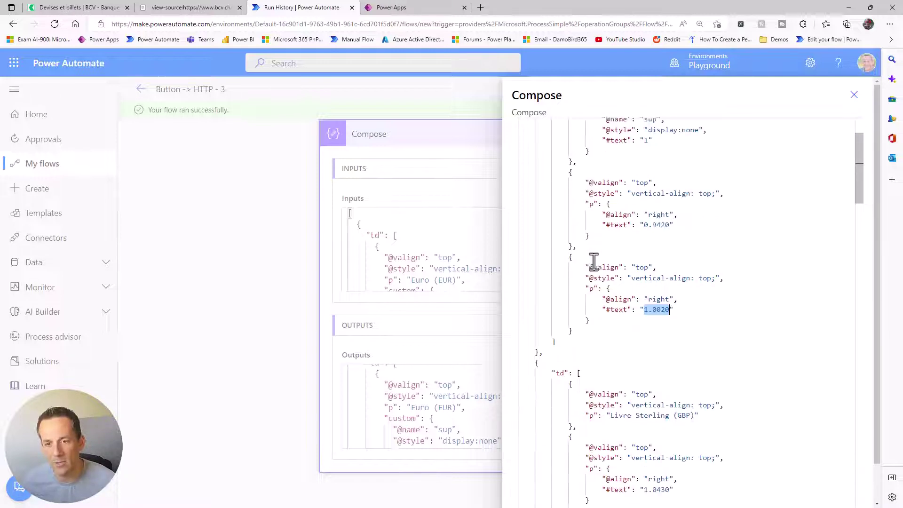
pyautogui.scroll(-5, 635, 263)
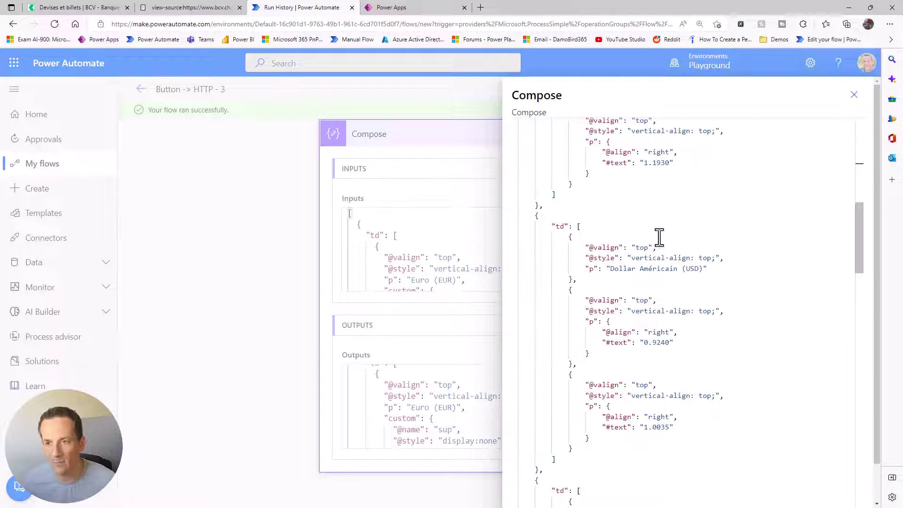
pyautogui.click(854, 95)
# Return to editing the flow and add a Select action after Compose, with the Compose outputs as its From input.
pyautogui.click(856, 92)
pyautogui.scroll(-3, 544, 387)
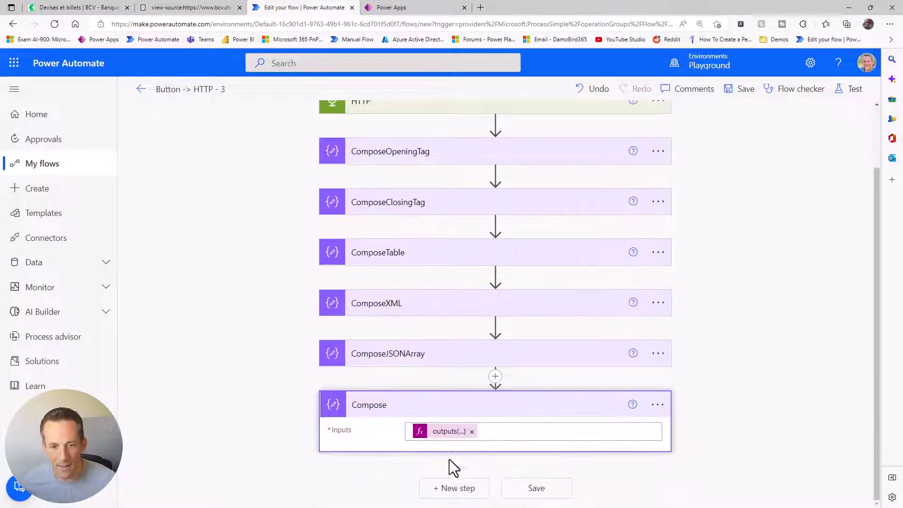
pyautogui.click(466, 492)
pyautogui.write('sel')
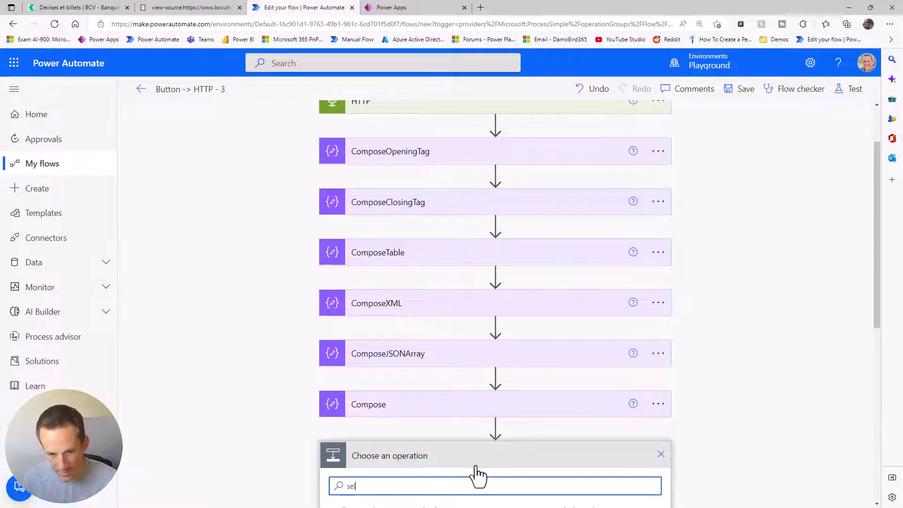
pyautogui.write('ect')
pyautogui.scroll(-6, 490, 228)
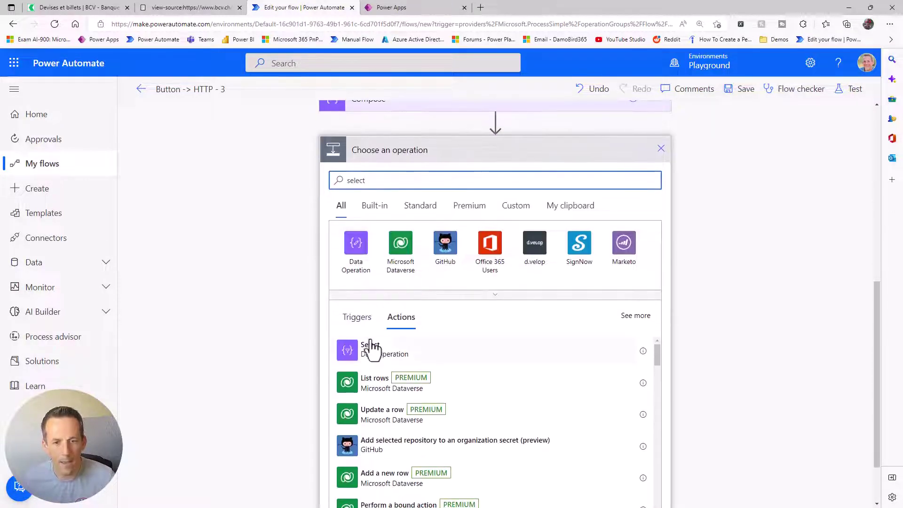
pyautogui.click(372, 346)
pyautogui.click(432, 413)
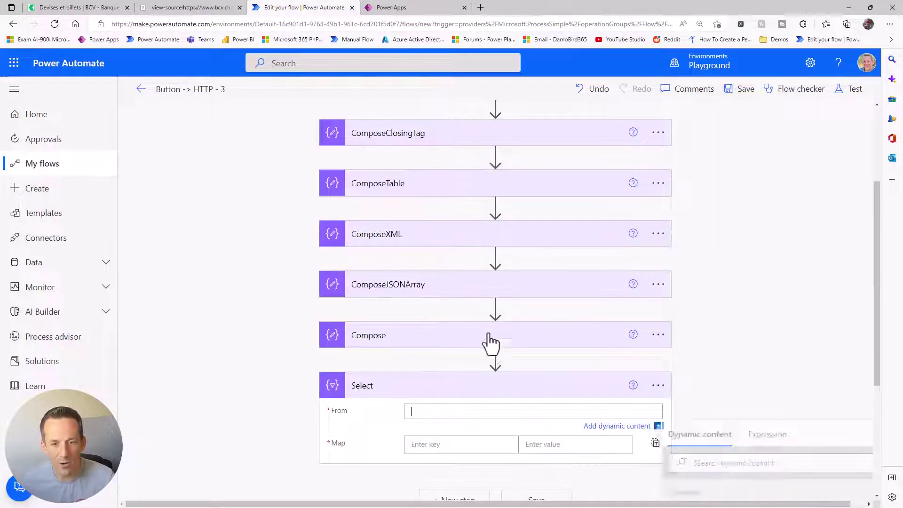
pyautogui.click(708, 336)
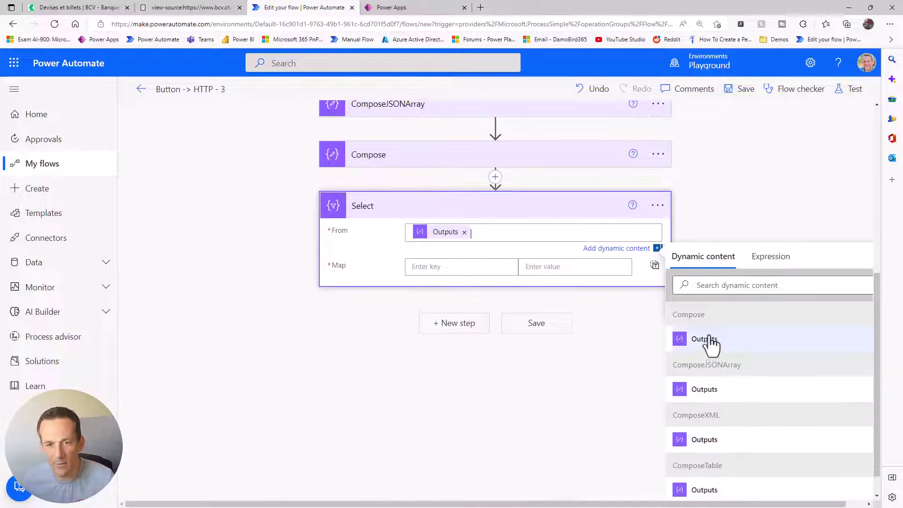
# Copy the heading Monnaie from the Cours billets table on the BCV page into the Select action's first Map key.
pyautogui.click(467, 264)
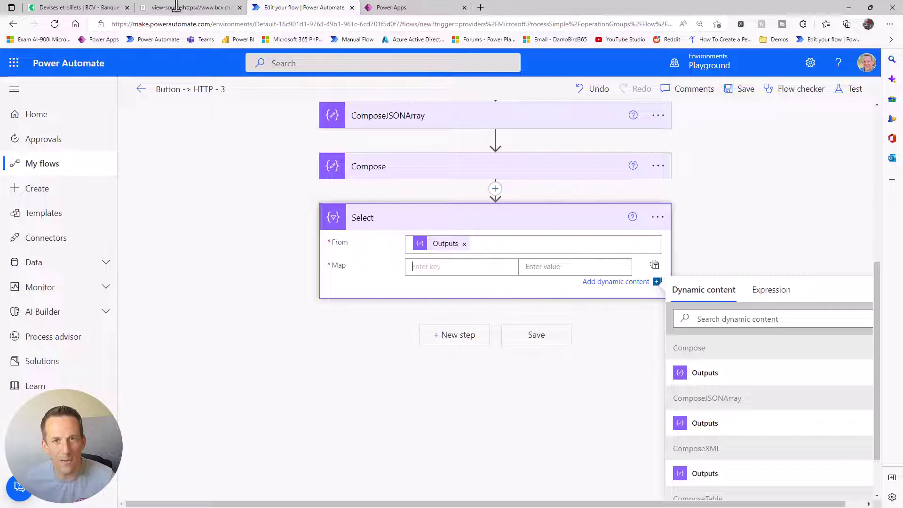
pyautogui.click(91, 9)
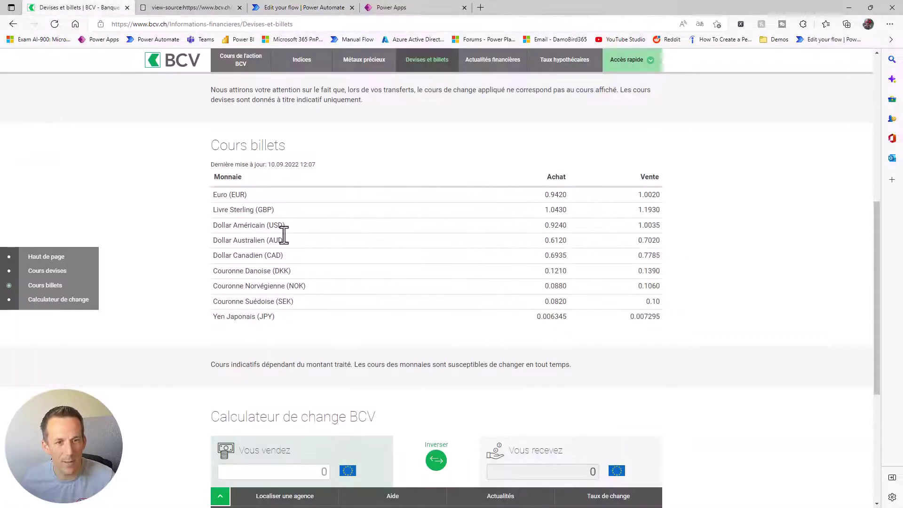
pyautogui.moveTo(248, 177); pyautogui.dragTo(213, 178)
pyautogui.hotkey('ctrl', 'c')
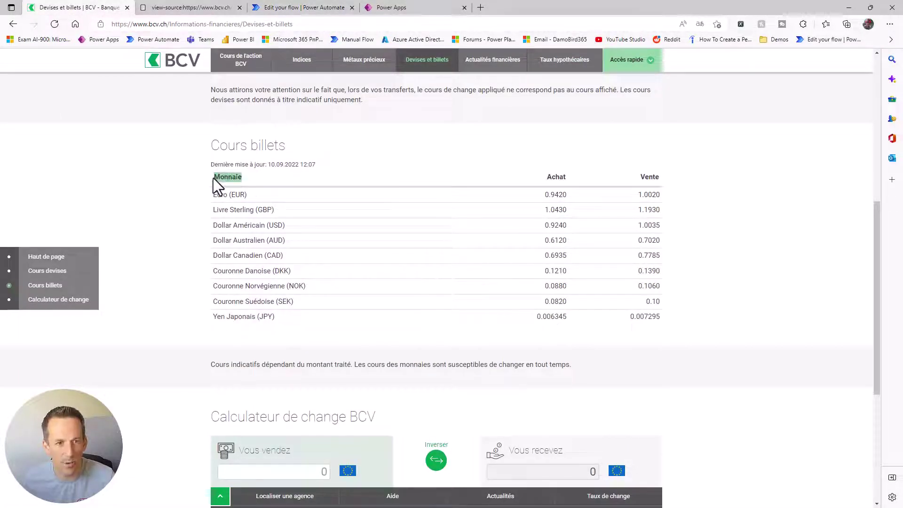
pyautogui.click(293, 9)
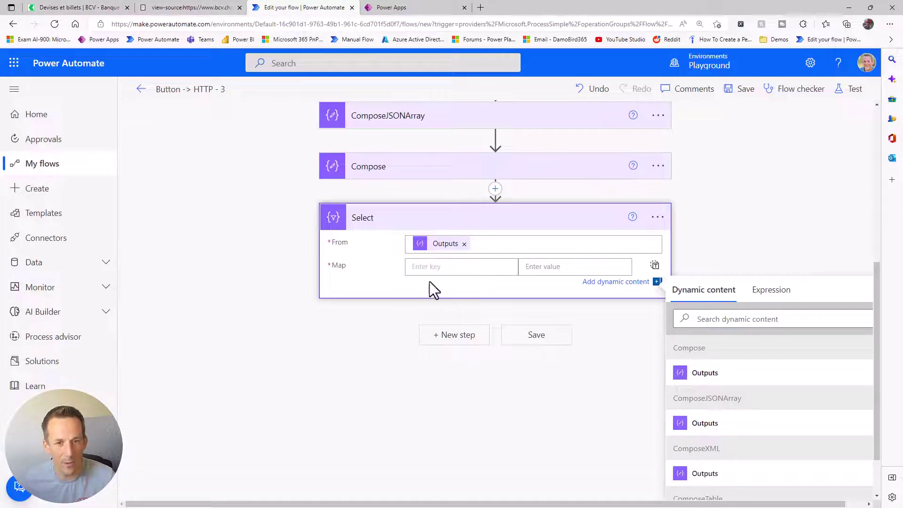
pyautogui.hotkey('ctrl', 'v')
pyautogui.press('Tab')
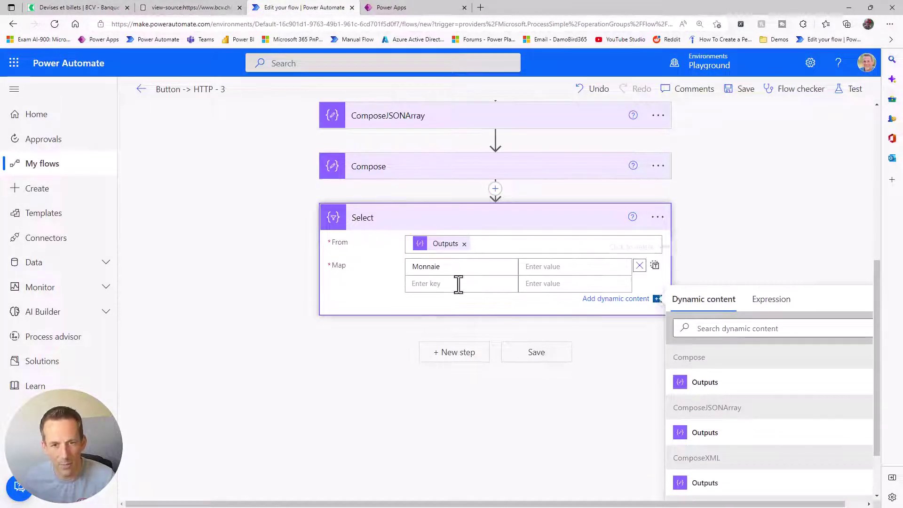
# Copy the heading Achat from the Cours billets table on the BCV page into the Select action's second Map key.
pyautogui.click(99, 8)
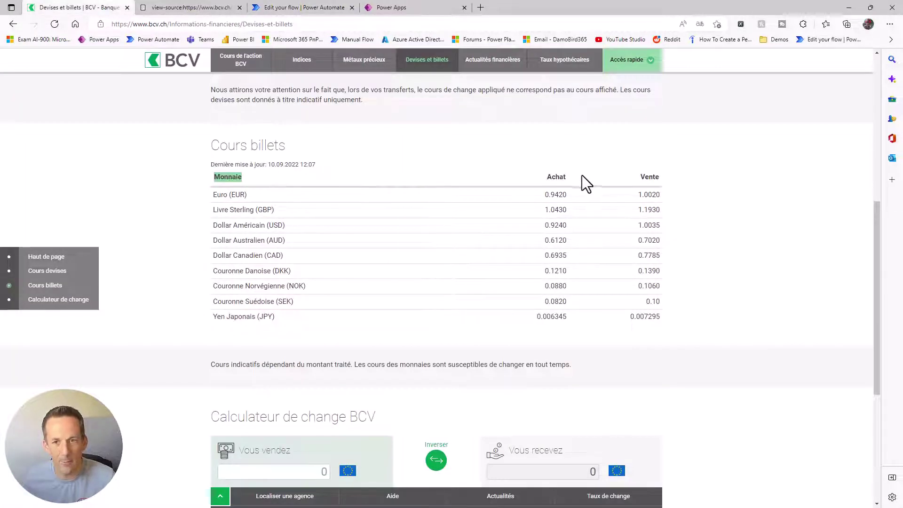
pyautogui.doubleClick(551, 178)
pyautogui.hotkey('ctrl', 'c')
pyautogui.click(296, 9)
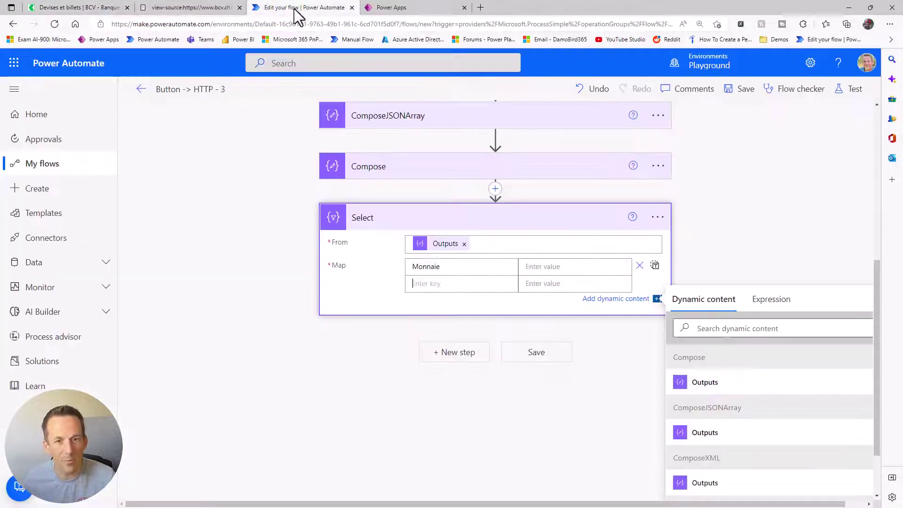
pyautogui.hotkey('ctrl', 'v')
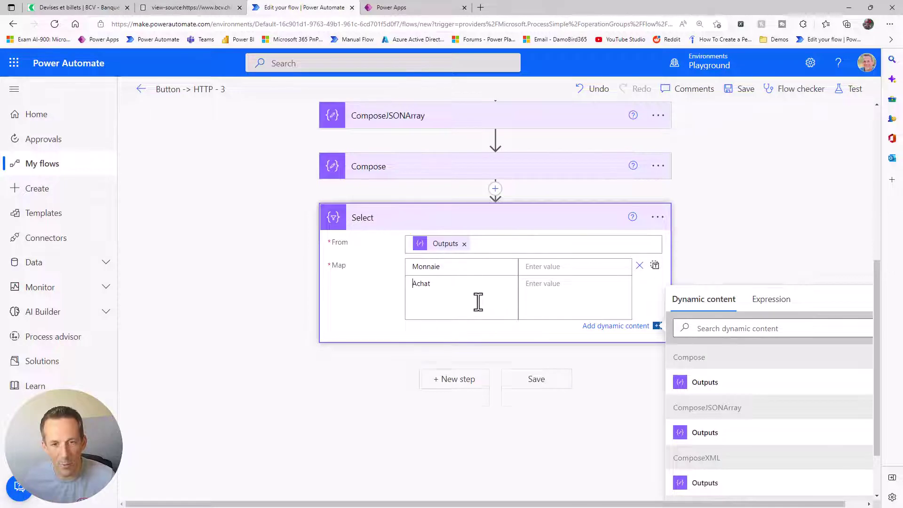
# Copy the heading Vente from the Cours billets table on the BCV page into the Select action's third Map key.
pyautogui.click(85, 8)
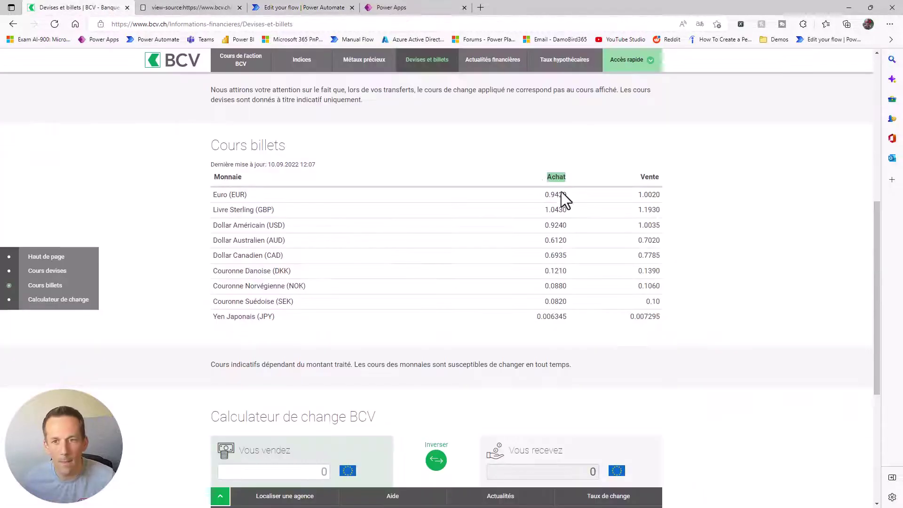
pyautogui.doubleClick(651, 178)
pyautogui.hotkey('ctrl', 'c')
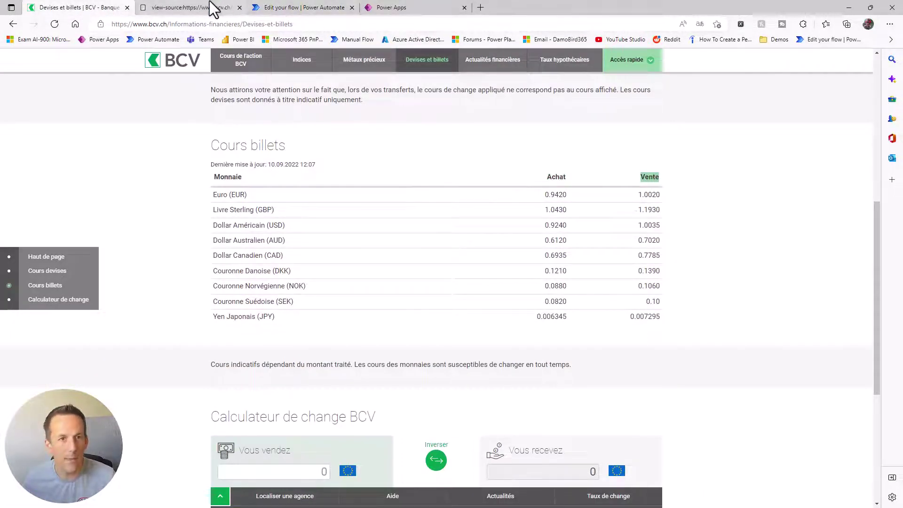
pyautogui.click(328, 8)
pyautogui.click(448, 324)
pyautogui.hotkey('ctrl', 'v')
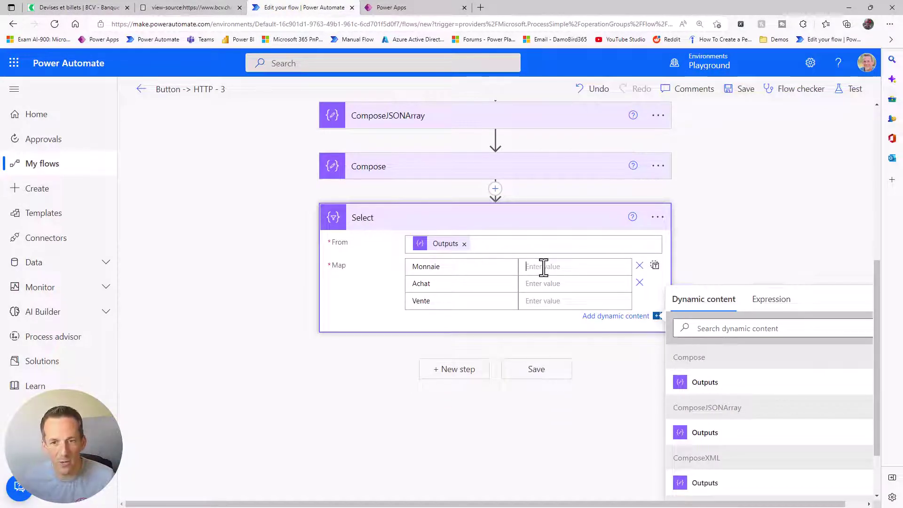
# Switch to Notepad++ and examine the sample row's td array, the p property with the currency name, and the first two objects.
pyautogui.hotkey('alt', 'Tab')
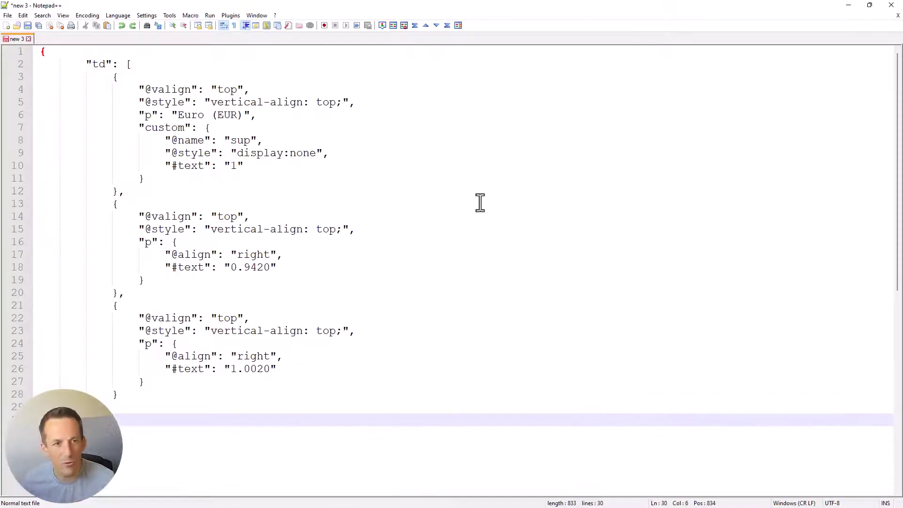
pyautogui.hotkey('ctrl', 'a')
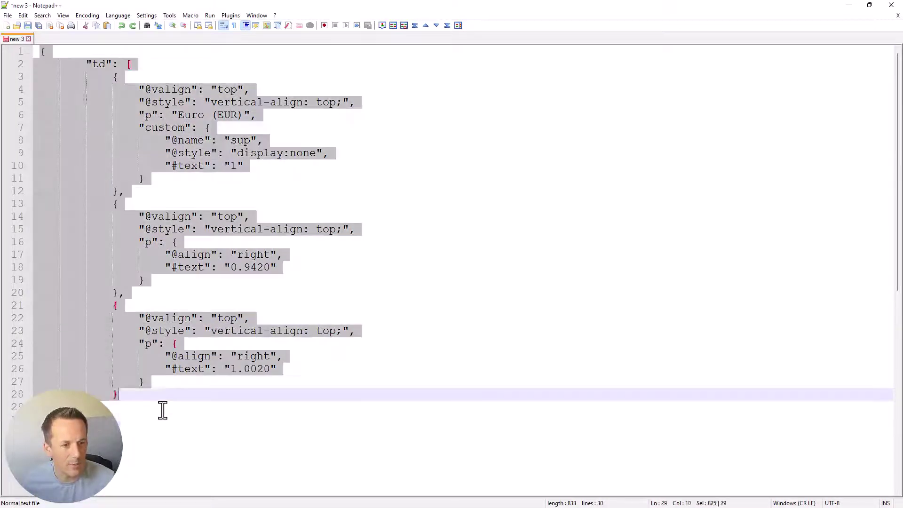
pyautogui.click(198, 167)
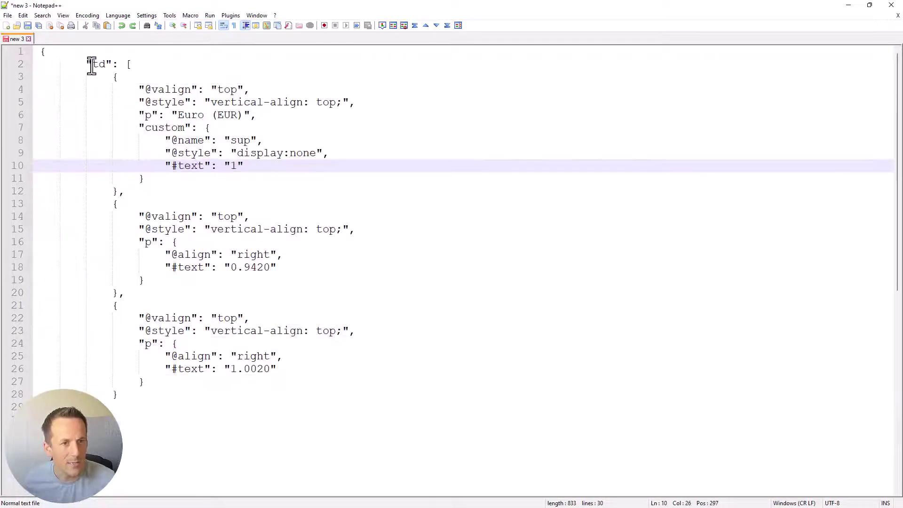
pyautogui.moveTo(92, 64); pyautogui.dragTo(107, 66)
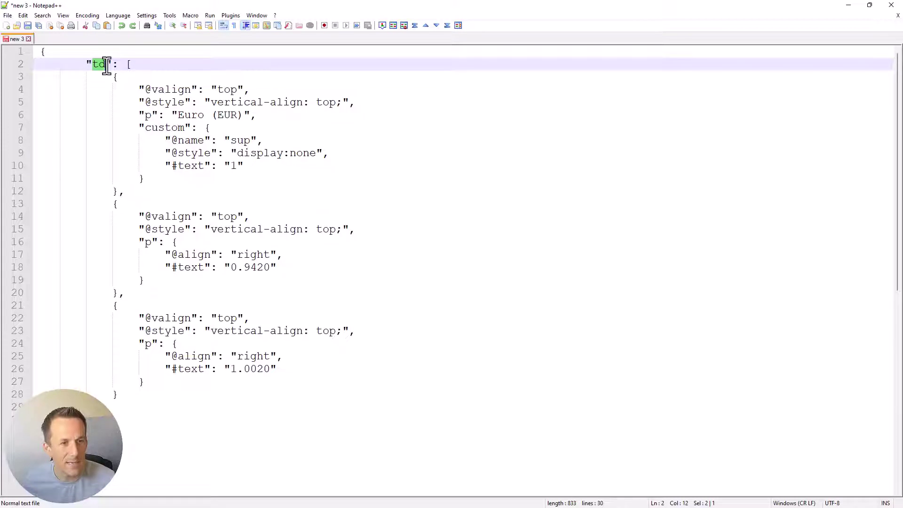
pyautogui.doubleClick(147, 116)
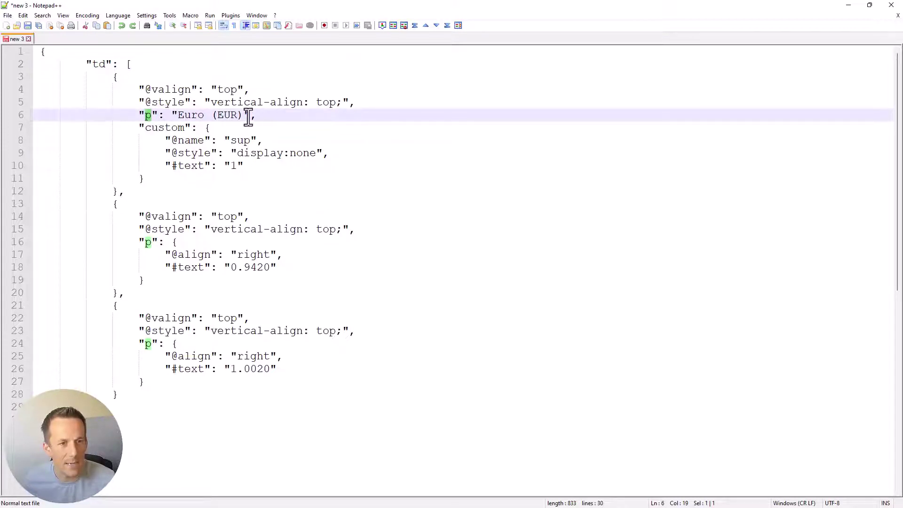
pyautogui.moveTo(245, 116); pyautogui.dragTo(189, 118)
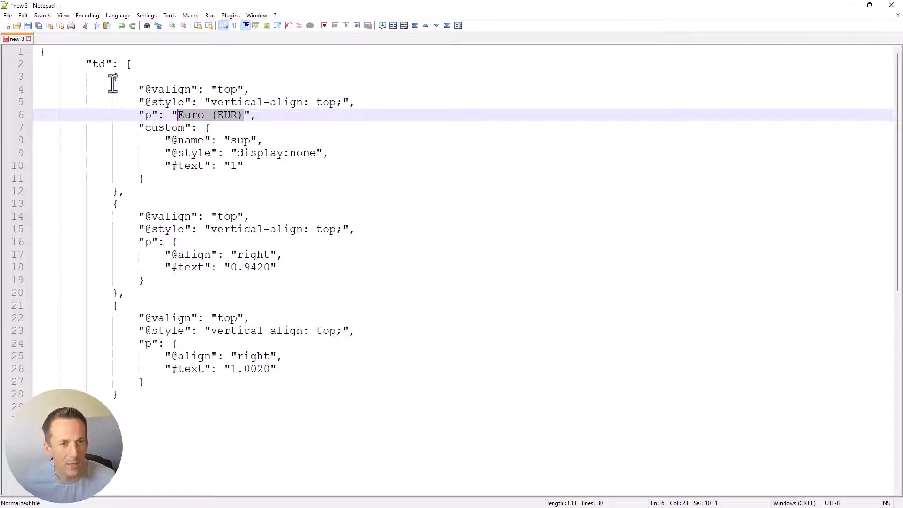
pyautogui.moveTo(114, 75); pyautogui.dragTo(122, 191)
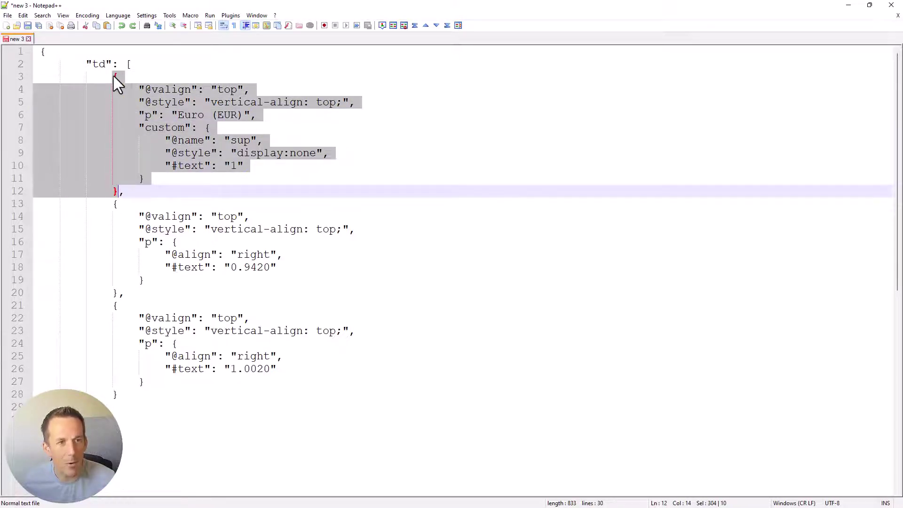
pyautogui.click(346, 127)
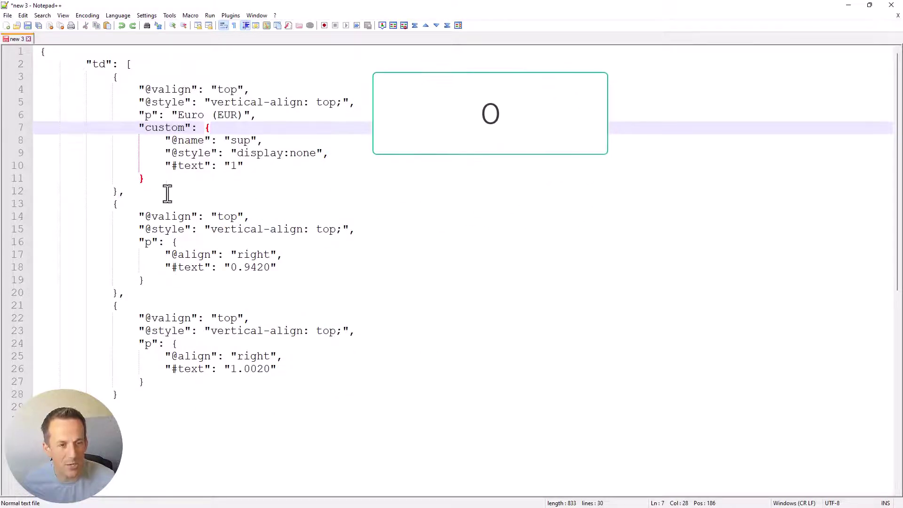
pyautogui.moveTo(140, 216); pyautogui.dragTo(132, 293)
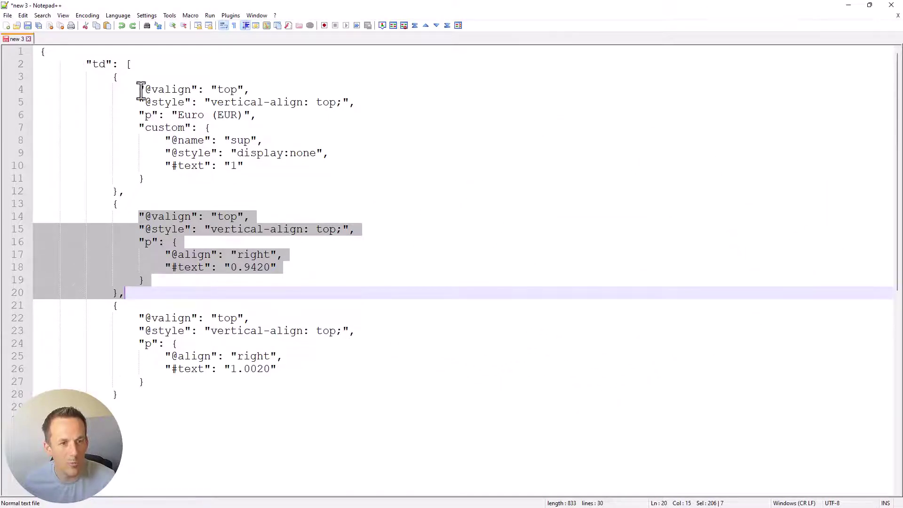
pyautogui.click(848, 6)
# Start the Monnaie value's expression in Power Automate with item()?['td'], checking the array's key name in the Notepad++ sample.
pyautogui.click(765, 301)
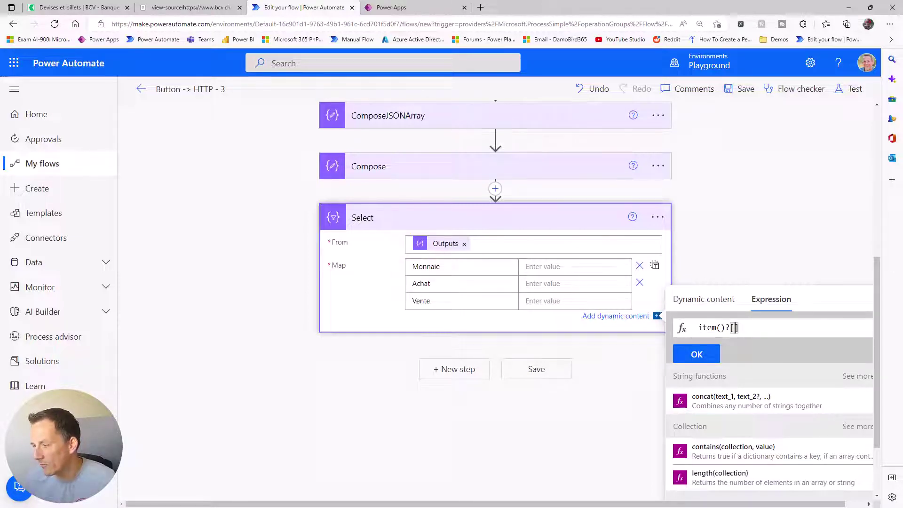
pyautogui.hotkey('alt', 'Tab')
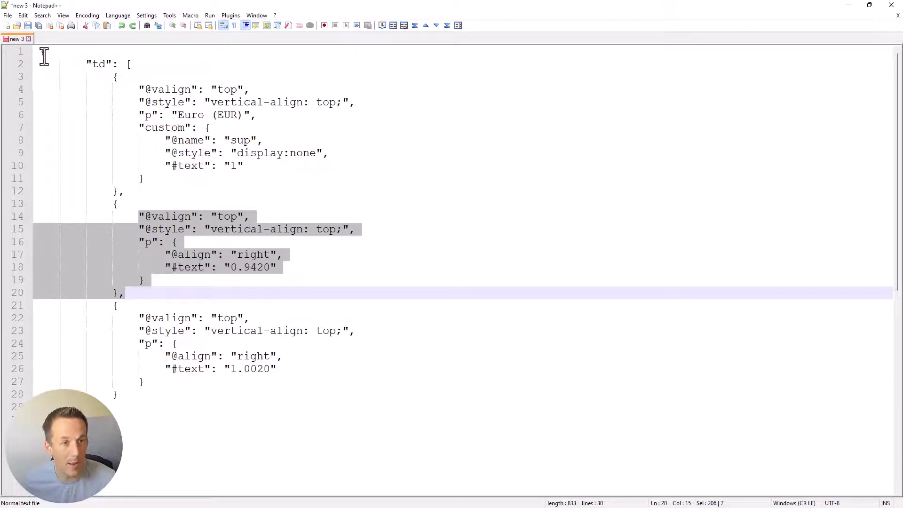
pyautogui.moveTo(44, 57); pyautogui.dragTo(66, 419)
pyautogui.click(97, 64)
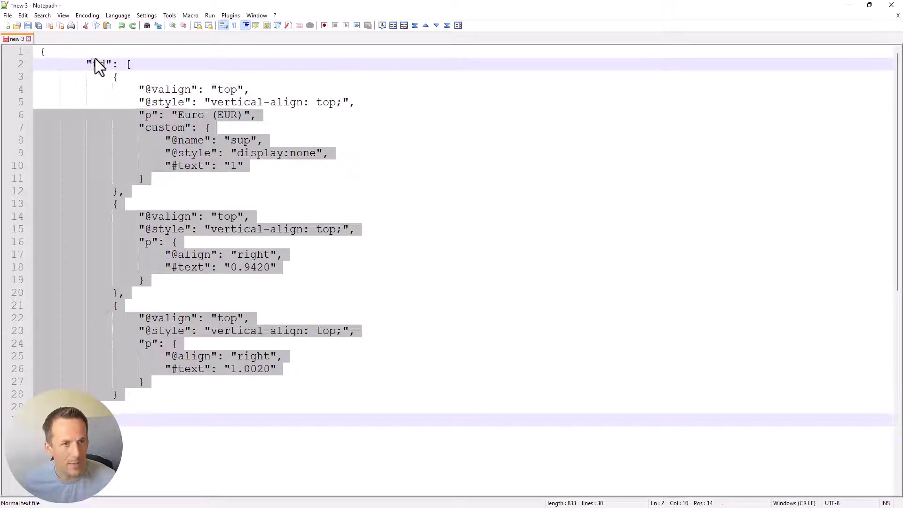
pyautogui.doubleClick(99, 64)
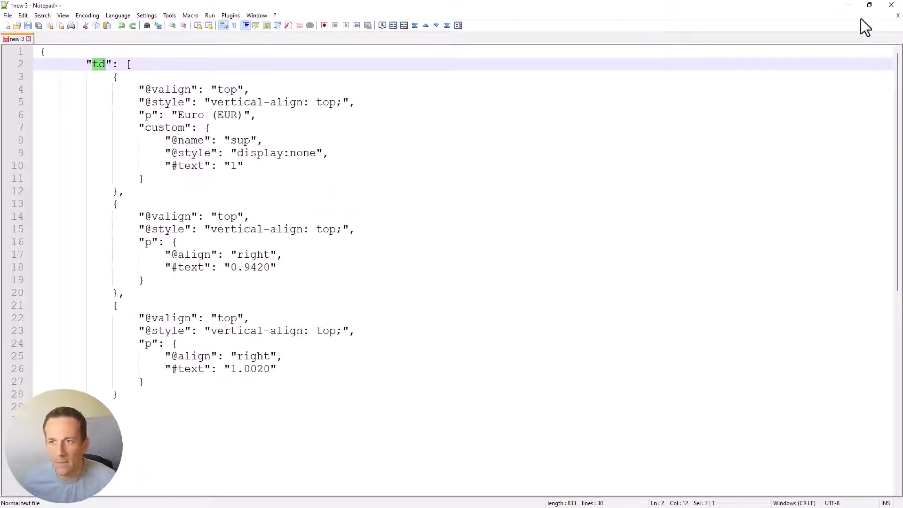
pyautogui.click(849, 5)
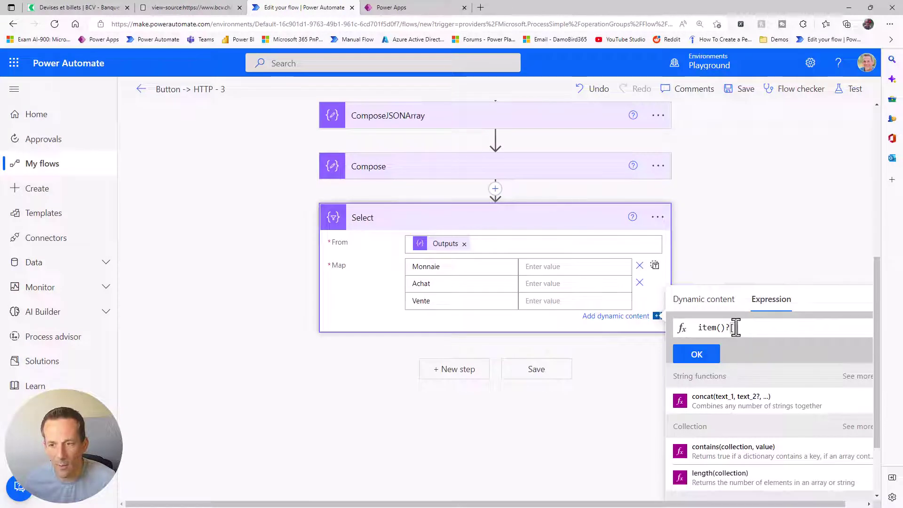
pyautogui.write("'")
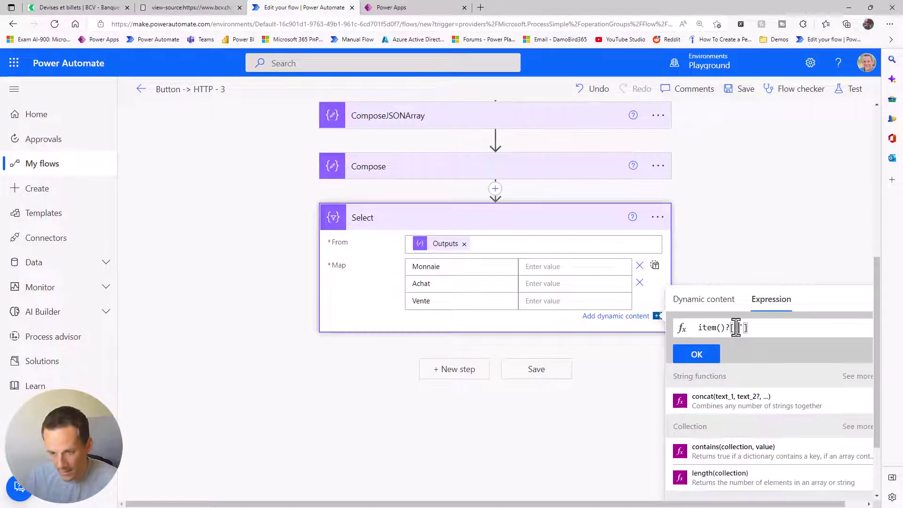
pyautogui.write('td')
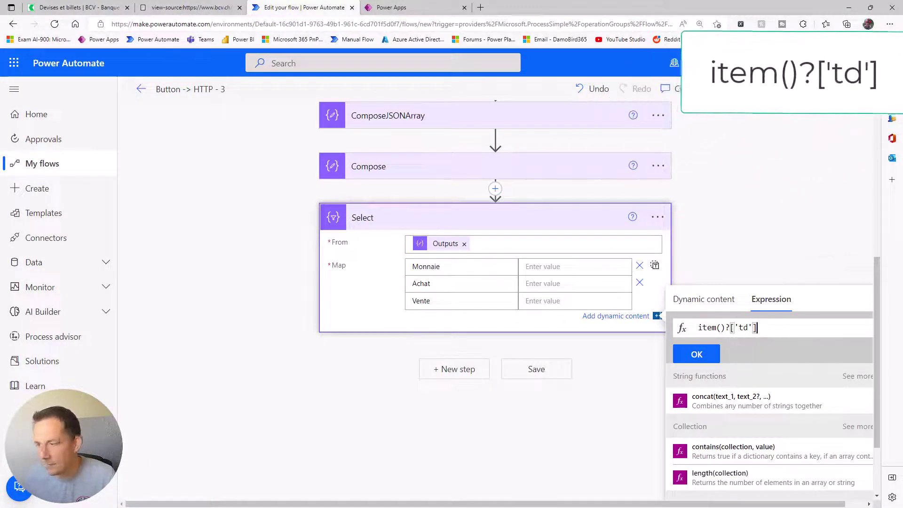
# Check the extent of the td array's first object in the Notepad++ sample and append ?[0] to the Monnaie expression.
pyautogui.hotkey('alt', 'Tab')
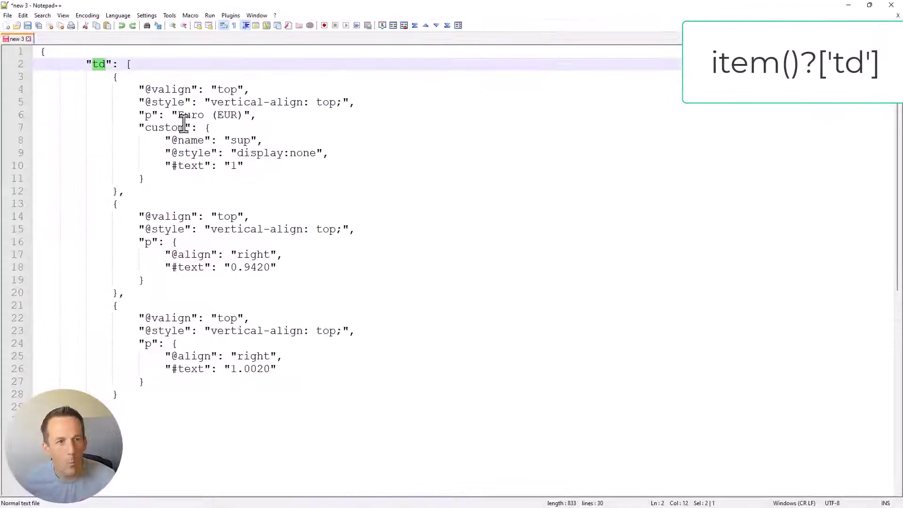
pyautogui.moveTo(116, 77); pyautogui.dragTo(120, 187)
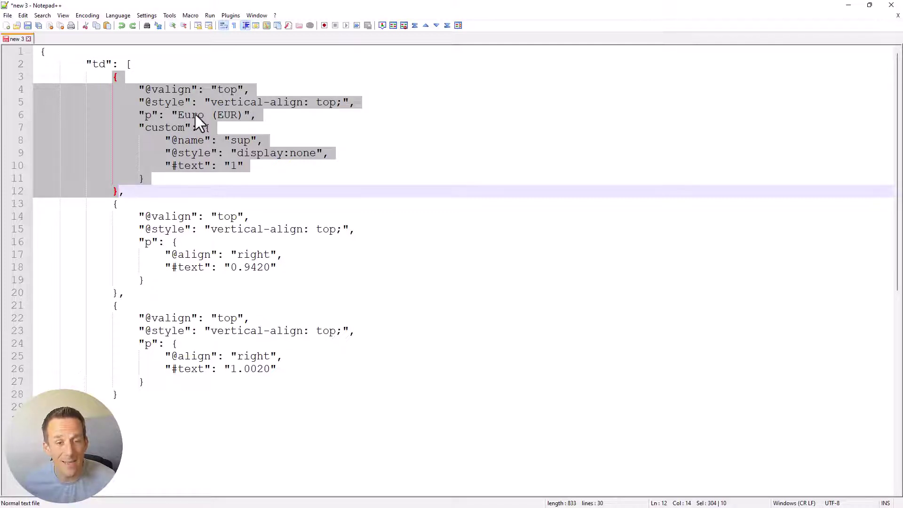
pyautogui.click(849, 6)
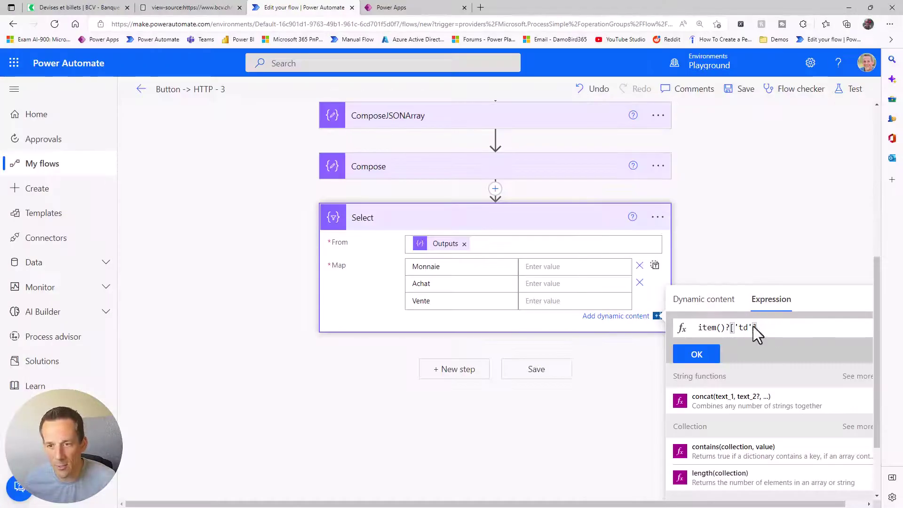
pyautogui.click(781, 328)
pyautogui.write('?[0]')
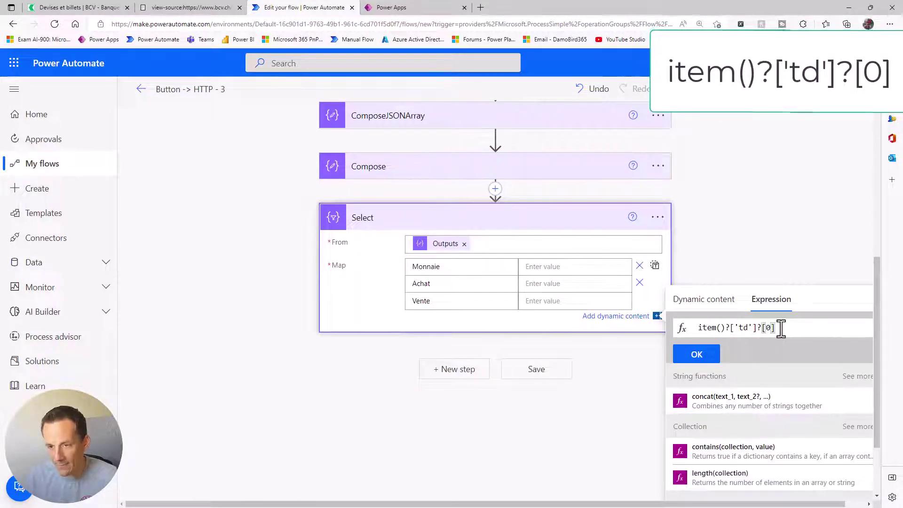
# Check the currency name's key in the sample, complete the expression as item()?['td']?[0]?['p'], copy it, and insert it as Monnaie's value.
pyautogui.write('?')
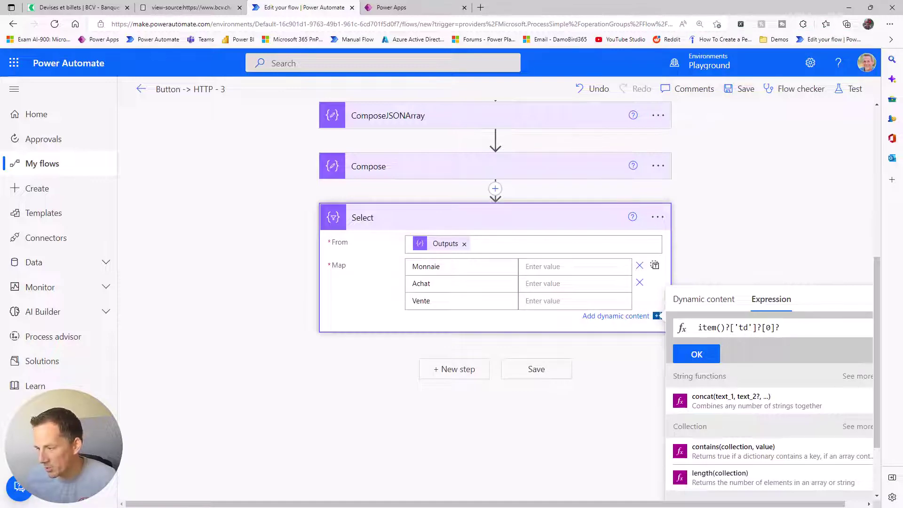
pyautogui.hotkey('alt', 'Tab')
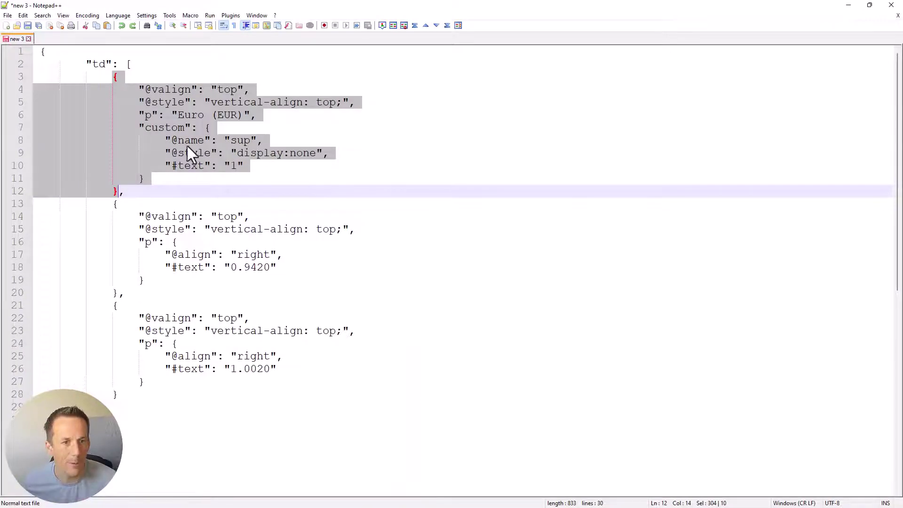
pyautogui.click(167, 113)
pyautogui.doubleClick(147, 114)
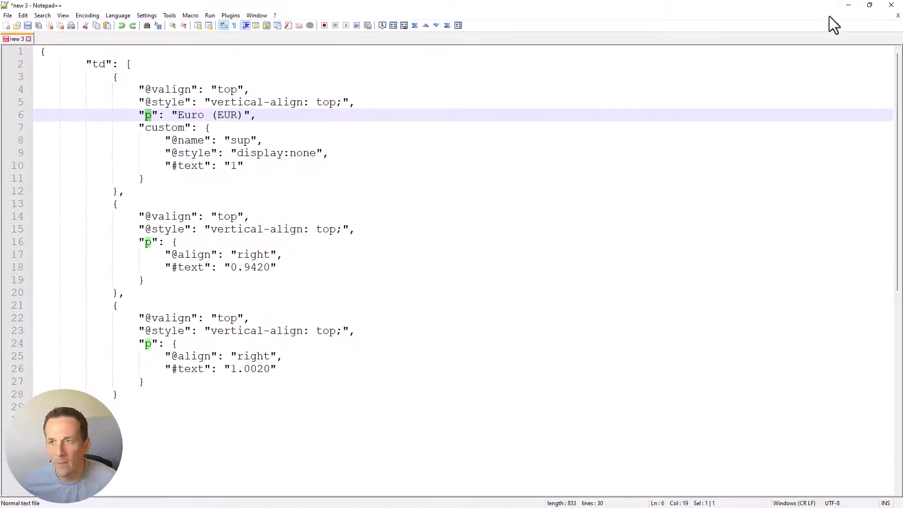
pyautogui.click(847, 5)
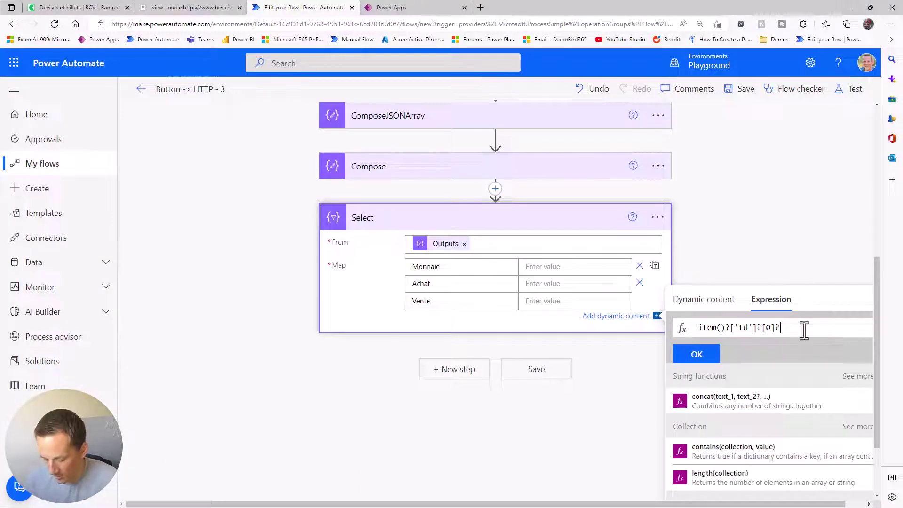
pyautogui.write("['")
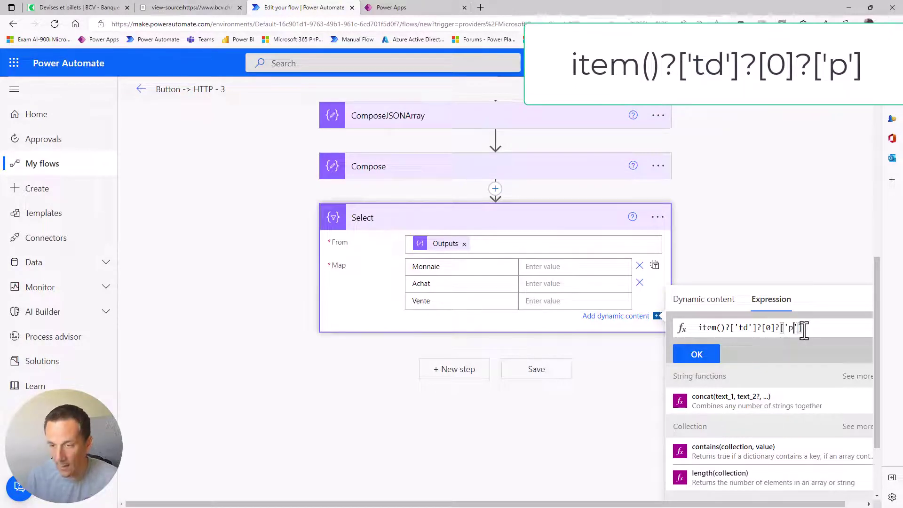
pyautogui.write('p')
pyautogui.hotkey('ctrl', 'a')
pyautogui.hotkey('ctrl', 'c')
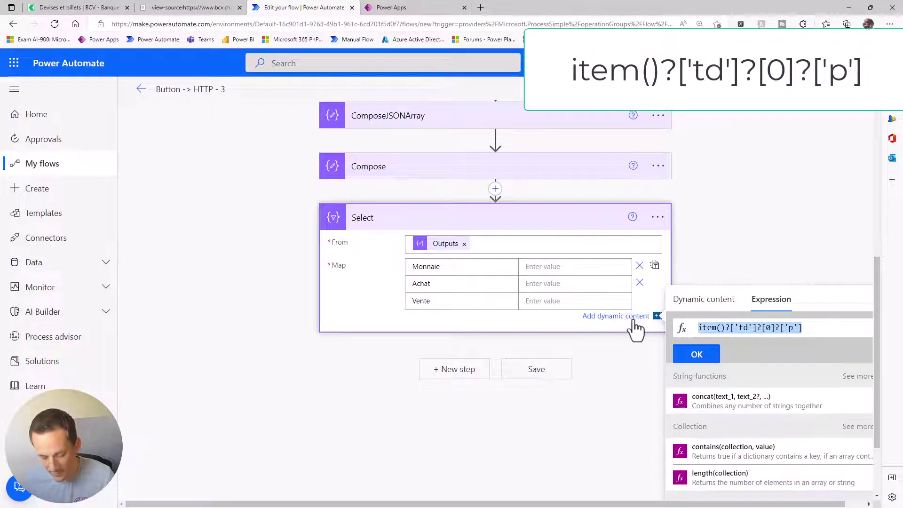
pyautogui.click(705, 359)
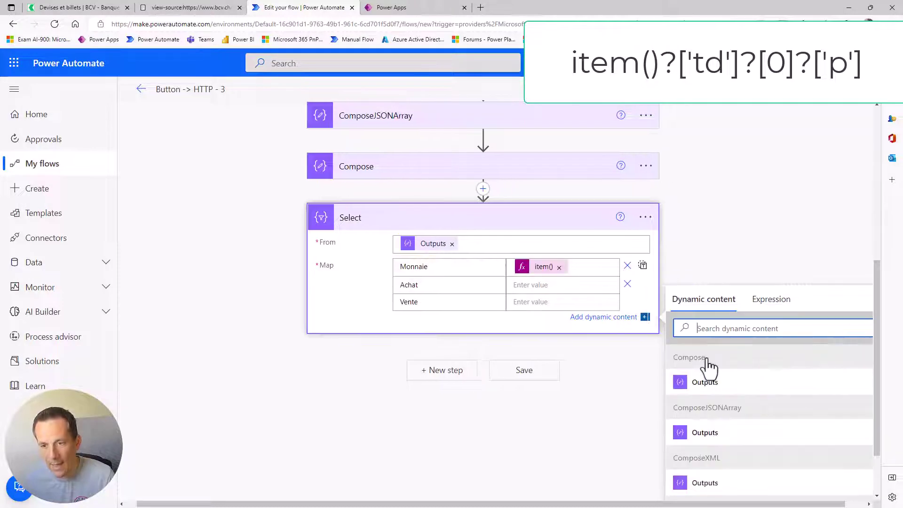
# Start the Achat value's expression in the Select map with the copied item()?['td']?[0]?['p'].
pyautogui.click(537, 286)
pyautogui.click(770, 305)
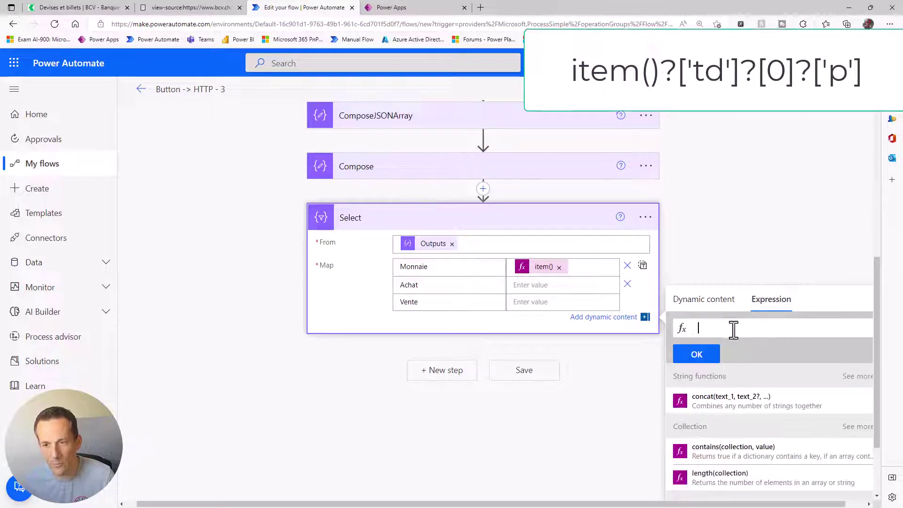
pyautogui.hotkey('ctrl', 'v')
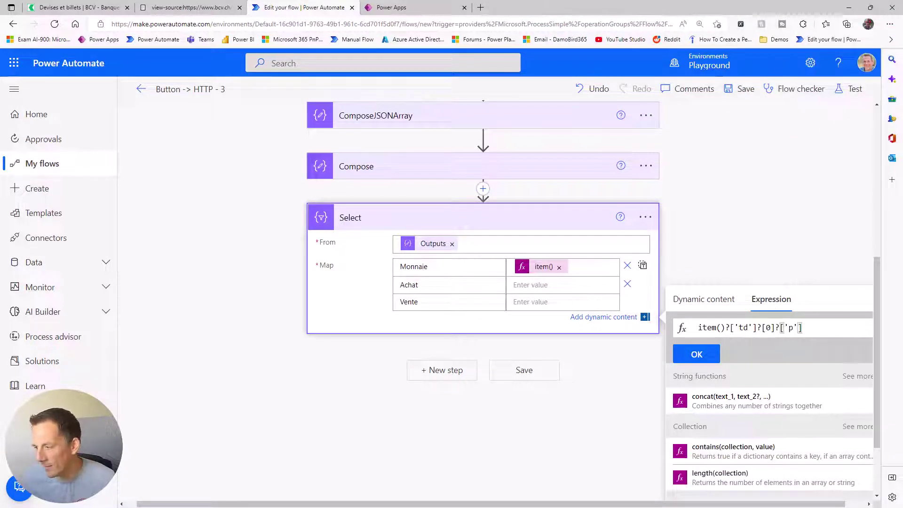
# Examine the second td object's nested p object and its #text key in the Notepad++ sample, and return to Power Automate.
pyautogui.hotkey('alt', 'Tab')
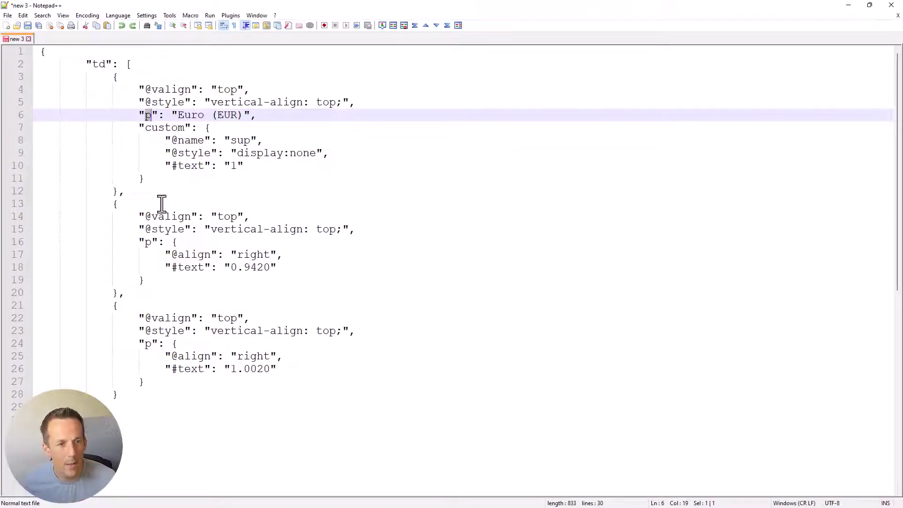
pyautogui.click(173, 244)
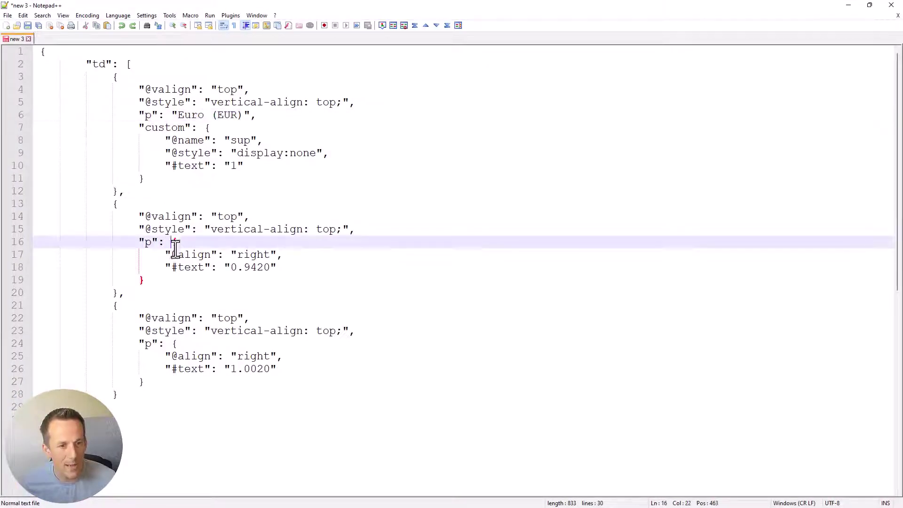
pyautogui.moveTo(175, 246); pyautogui.dragTo(160, 280)
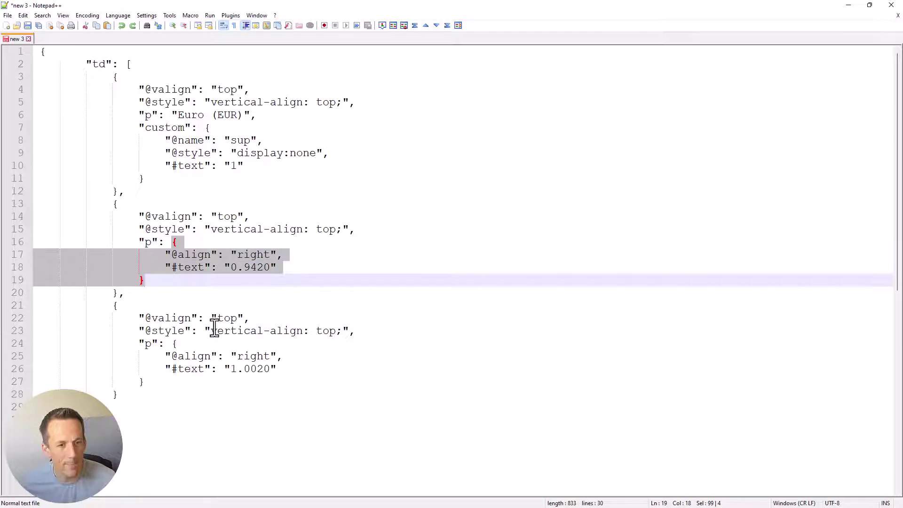
pyautogui.moveTo(171, 268); pyautogui.dragTo(204, 269)
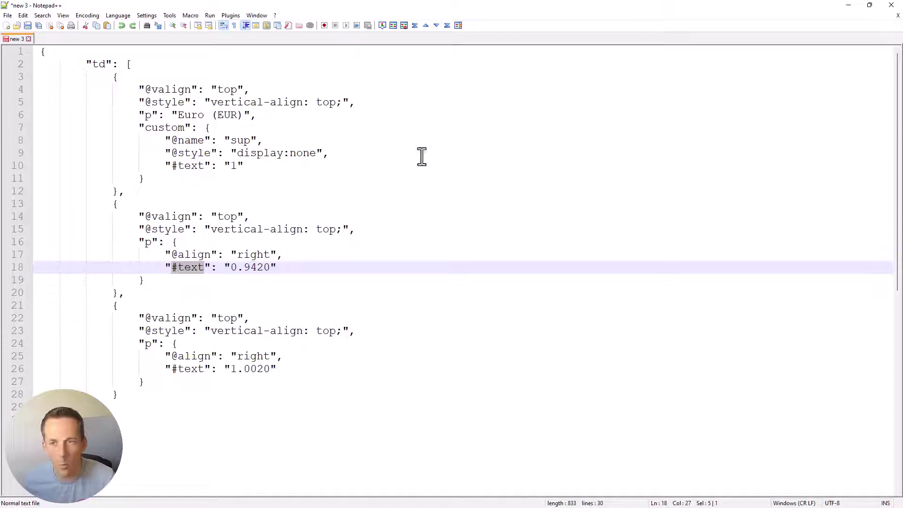
pyautogui.click(848, 6)
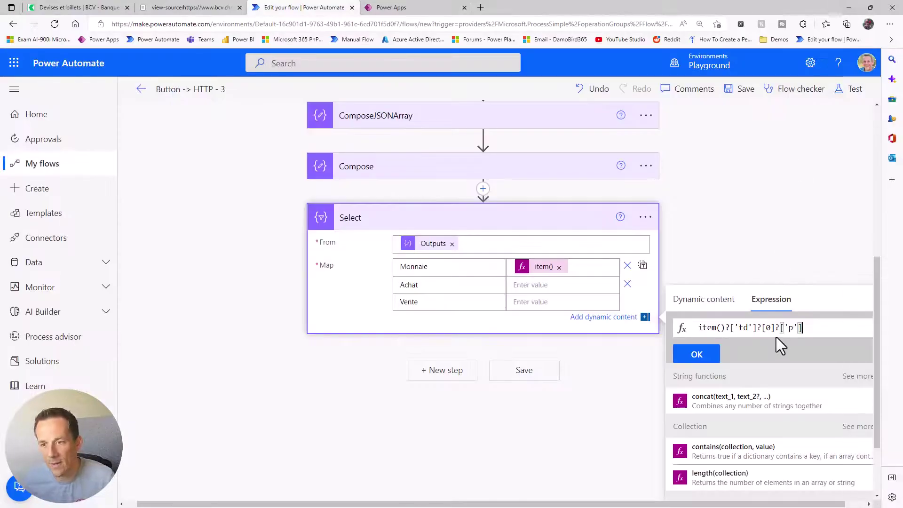
# Change the Achat expression to item()?['td']?[1]?['p/#text'], copy it, and insert it as Achat's value.
pyautogui.click(767, 328)
pyautogui.press('Delete')
pyautogui.write('1')
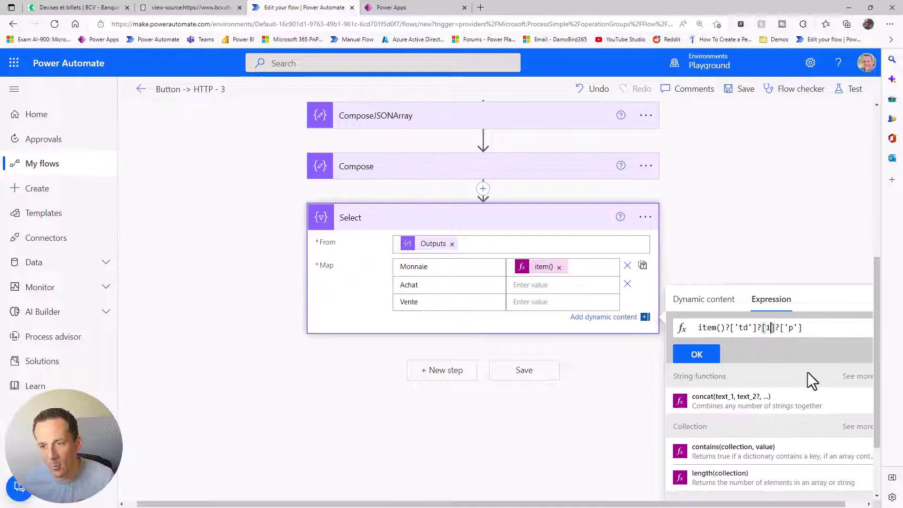
pyautogui.click(794, 329)
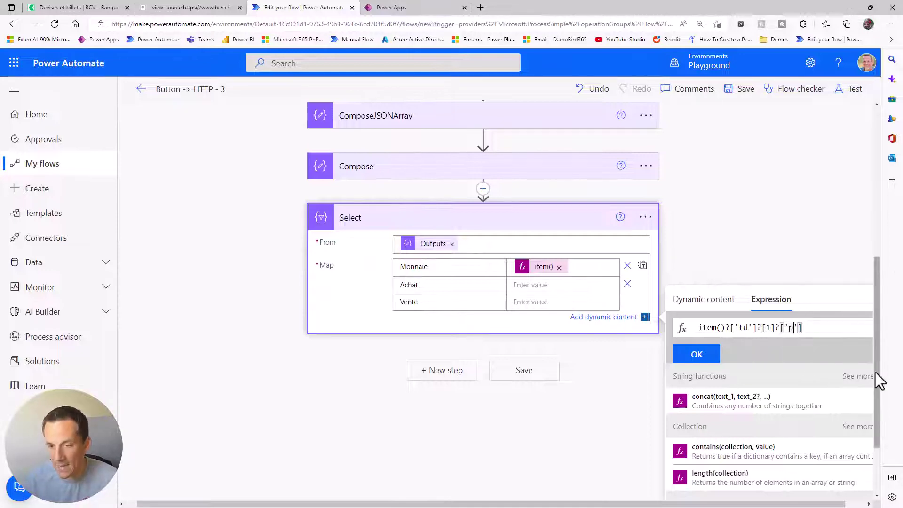
pyautogui.write('/#text')
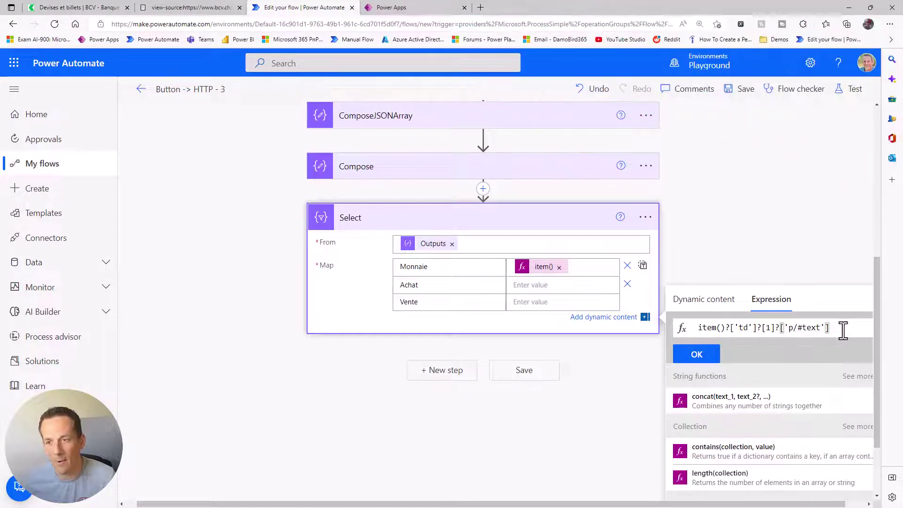
pyautogui.moveTo(845, 329); pyautogui.dragTo(696, 331)
pyautogui.hotkey('ctrl', 'c')
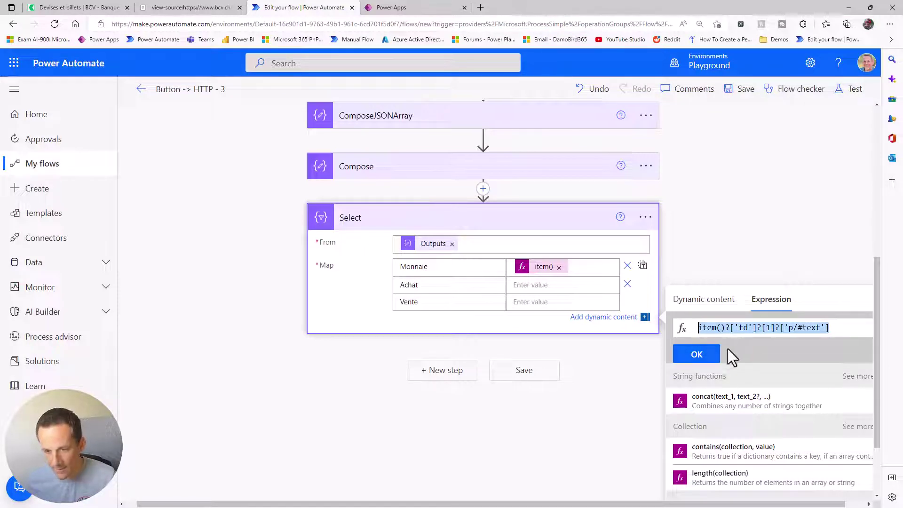
pyautogui.click(700, 356)
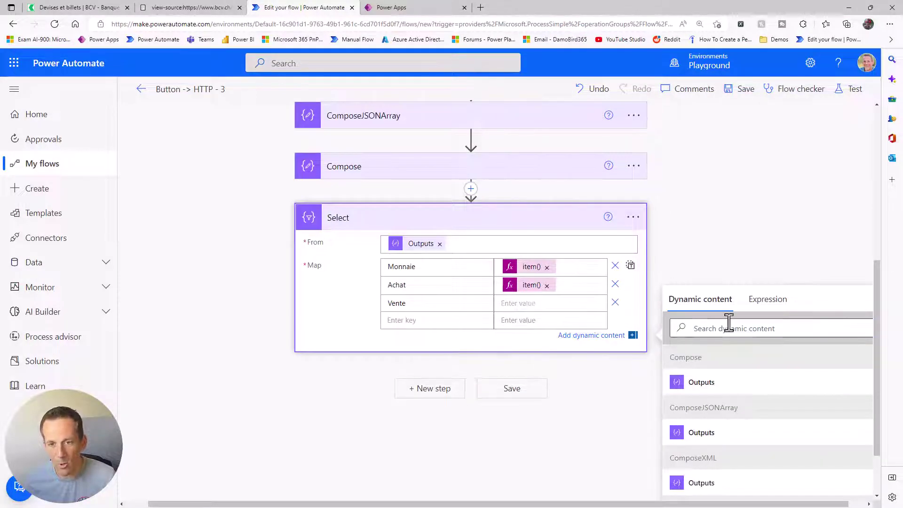
# Start the Vente value's expression with the copied Achat expression and set its array index to 2.
pyautogui.click(771, 305)
pyautogui.hotkey('ctrl', 'v')
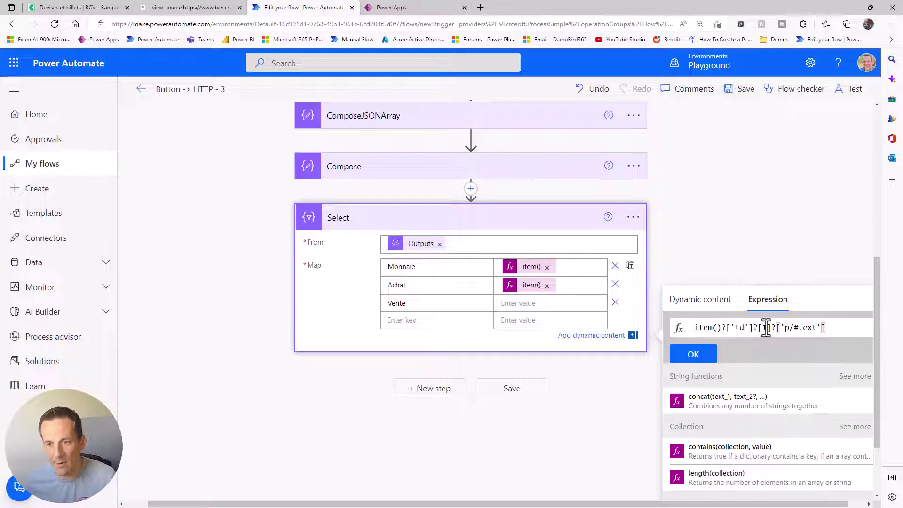
pyautogui.click(763, 327)
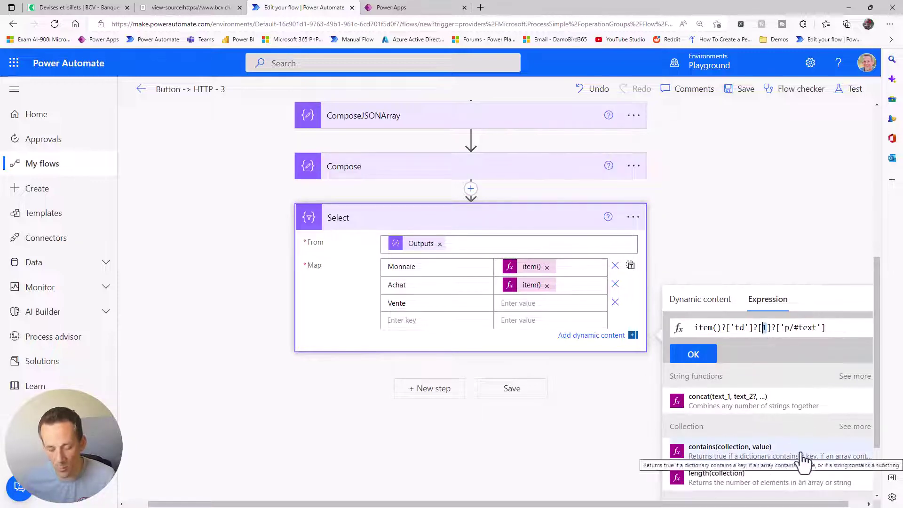
pyautogui.write('2')
# Compare the p property across the three td objects in the Notepad++ sample, and return to Power Automate.
pyautogui.hotkey('alt', 'Tab')
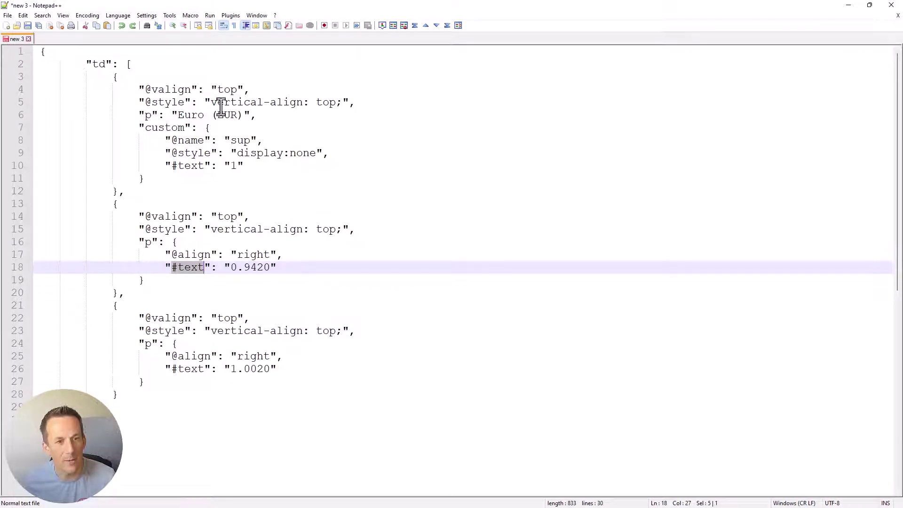
pyautogui.click(219, 116)
pyautogui.click(179, 241)
pyautogui.click(186, 347)
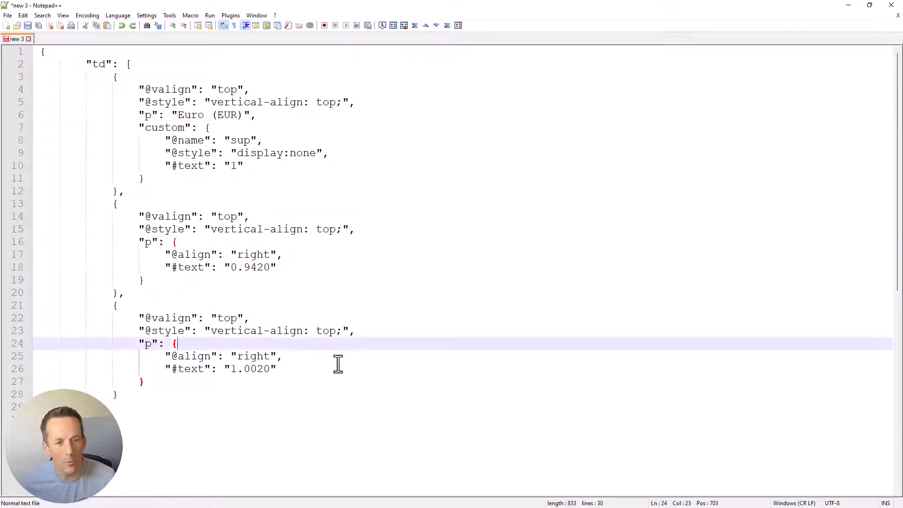
pyautogui.click(847, 5)
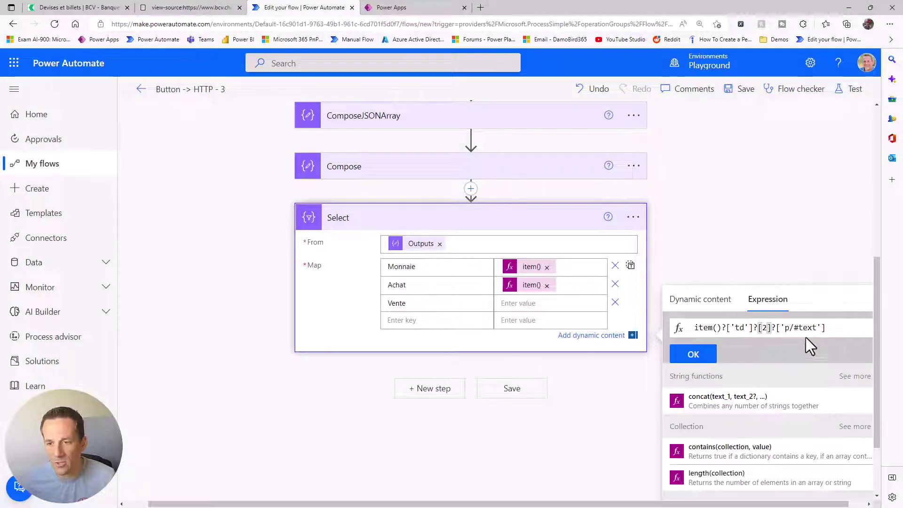
# Rewrite the key path to make the expression item()?['td']?[2]?['p']?['#text'] and insert it as Vente's value.
pyautogui.moveTo(794, 328); pyautogui.dragTo(816, 328)
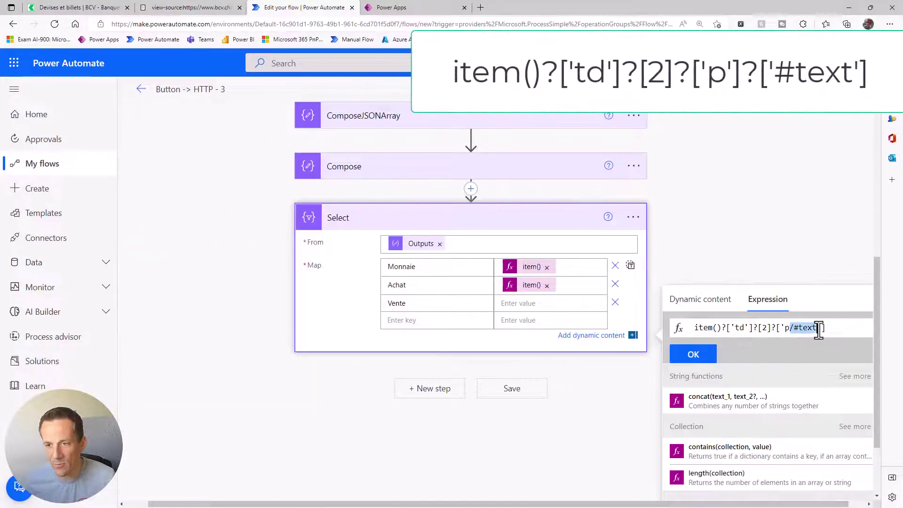
pyautogui.press('BackSpace')
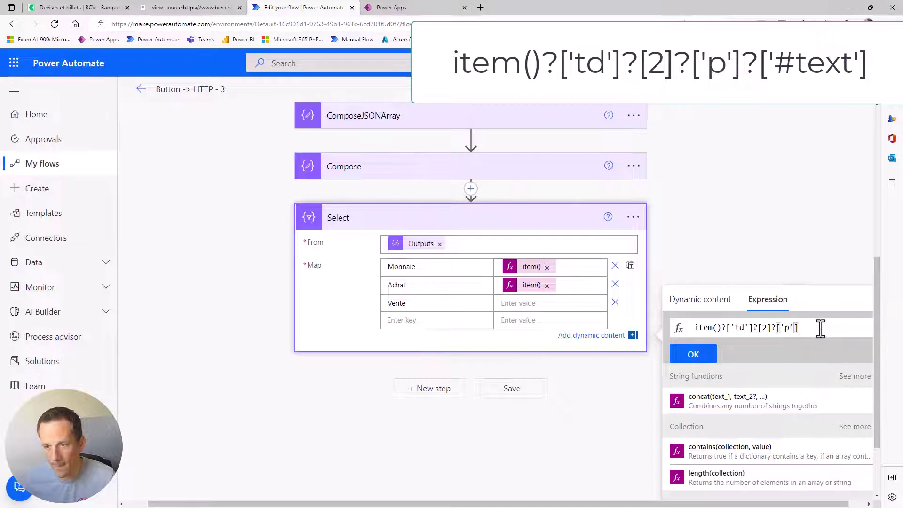
pyautogui.write('?[')
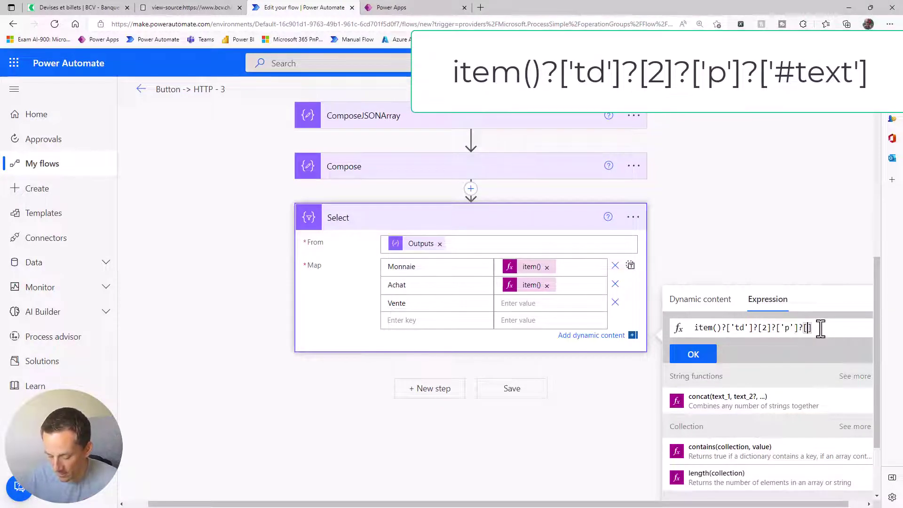
pyautogui.write("'#text")
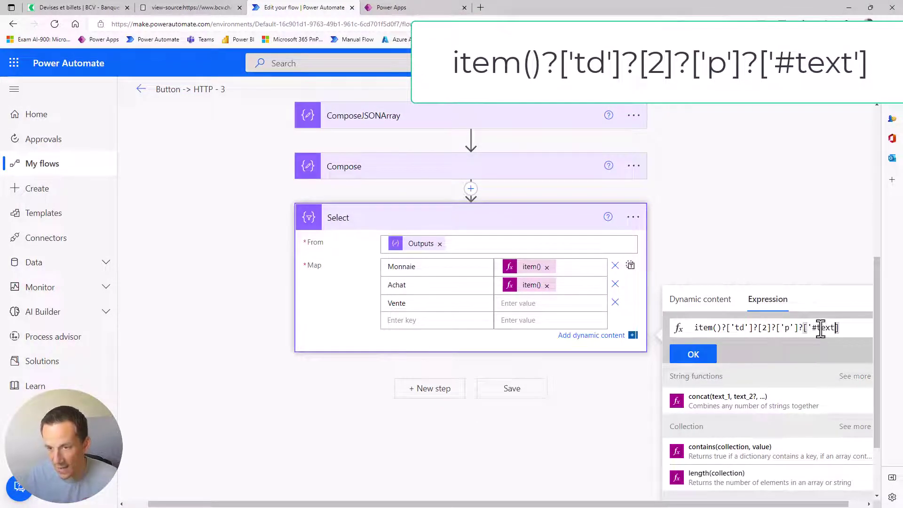
pyautogui.write("'")
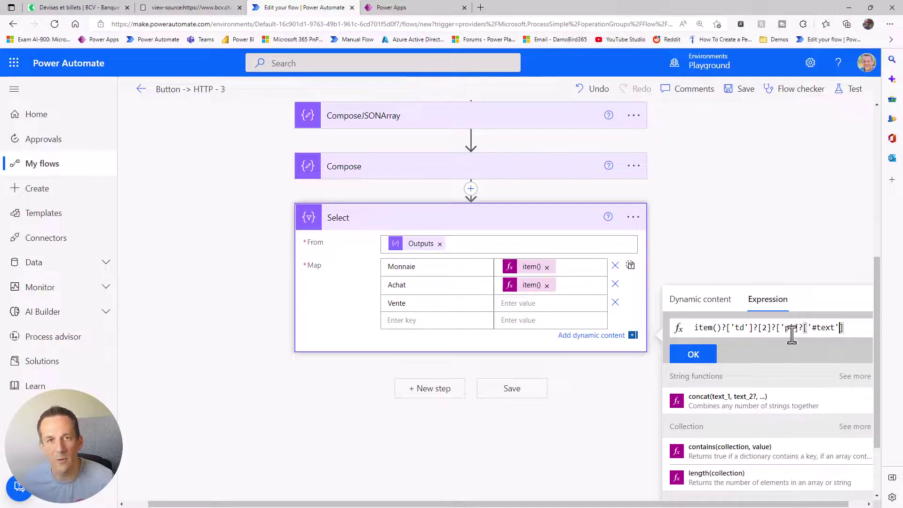
pyautogui.click(694, 360)
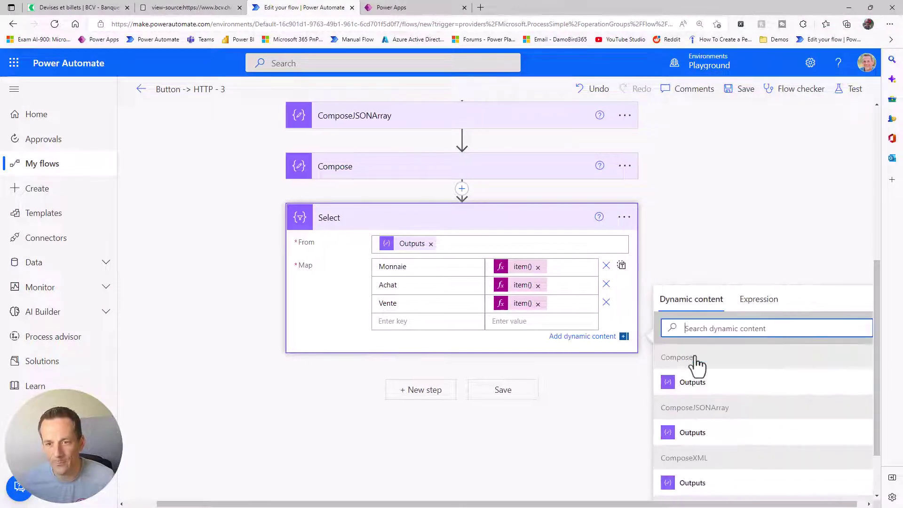
# Save the flow and run a manual test of it.
pyautogui.click(743, 91)
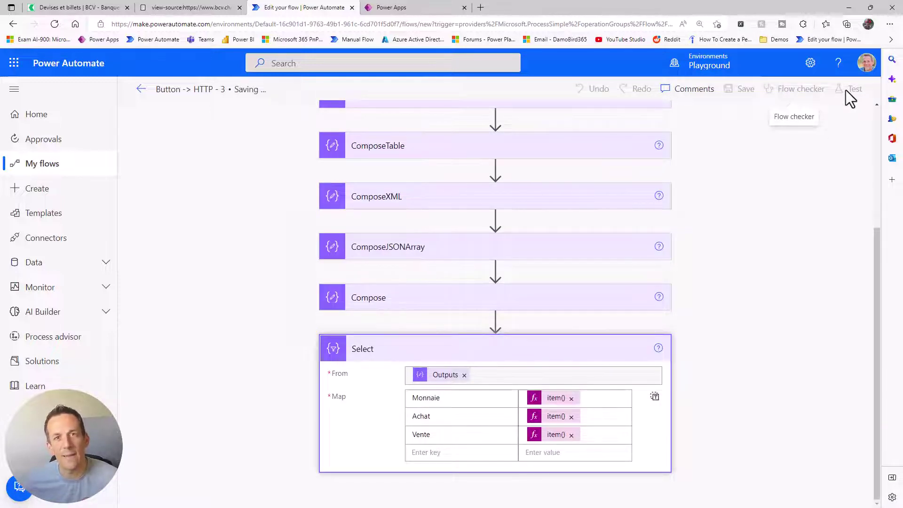
pyautogui.click(847, 92)
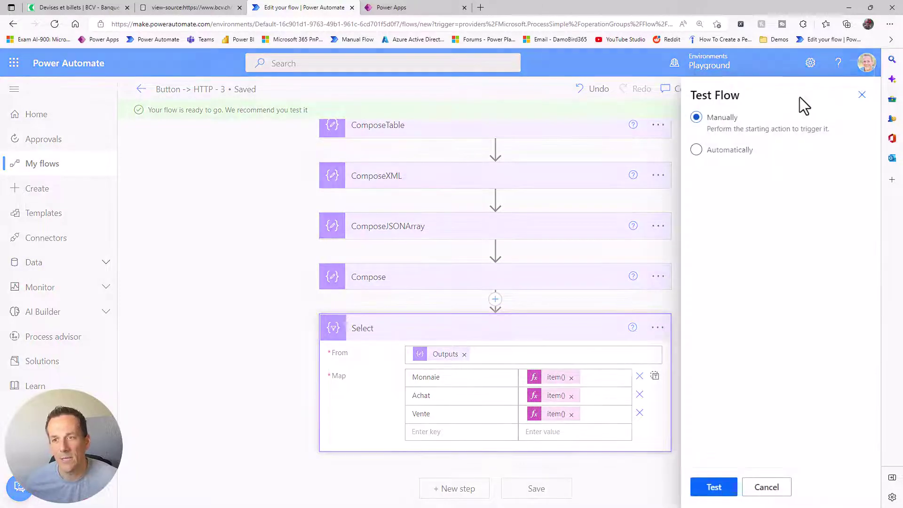
pyautogui.click(714, 488)
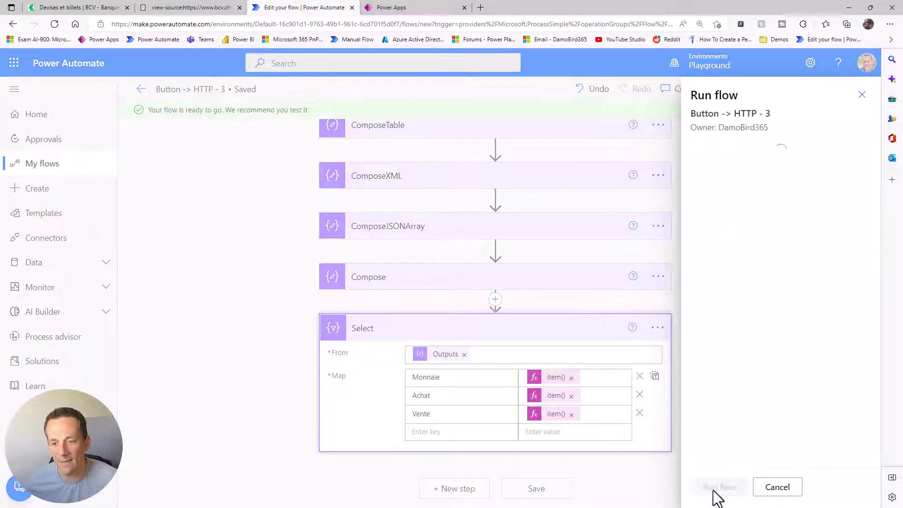
pyautogui.click(714, 488)
pyautogui.click(713, 488)
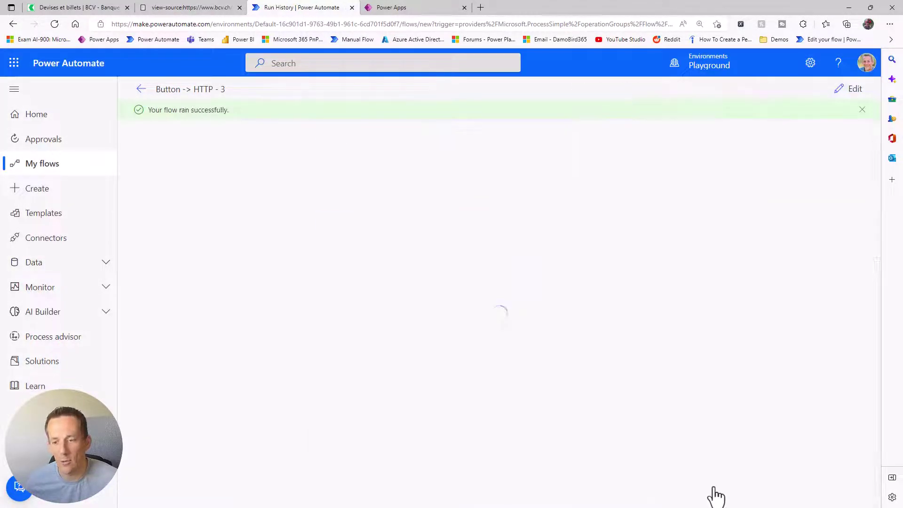
# Open the Select action in the test run and review the Monnaie, Achat and Vente values in its output body.
pyautogui.scroll(-2, 522, 389)
pyautogui.click(433, 459)
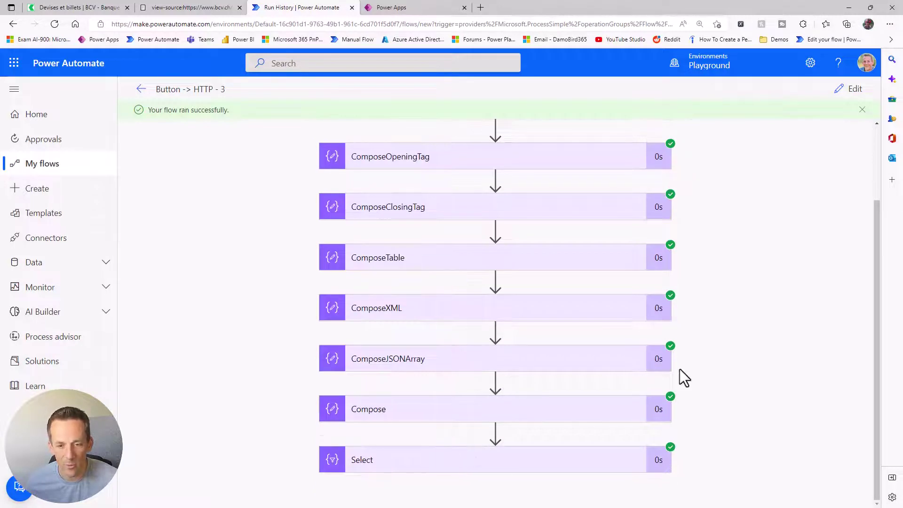
pyautogui.scroll(-4, 696, 358)
pyautogui.scroll(-2, 709, 333)
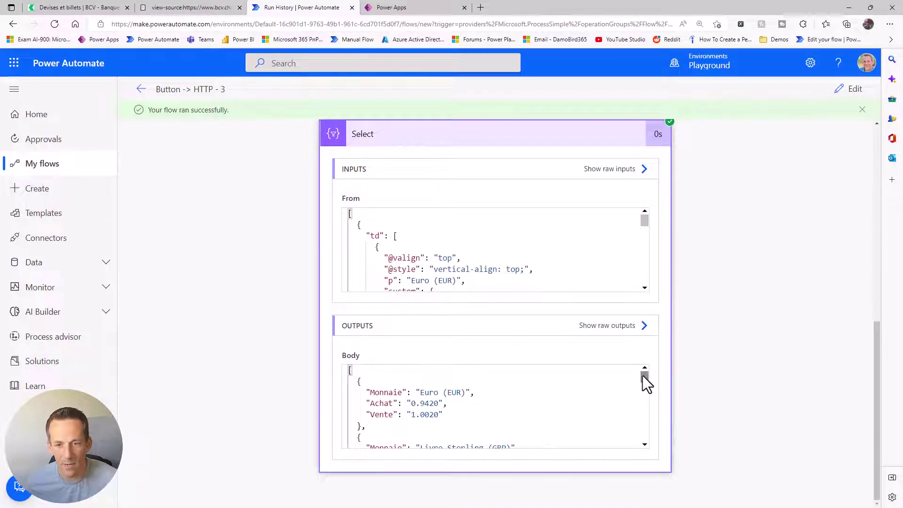
pyautogui.moveTo(643, 375)
pyautogui.mouseDown()
pyautogui.moveTo(646, 425)
pyautogui.moveTo(649, 370)
pyautogui.mouseUp()
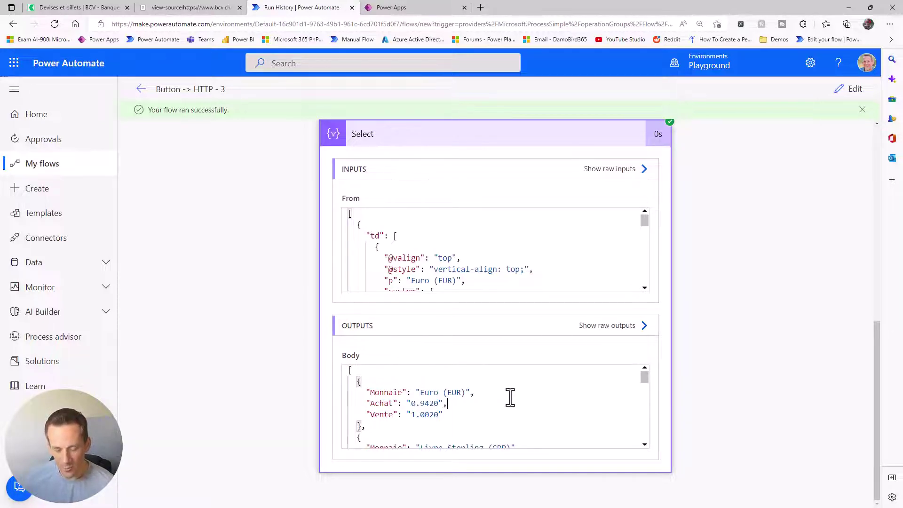
# Reopen the flow for editing, delete the manual trigger, and replace it with the PowerApps (V2) trigger.
pyautogui.click(849, 91)
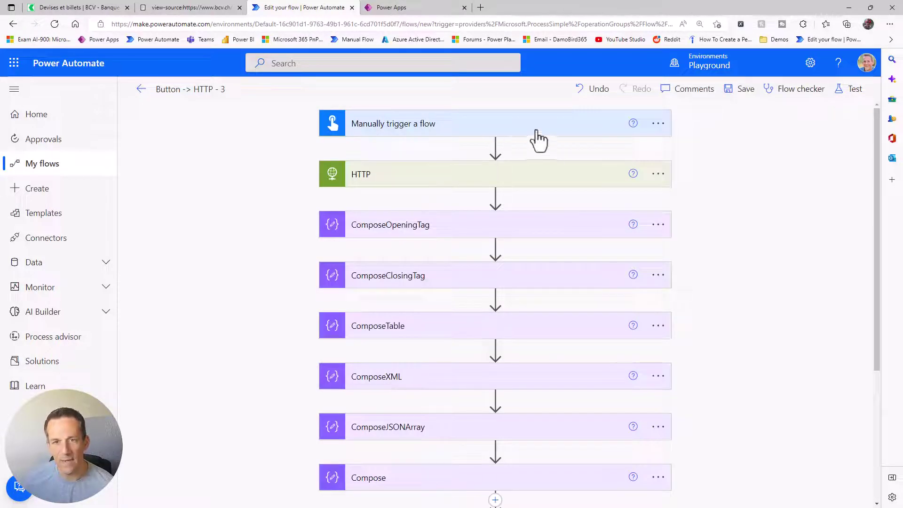
pyautogui.click(658, 125)
pyautogui.click(710, 289)
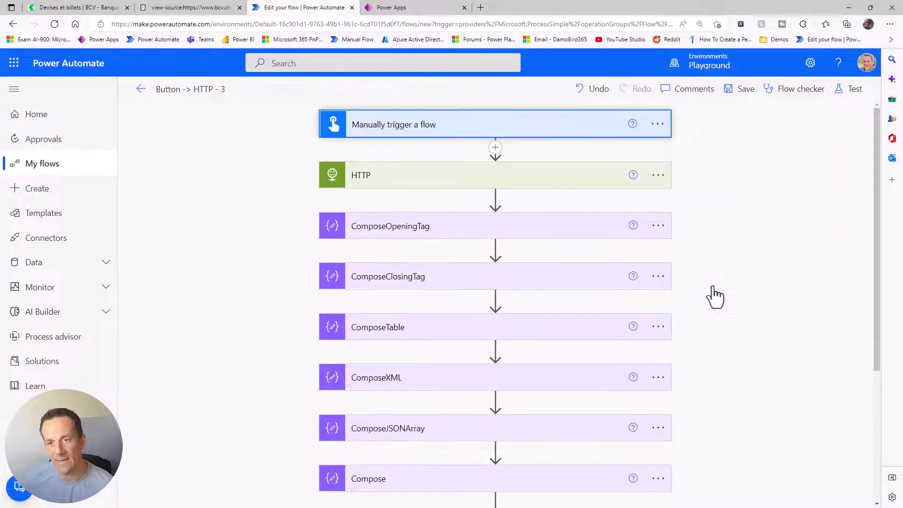
pyautogui.click(448, 310)
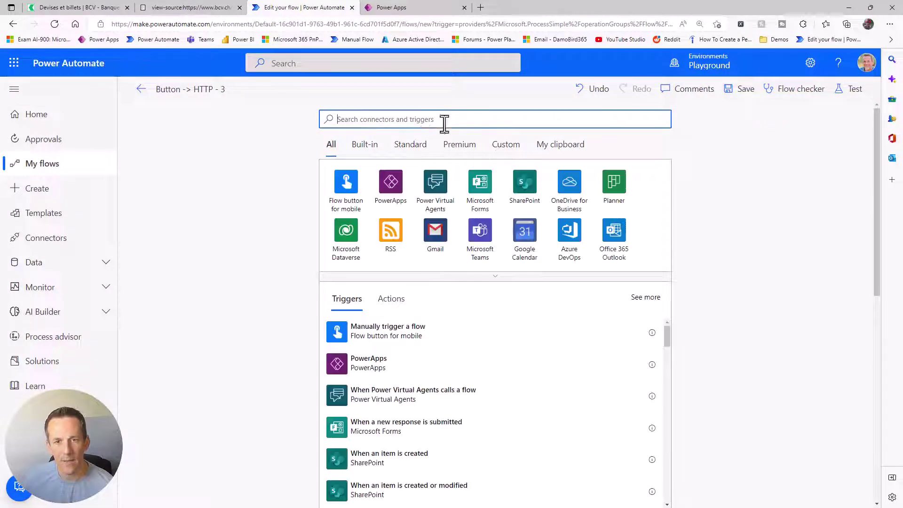
pyautogui.click(391, 185)
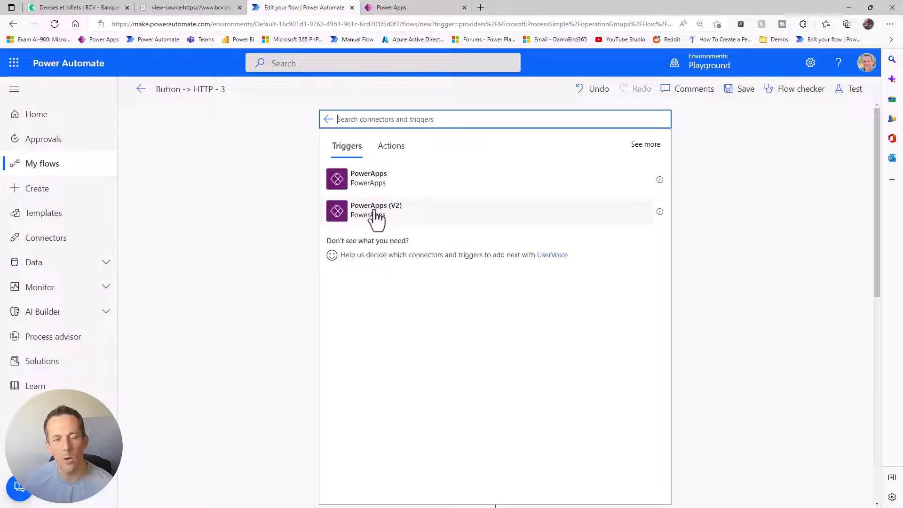
pyautogui.click(376, 210)
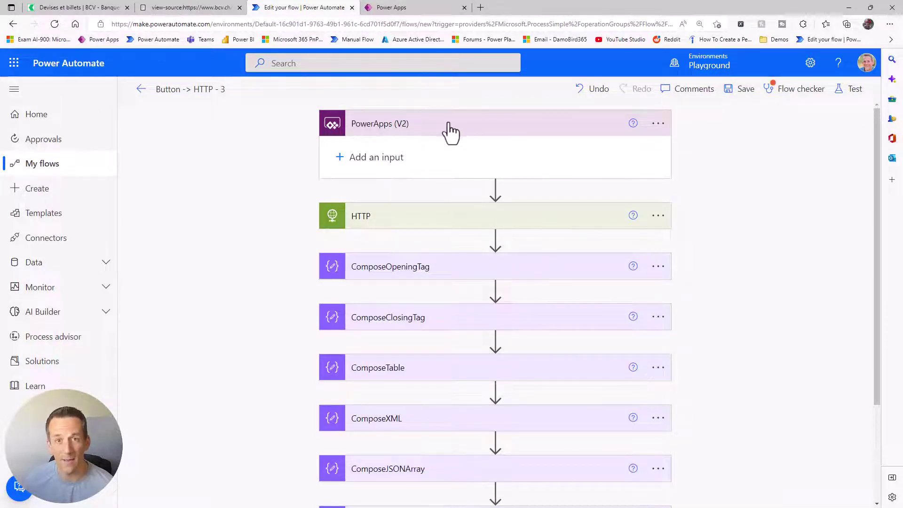
# Add the premium Request connector's Response action as a new step after Select at the end of the flow.
pyautogui.click(489, 134)
pyautogui.scroll(-3, 526, 245)
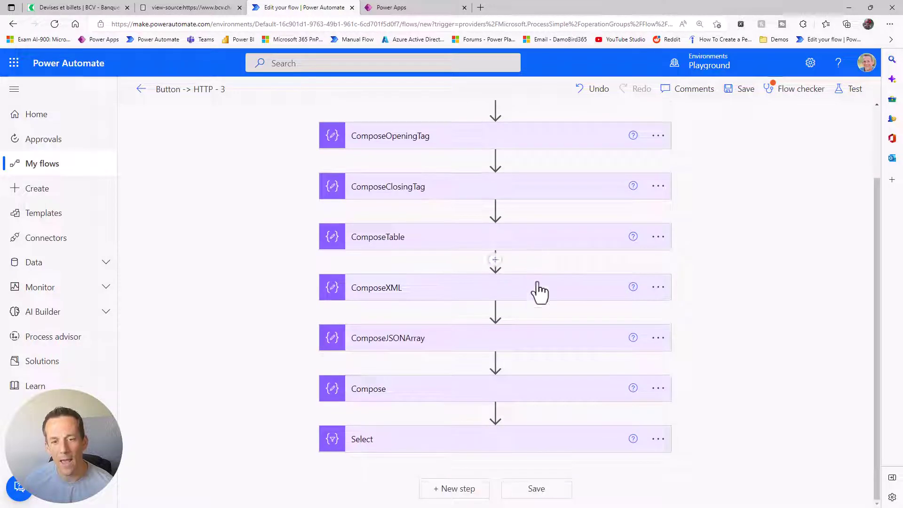
pyautogui.click(454, 492)
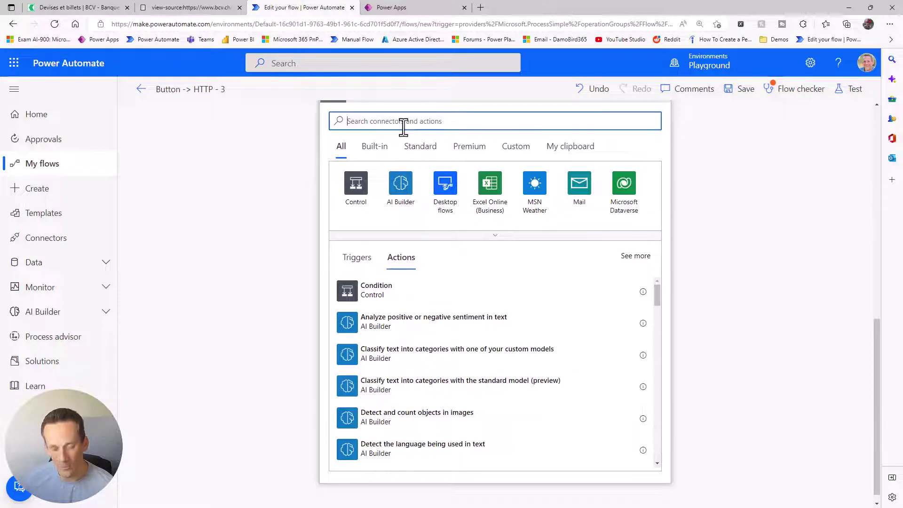
pyautogui.write('respond')
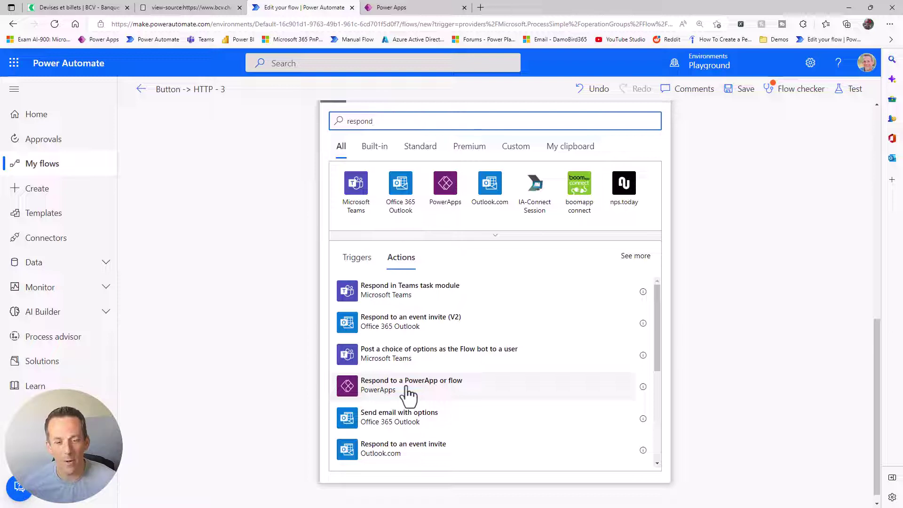
pyautogui.moveTo(399, 121); pyautogui.dragTo(335, 121)
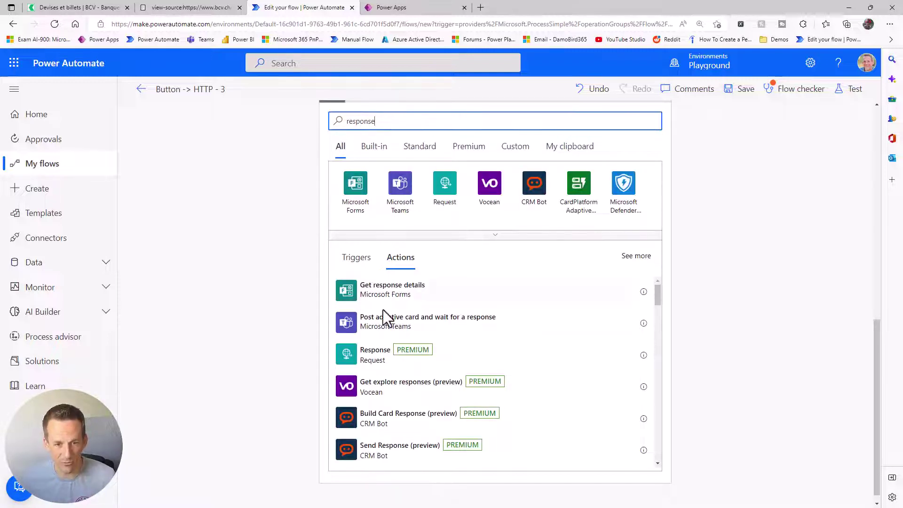
pyautogui.click(383, 360)
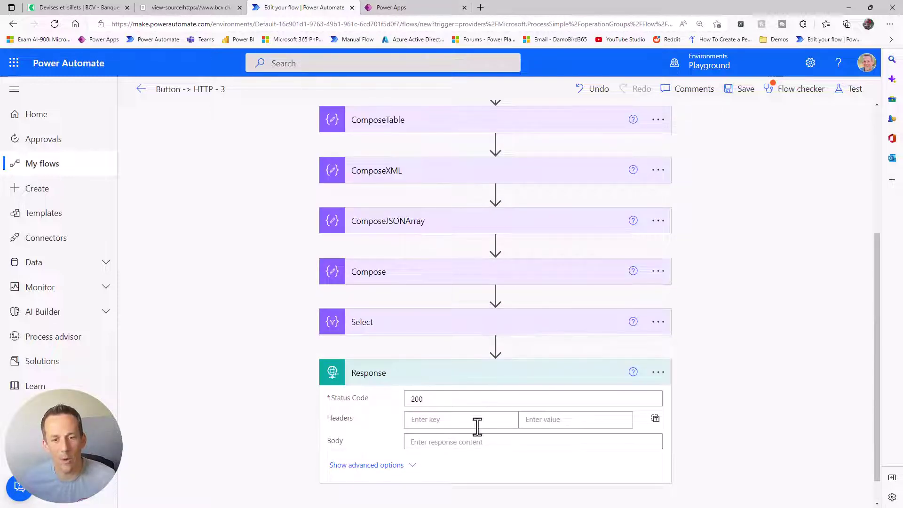
# Set the Response action's Body to the Select action's Output and show its advanced options.
pyautogui.click(440, 442)
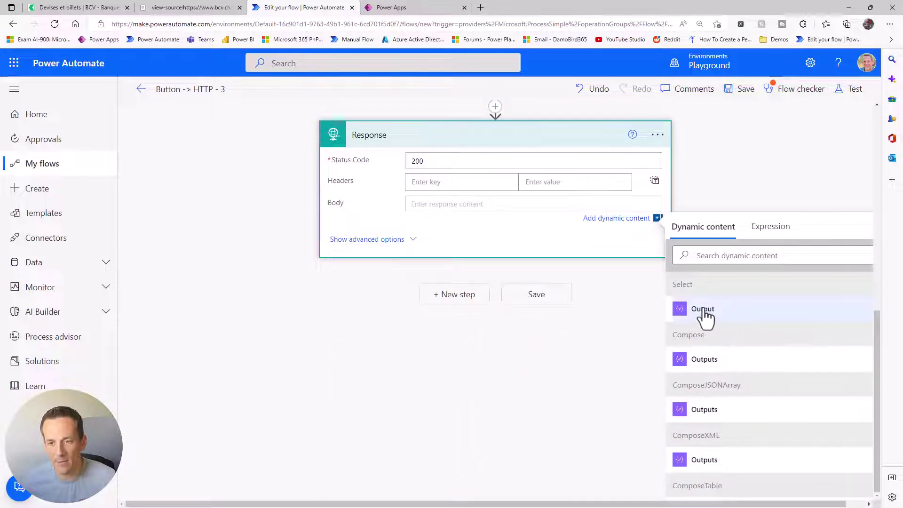
pyautogui.click(703, 309)
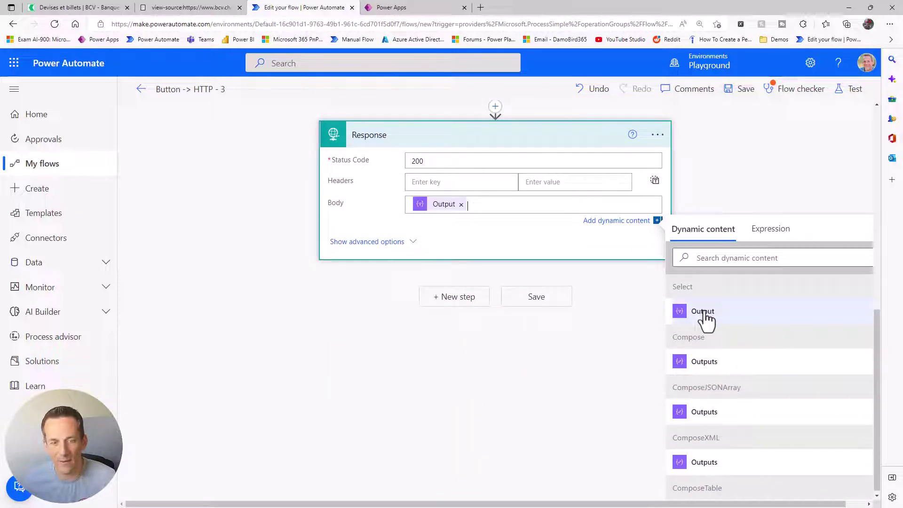
pyautogui.click(382, 240)
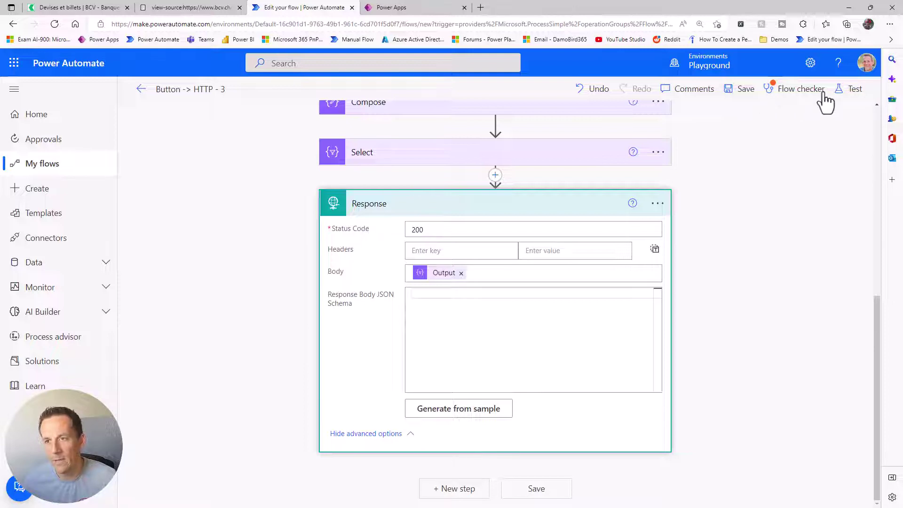
# Save the flow and run a test of it.
pyautogui.click(847, 90)
pyautogui.click(728, 491)
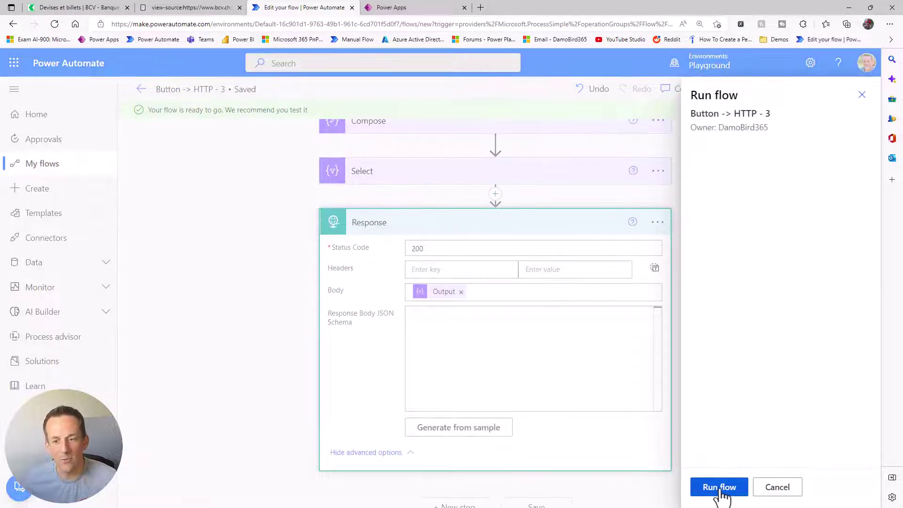
pyautogui.click(720, 488)
pyautogui.click(720, 488)
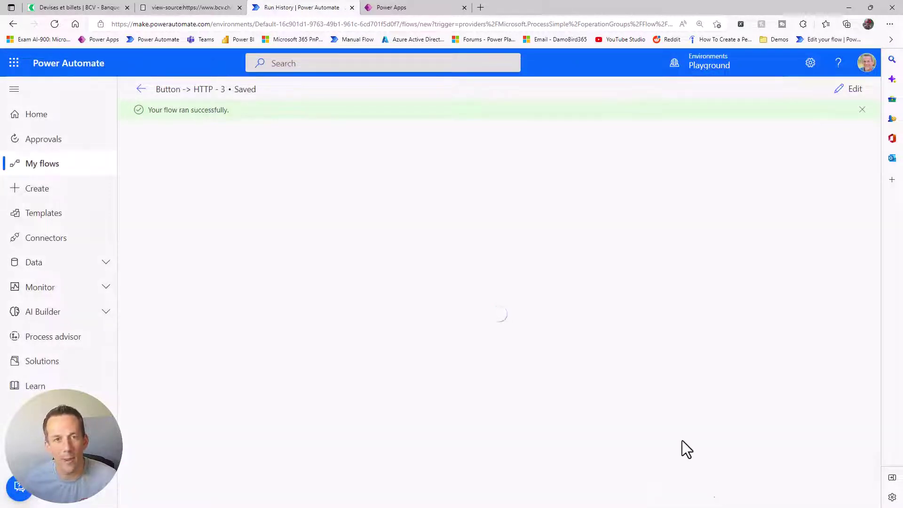
# Open the Select action in the test run and copy the whole body of its outputs.
pyautogui.scroll(-3, 385, 415)
pyautogui.click(384, 414)
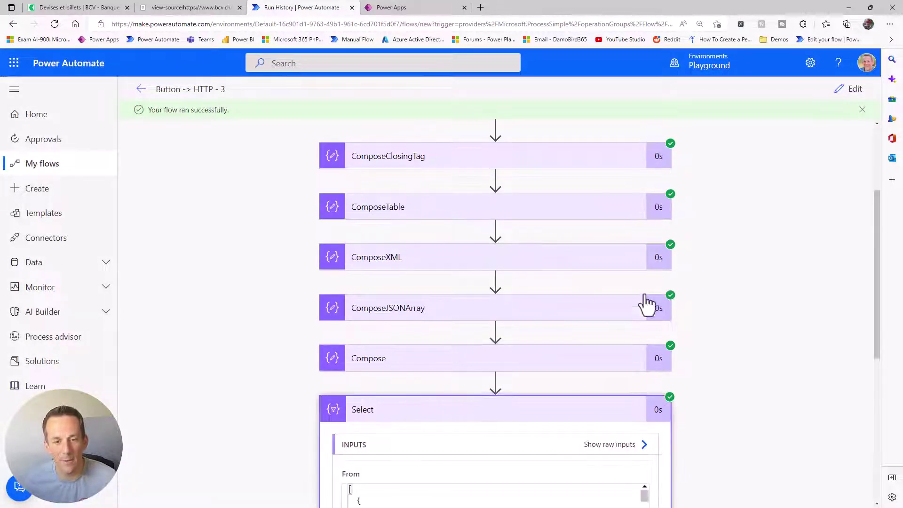
pyautogui.scroll(-5, 498, 373)
pyautogui.click(354, 359)
pyautogui.hotkey('ctrl', 'a')
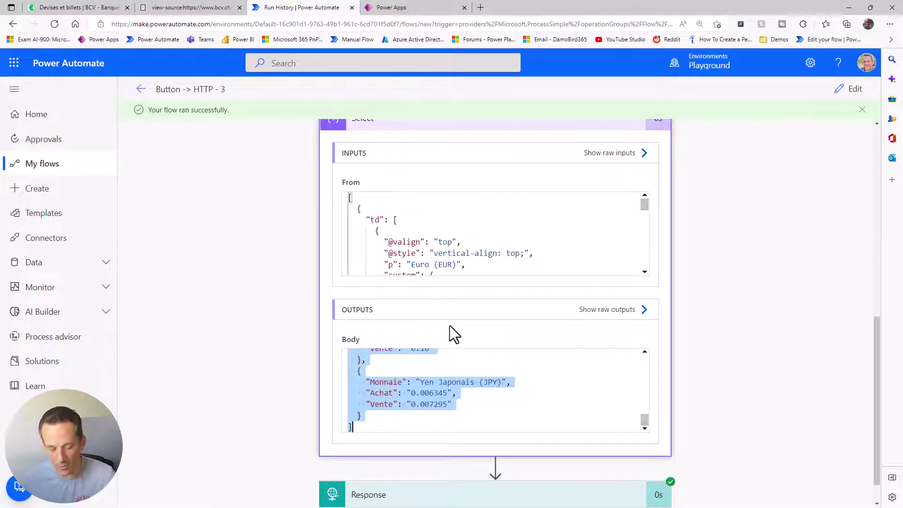
# Reopen the flow for editing, generate the Response Body JSON Schema from the copied Select output as sample, and save the flow.
pyautogui.click(847, 91)
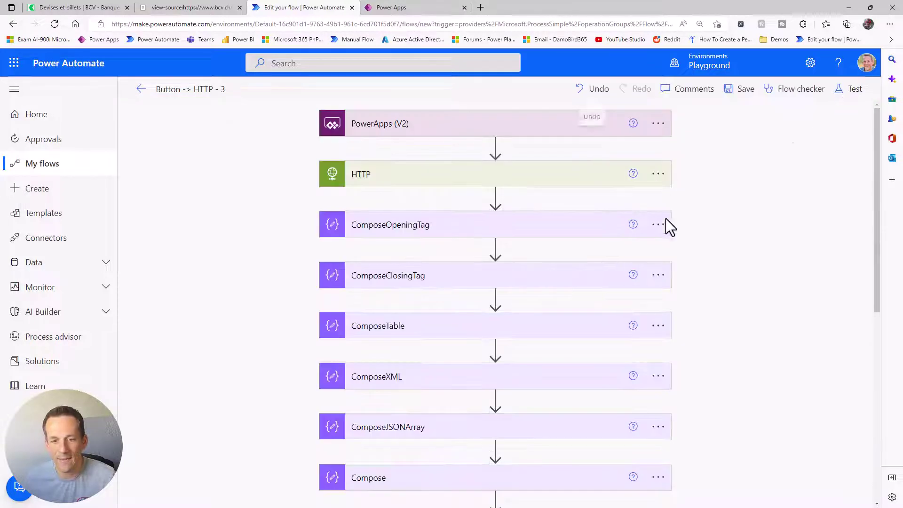
pyautogui.scroll(-6, 643, 327)
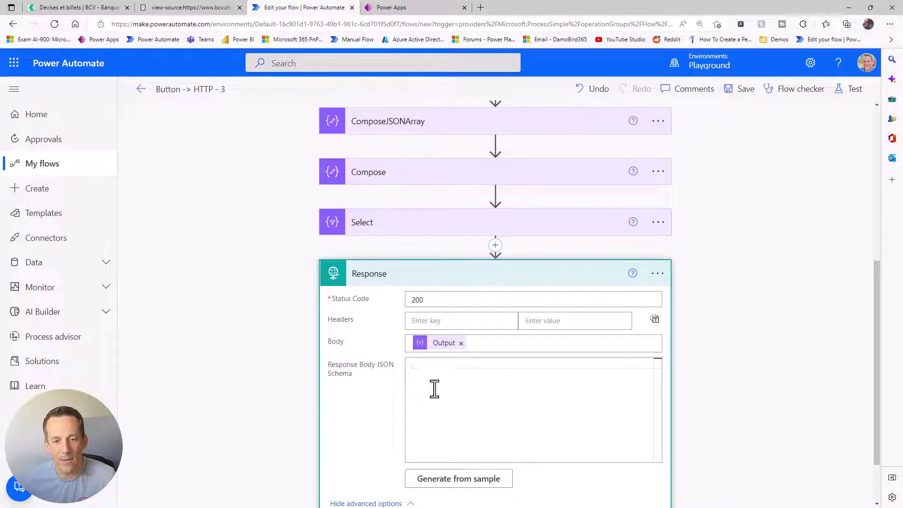
pyautogui.click(450, 480)
pyautogui.hotkey('ctrl', 'v')
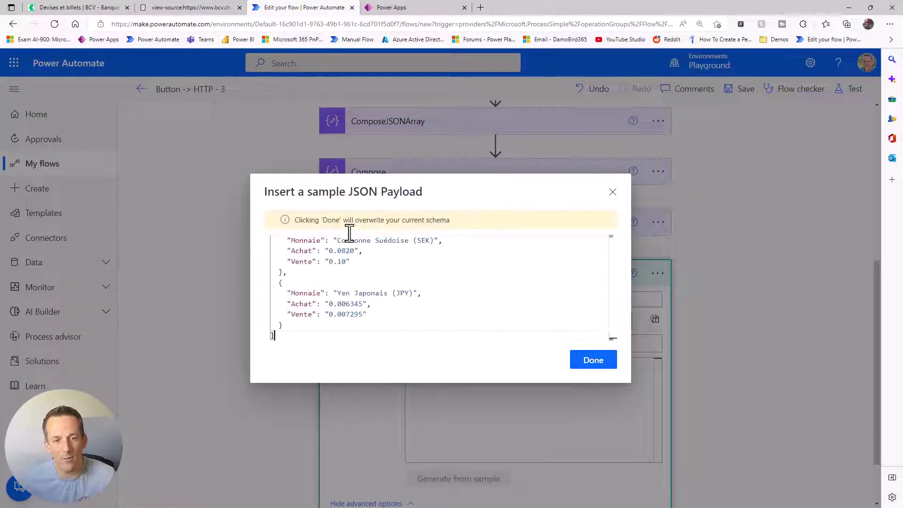
pyautogui.click(592, 361)
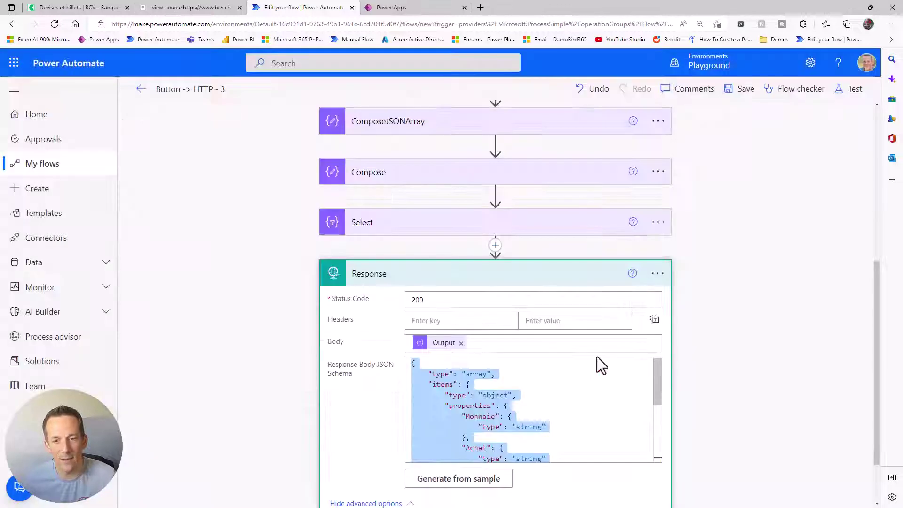
pyautogui.scroll(-2, 699, 357)
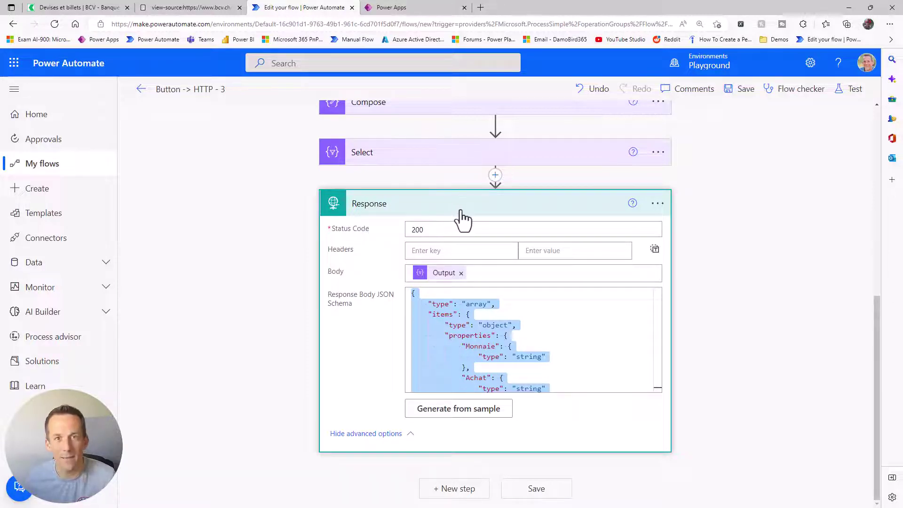
pyautogui.click(745, 90)
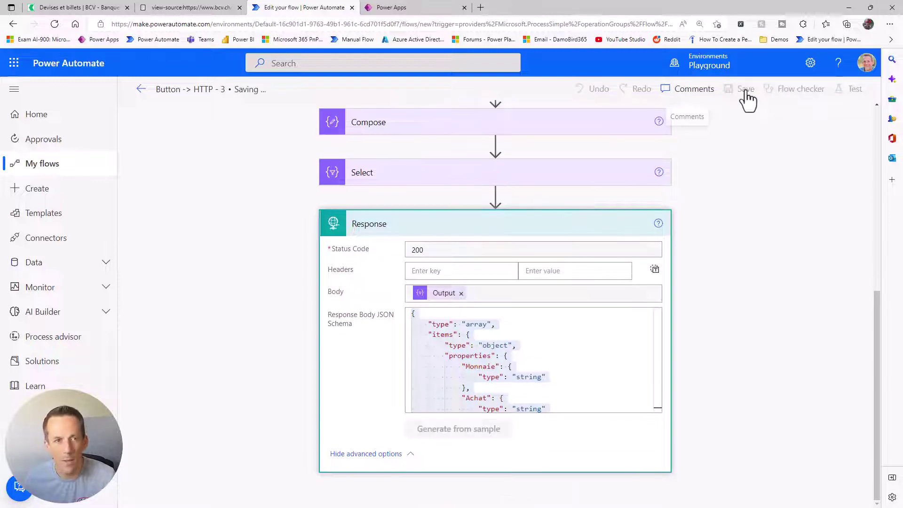
# Rename the flow as SolutionScrapeDataFromWeb and save it.
pyautogui.click(226, 90)
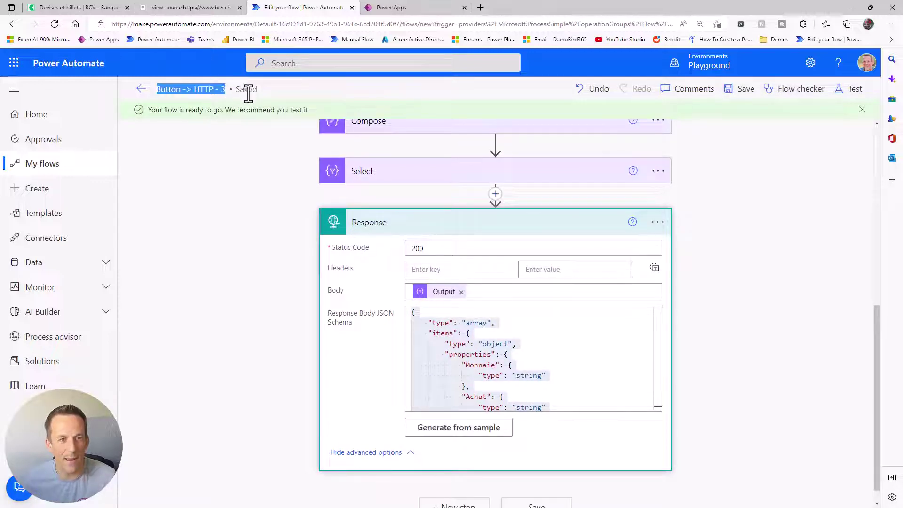
pyautogui.write('Solution')
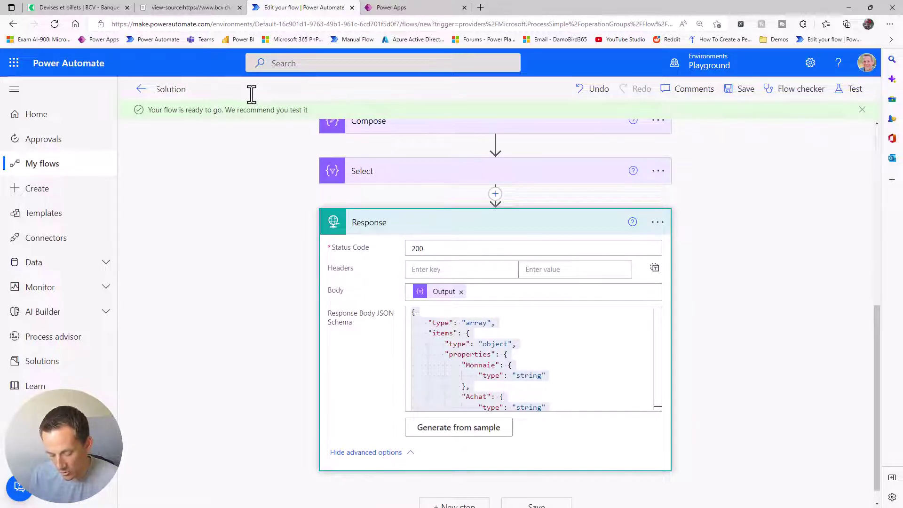
pyautogui.write('ScrapeDa')
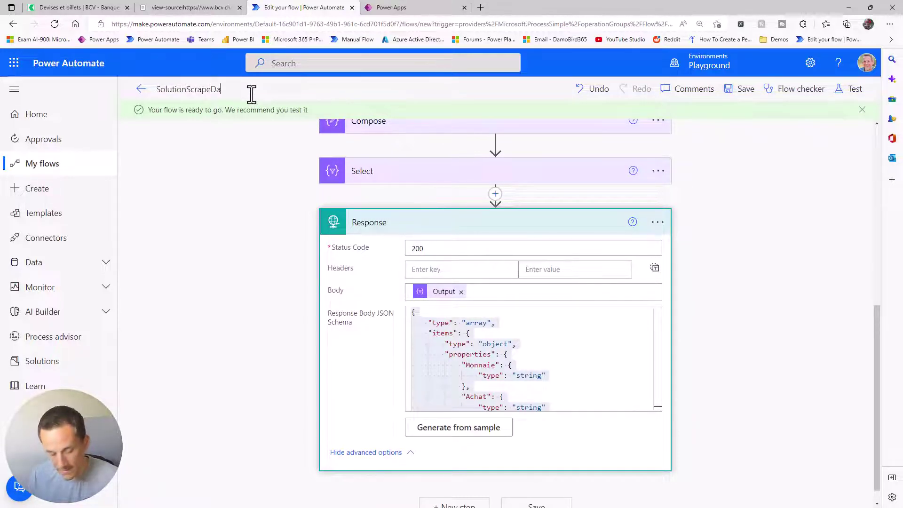
pyautogui.write('tafrom')
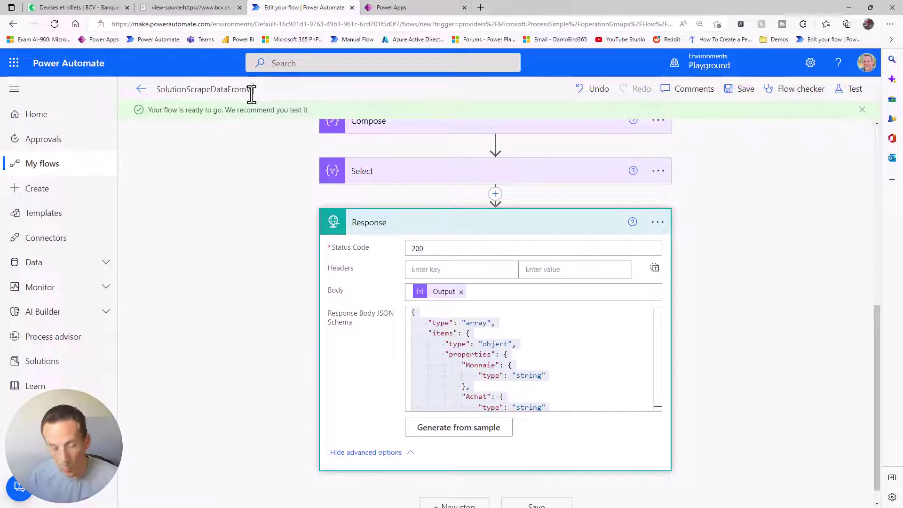
pyautogui.write('Web')
pyautogui.click(730, 90)
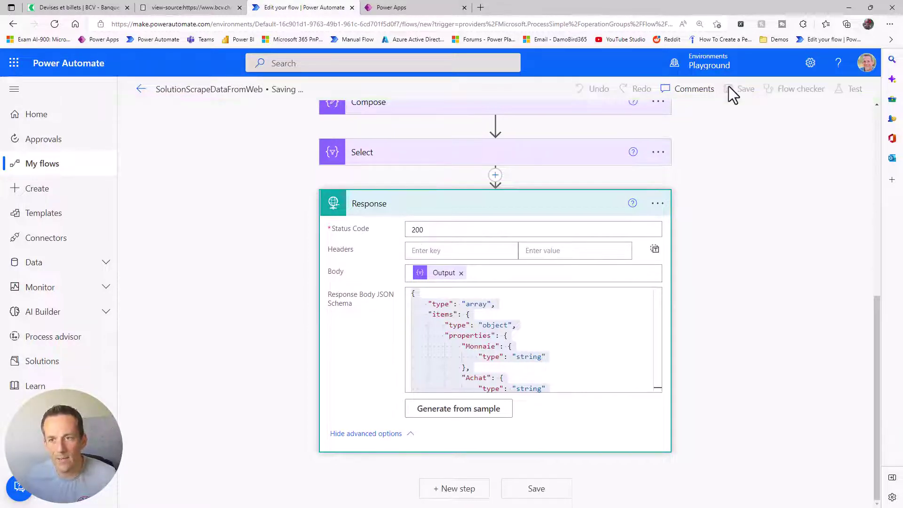
# Switch to the Scrape Data app in Power Apps, insert a button and move it to Screen1's lower-right corner, at about X 1167, Y 699.
pyautogui.click(415, 10)
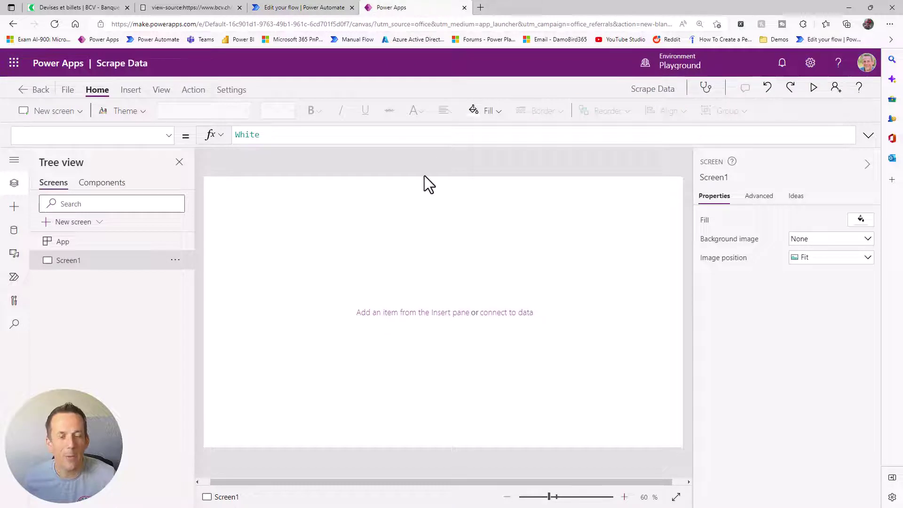
pyautogui.click(129, 89)
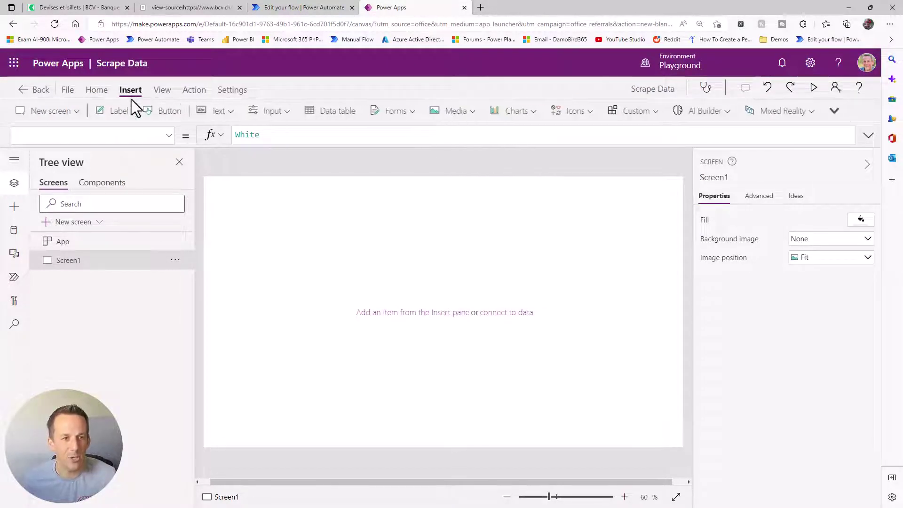
pyautogui.click(163, 111)
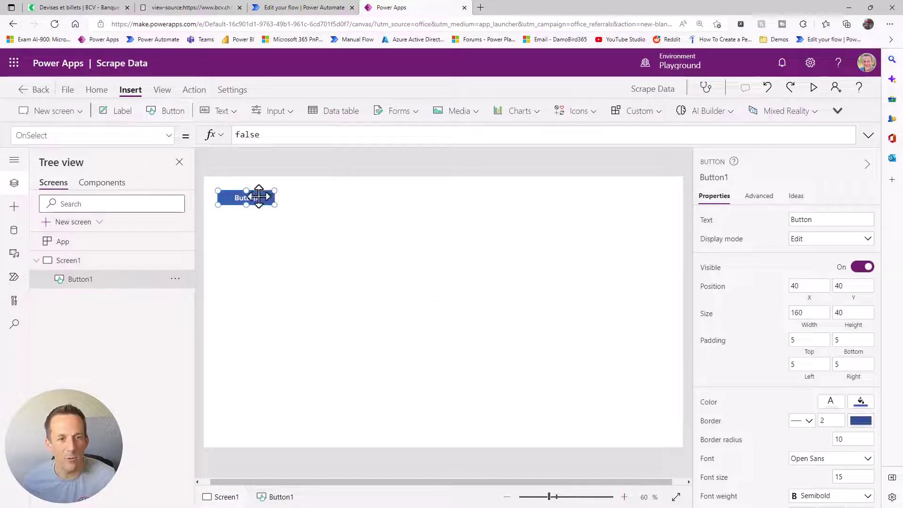
pyautogui.moveTo(260, 198); pyautogui.dragTo(655, 430)
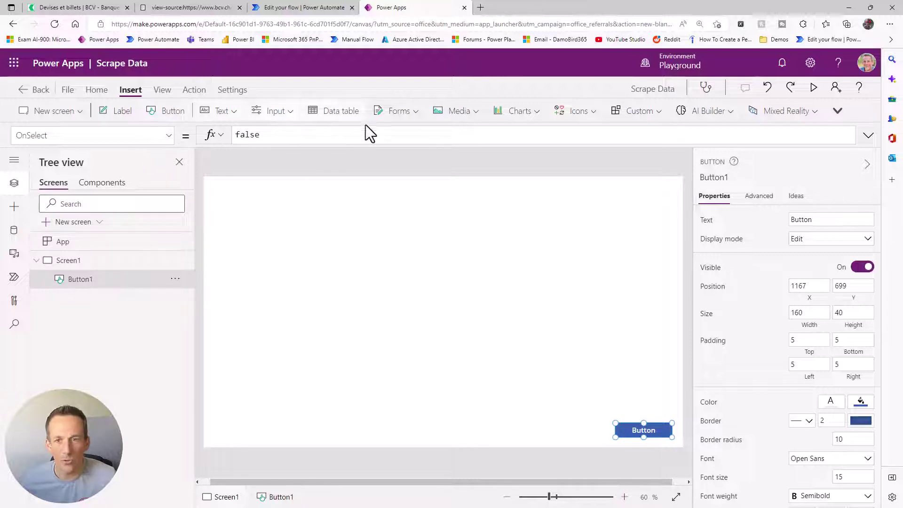
# Insert a vertical gallery on Screen1.
pyautogui.click(838, 112)
pyautogui.click(771, 135)
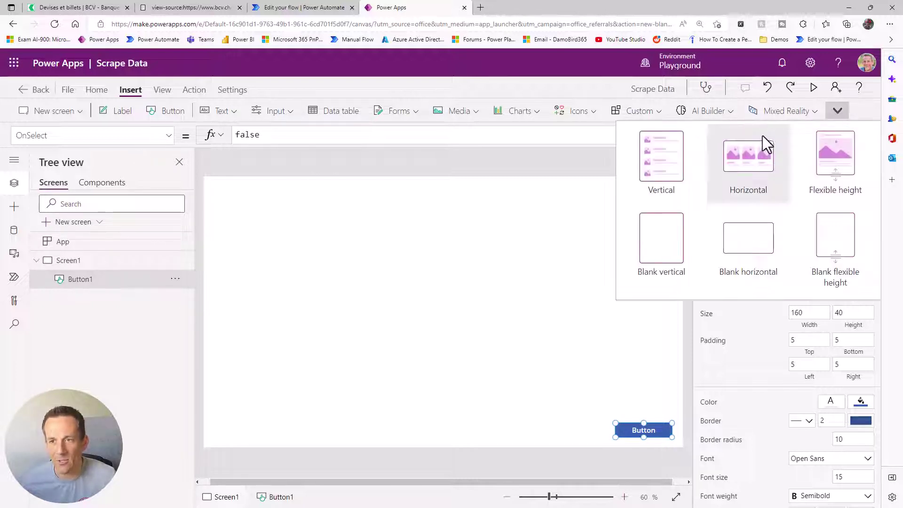
pyautogui.click(672, 160)
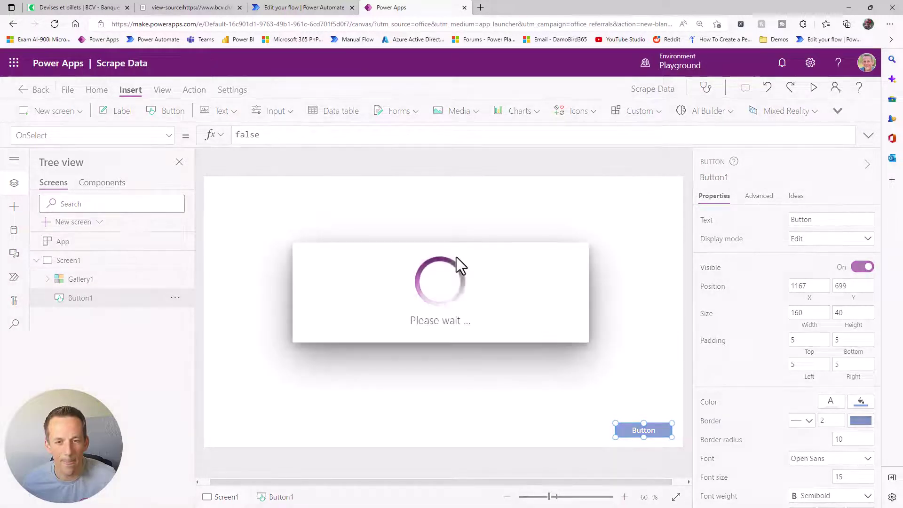
# Select the button and add the SolutionScrapeDataFromWeb flow to the app.
pyautogui.click(645, 430)
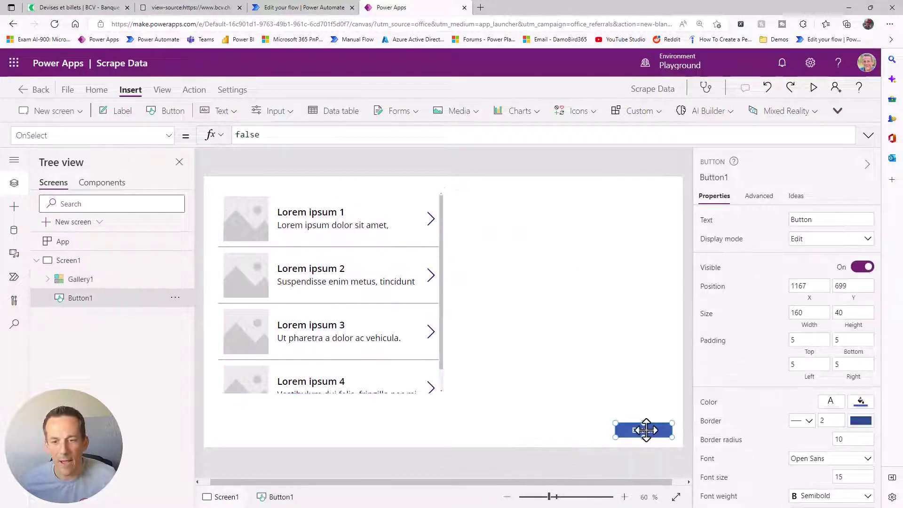
pyautogui.click(15, 278)
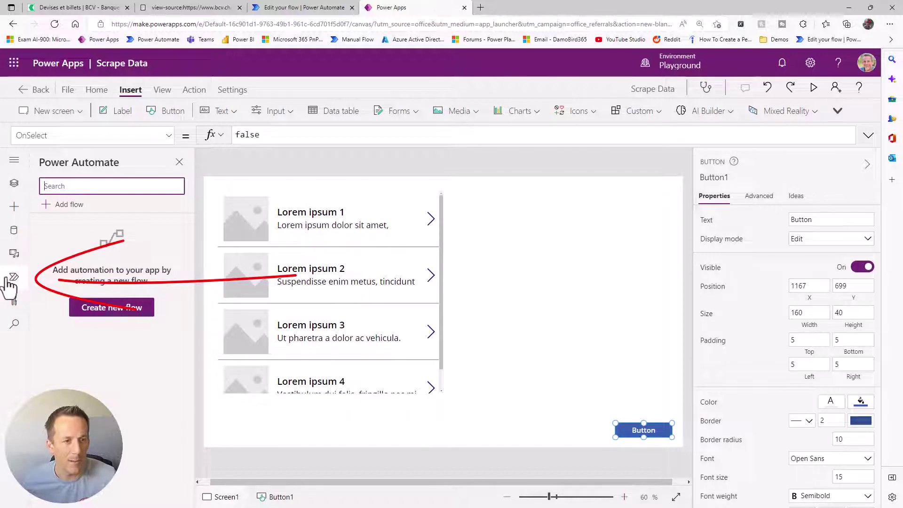
pyautogui.click(69, 205)
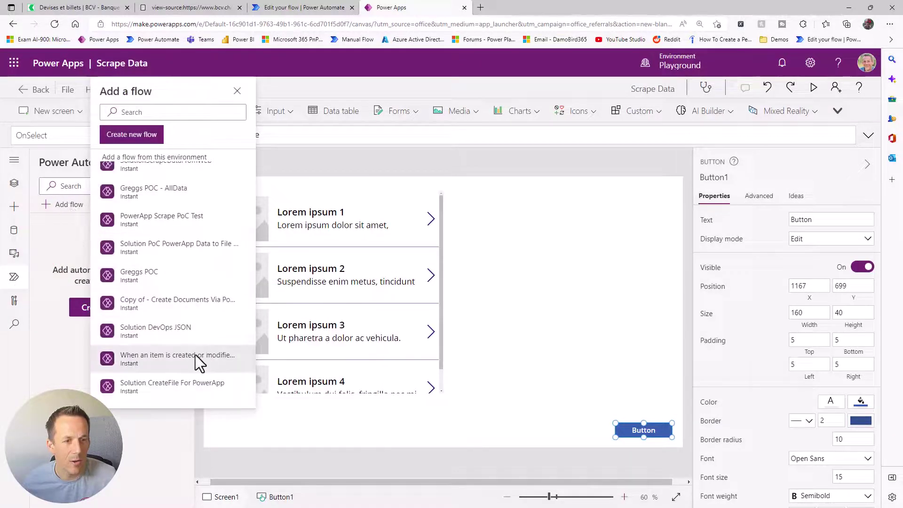
pyautogui.scroll(3, 181, 362)
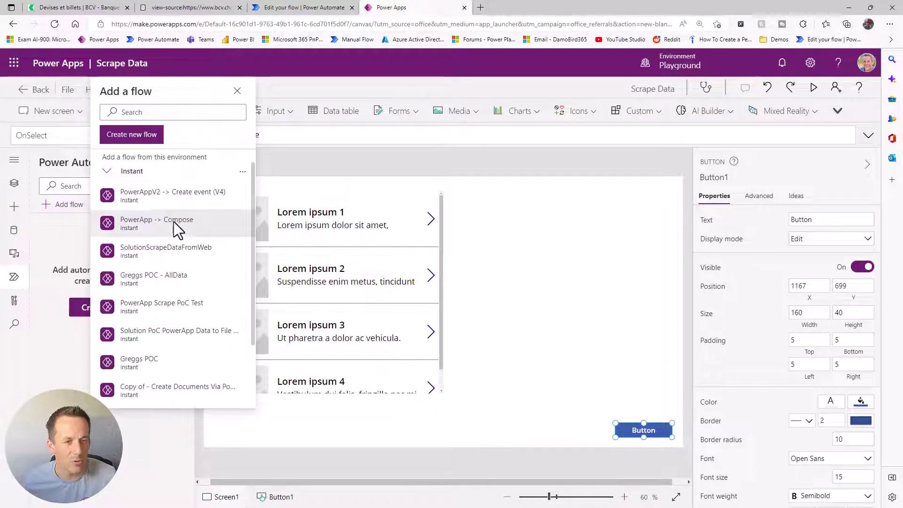
pyautogui.click(177, 253)
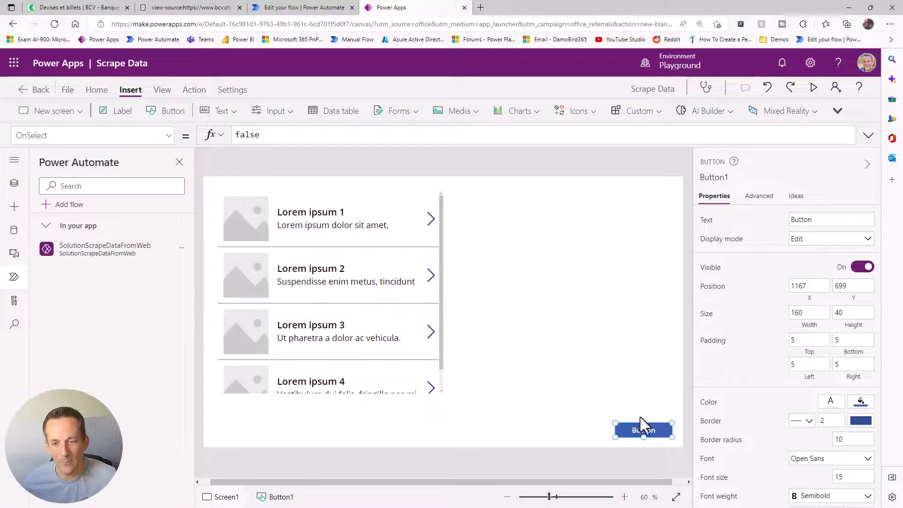
# Set the button's OnSelect formula to SolutionScrapeDataFromWeb.Run().
pyautogui.doubleClick(284, 135)
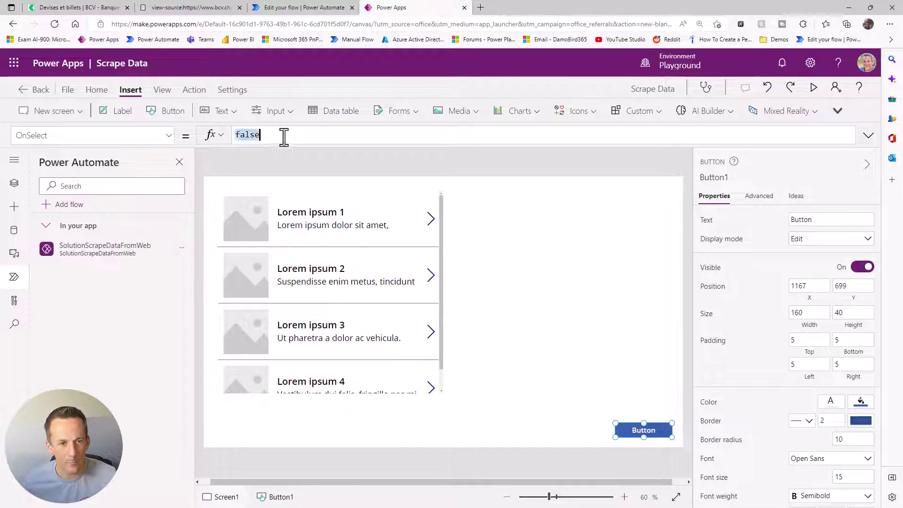
pyautogui.write('Solt')
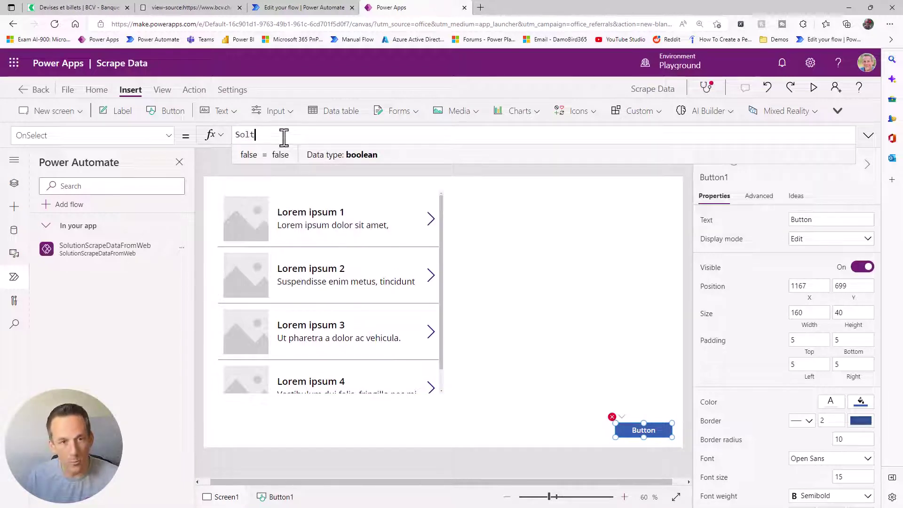
pyautogui.press('BackSpace')
pyautogui.write('ut')
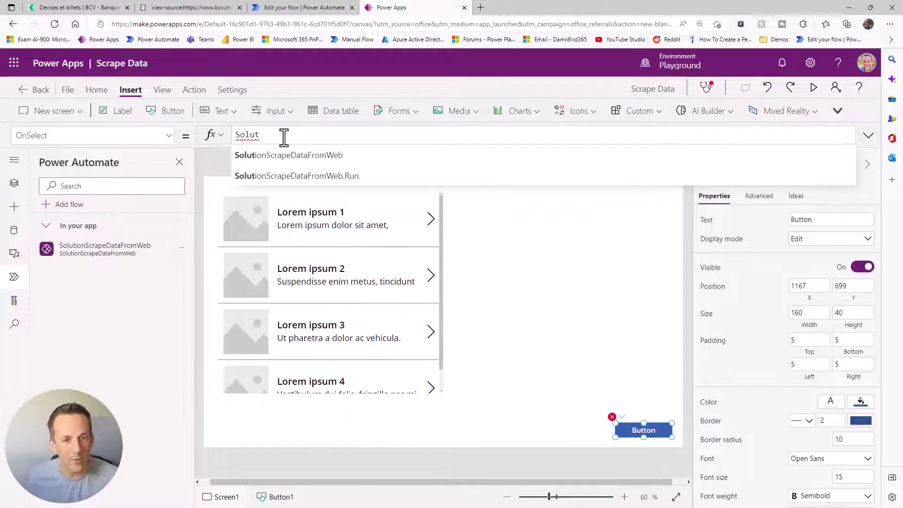
pyautogui.click(313, 175)
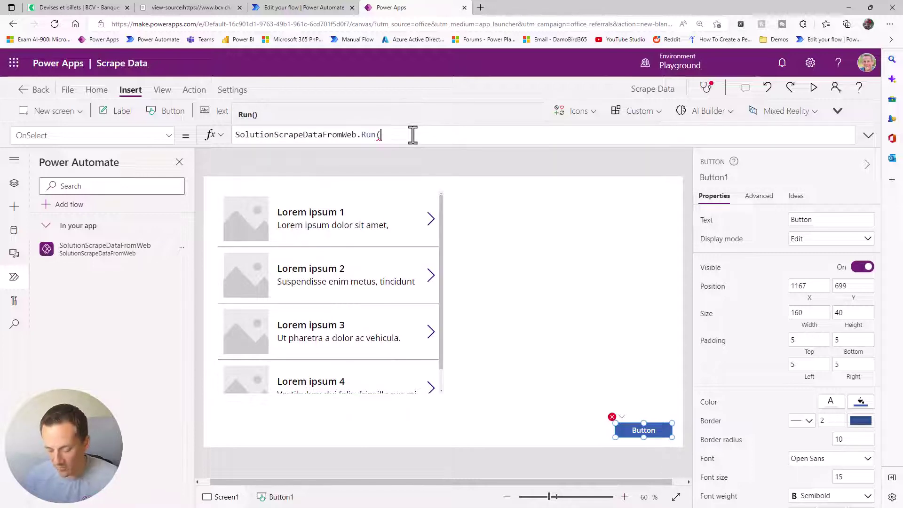
pyautogui.write(')')
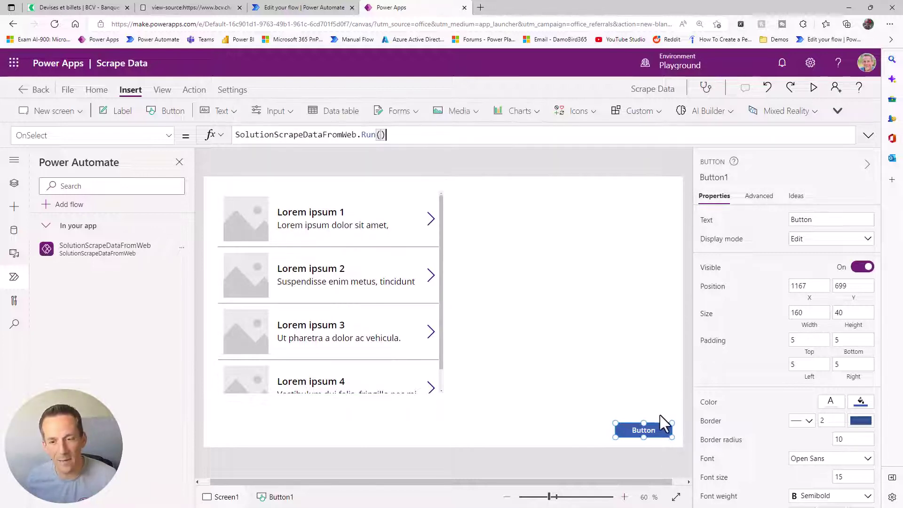
# Wrap the button's flow call in a ClearCollect so OnSelect reads ClearCollect(colScrapedData,SolutionScrapeDataFromWeb.Run()).
pyautogui.click(235, 135)
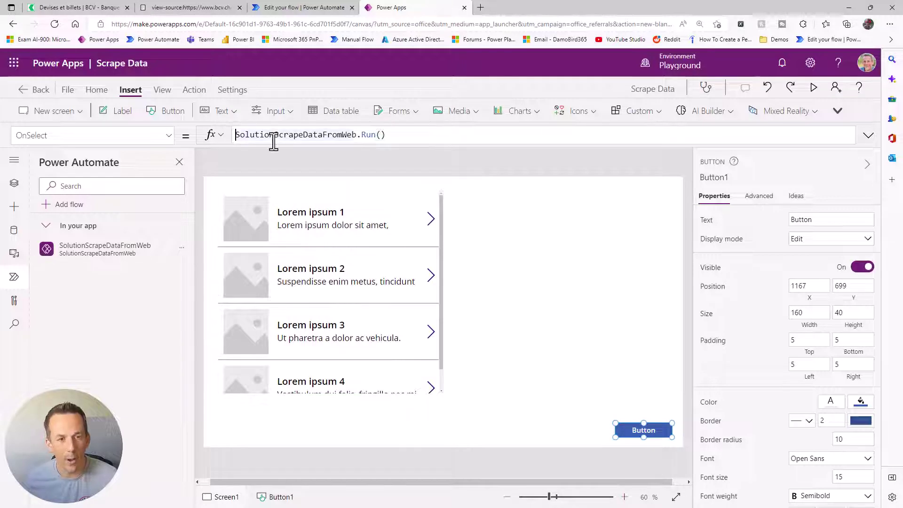
pyautogui.write('Clear')
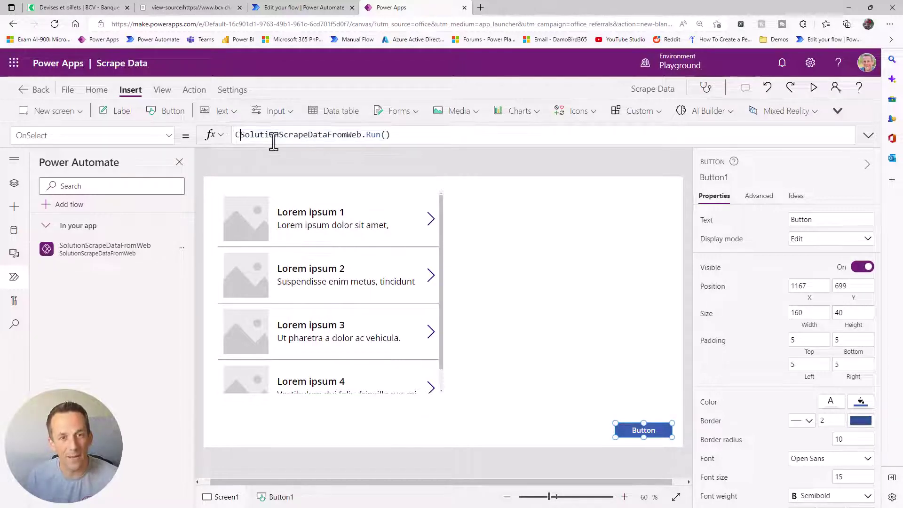
pyautogui.write('Collect(')
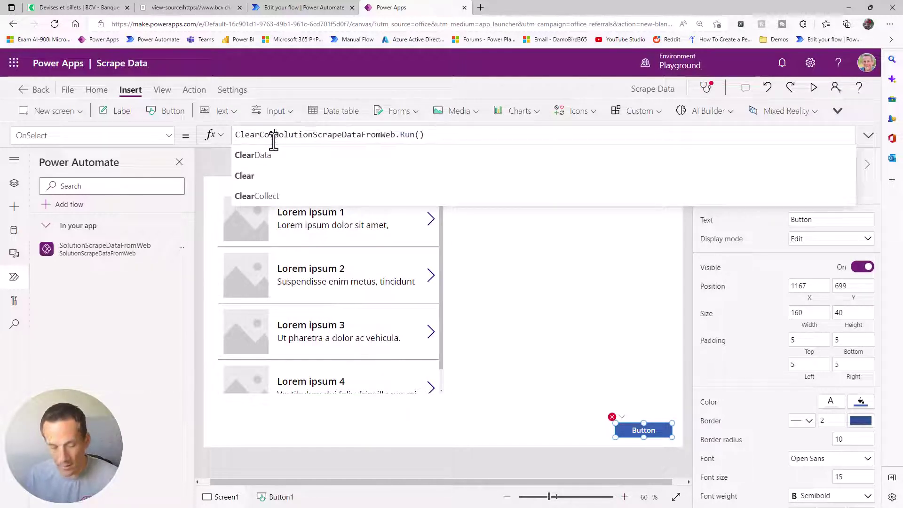
pyautogui.write('col')
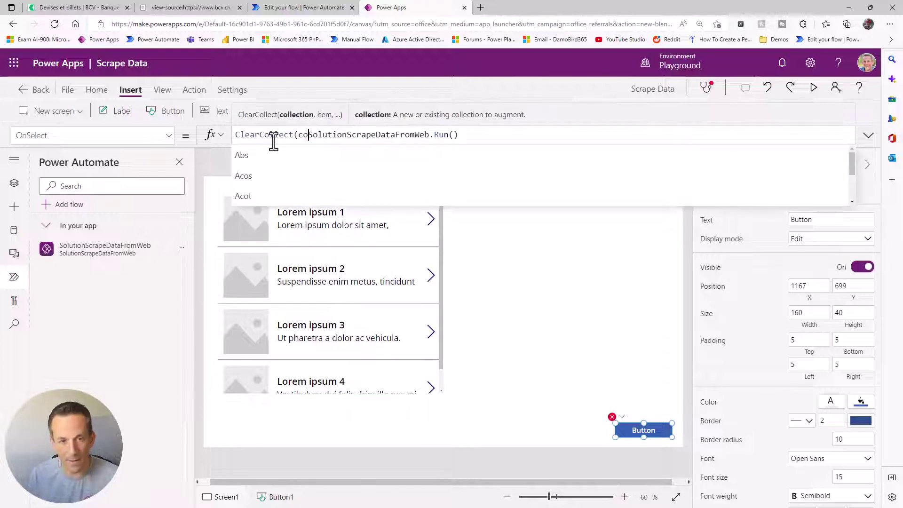
pyautogui.write('Scr')
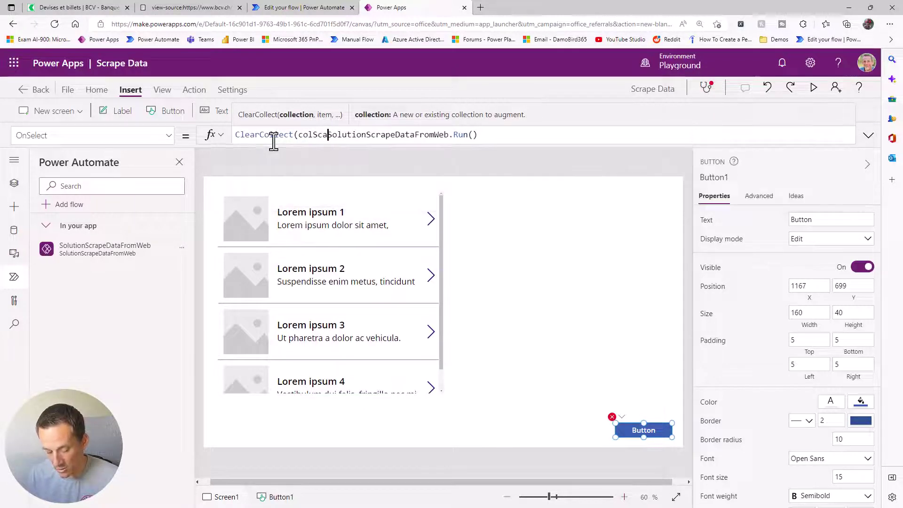
pyautogui.write('appedData')
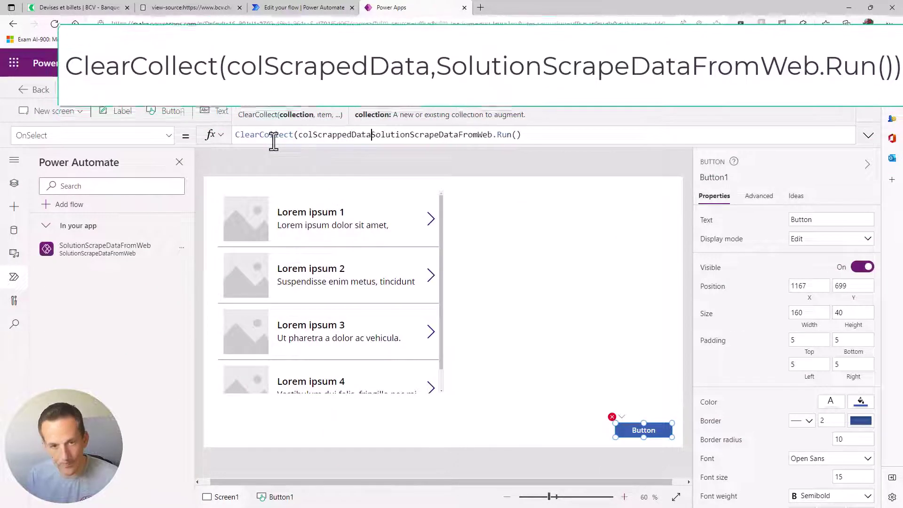
pyautogui.write(')')
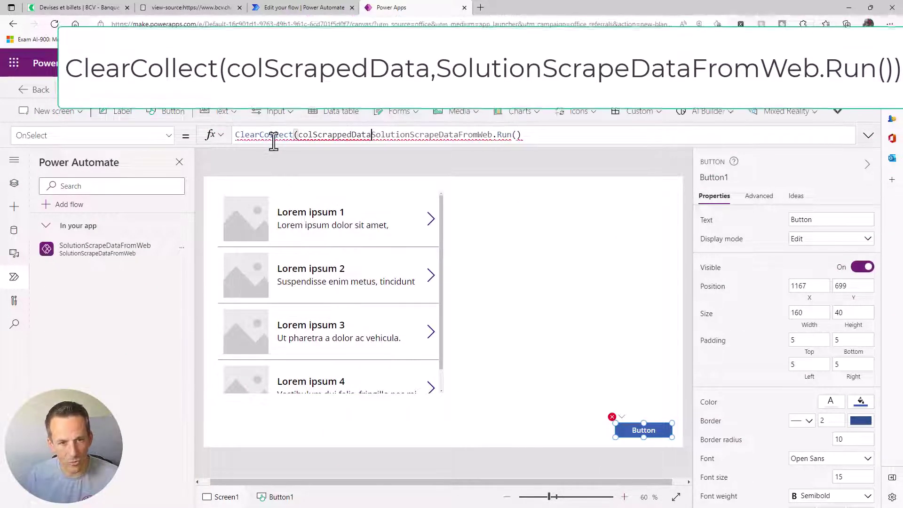
pyautogui.press('BackSpace')
pyautogui.write(',')
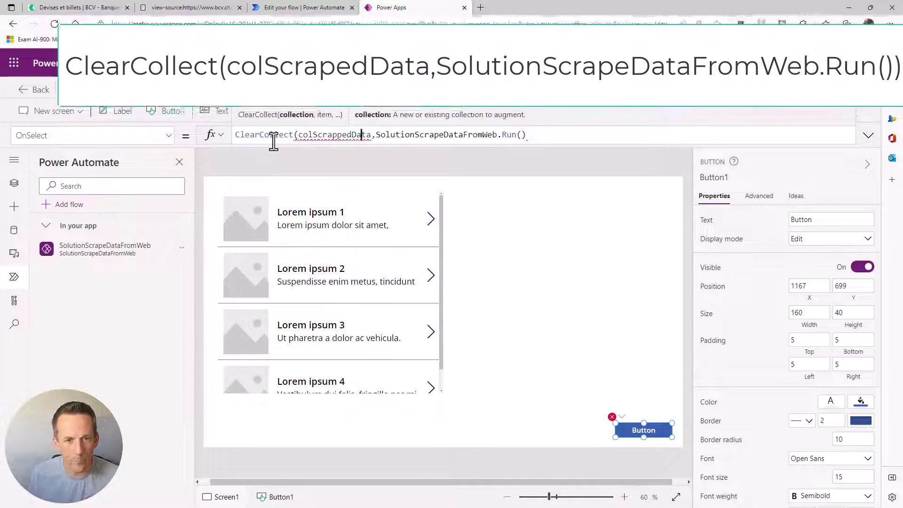
pyautogui.press('Left')
pyautogui.press('Left')
pyautogui.press('Left')
pyautogui.press('Left')
pyautogui.press('Left')
pyautogui.press('Left')
pyautogui.press('BackSpace')
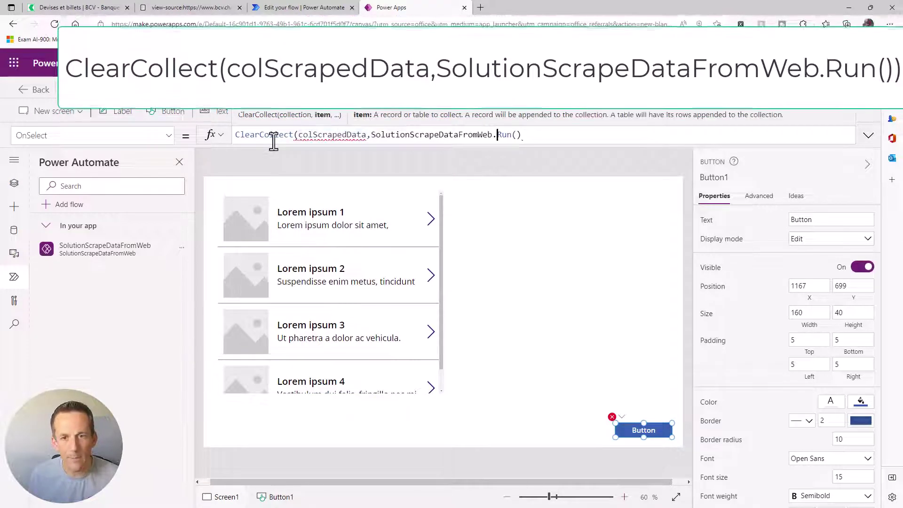
pyautogui.press('End')
pyautogui.write(')')
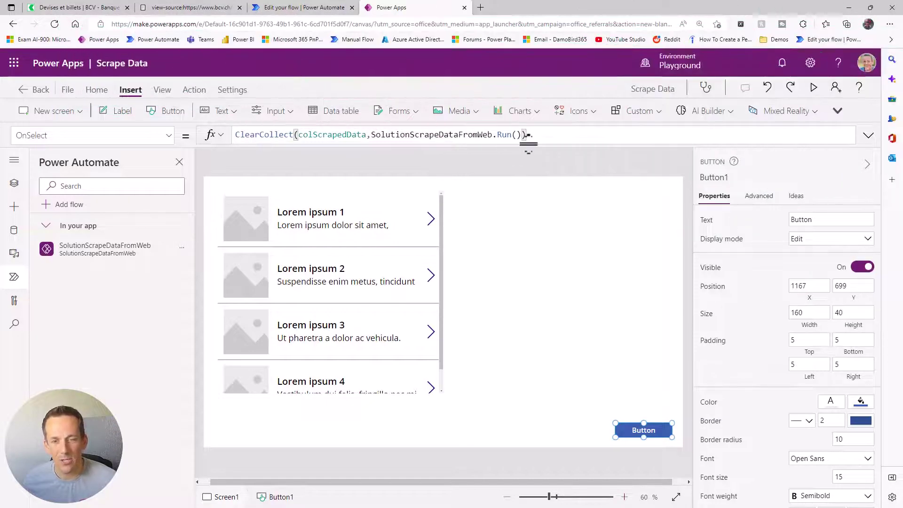
# Set the gallery's Items to colScrapedData and run the app in preview to fill the gallery from the button.
pyautogui.click(443, 280)
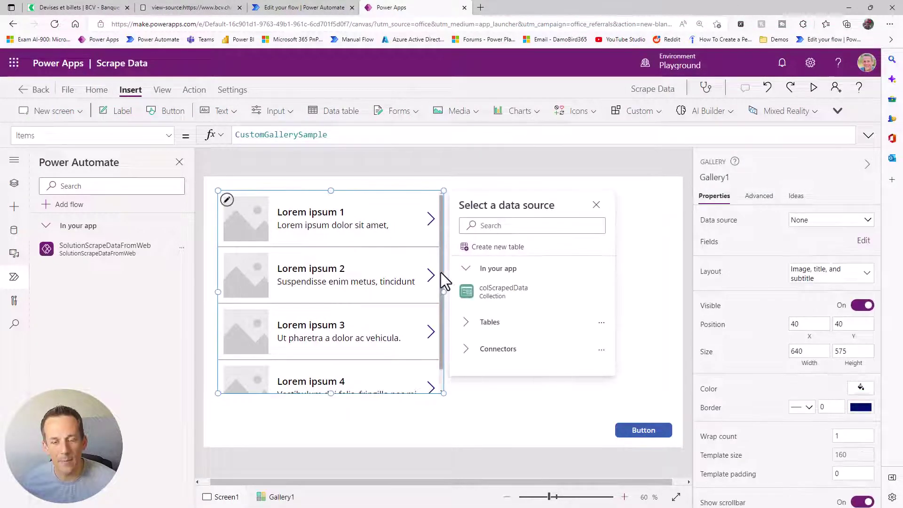
pyautogui.moveTo(345, 139); pyautogui.dragTo(221, 141)
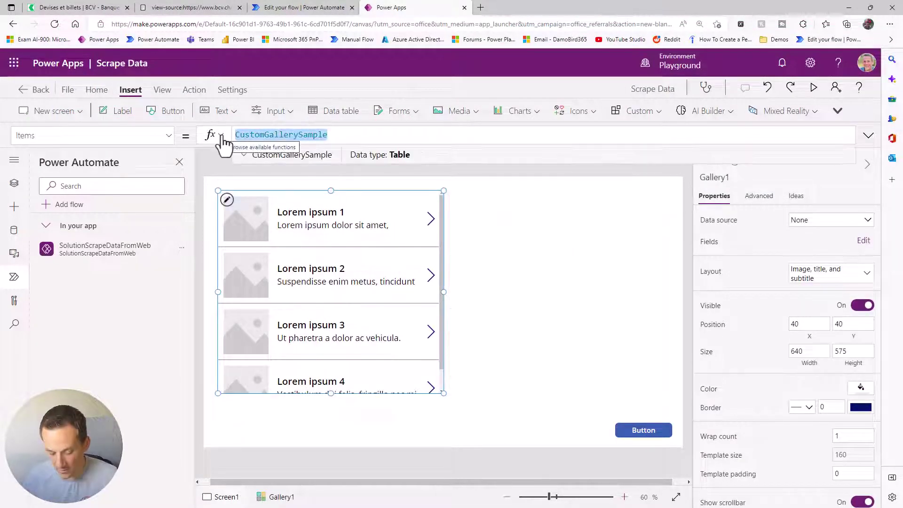
pyautogui.write('col')
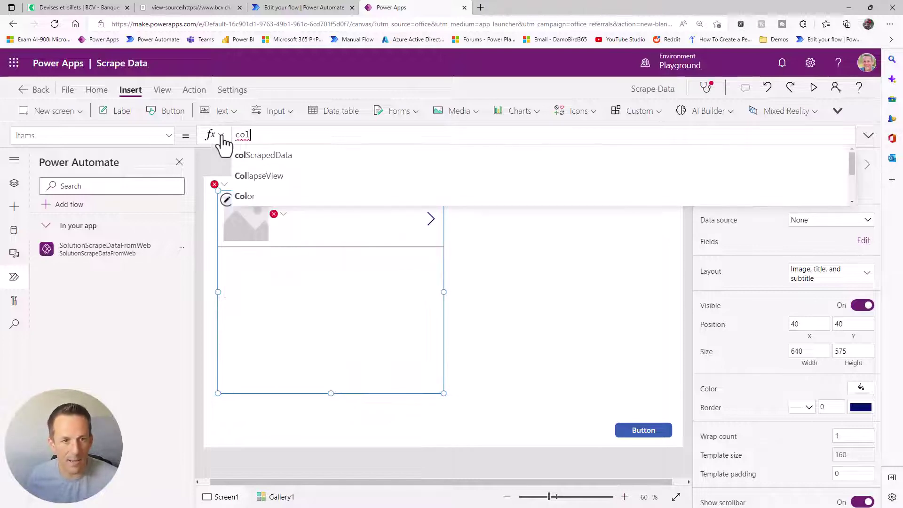
pyautogui.click(279, 155)
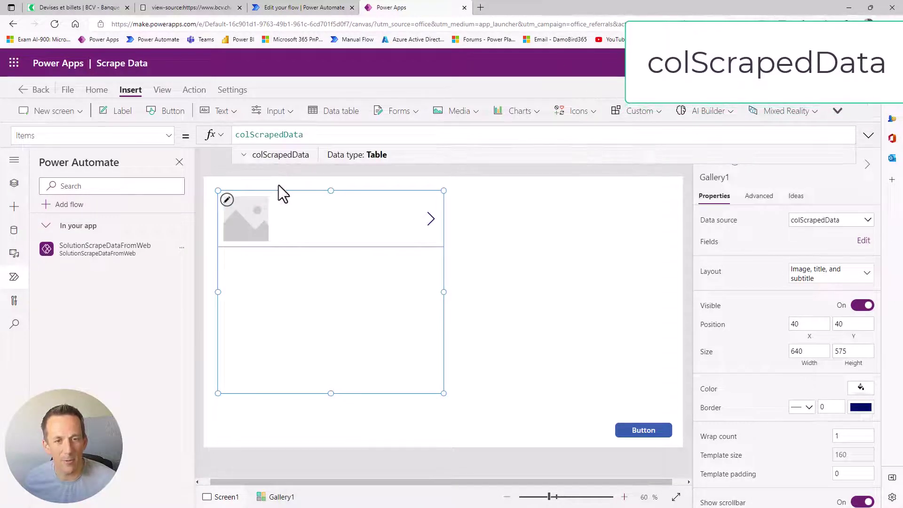
pyautogui.press('F5')
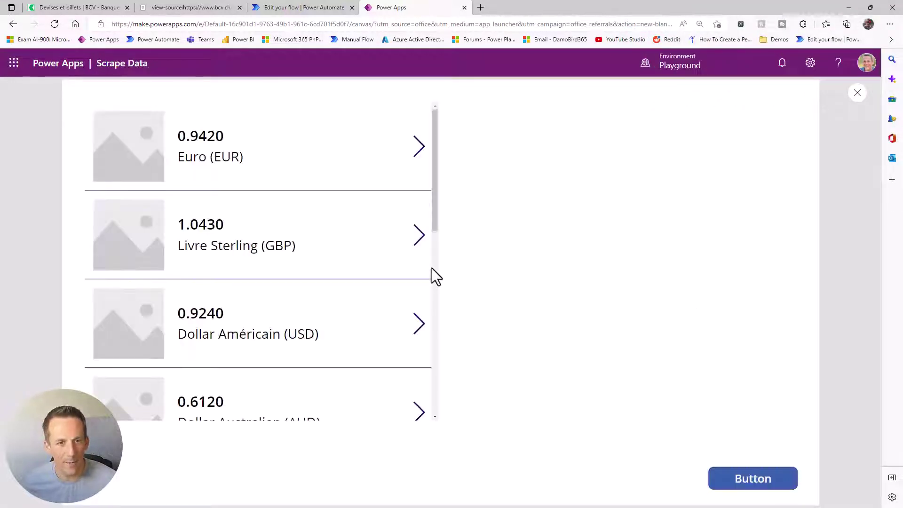
pyautogui.click(857, 94)
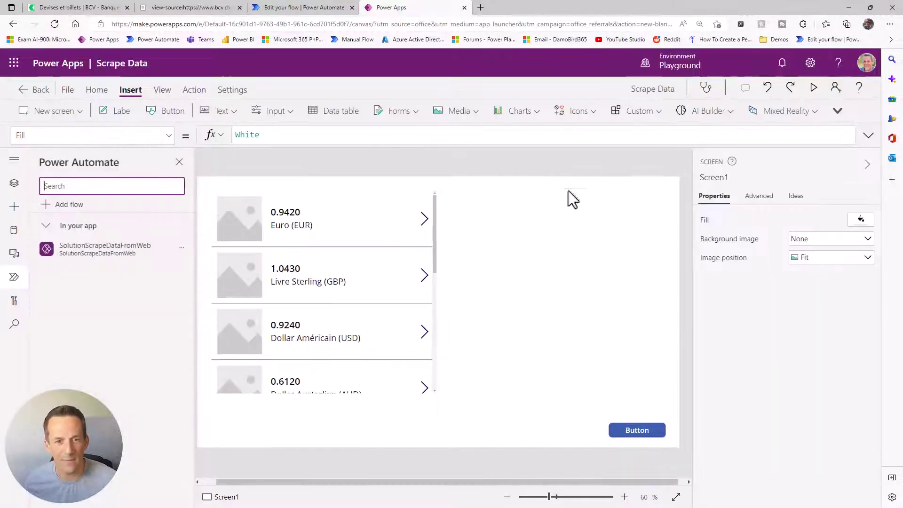
# Duplicate the gallery's Achat label and place the copy beside it at about X 299, Y 40, about 303 wide and 44 high.
pyautogui.click(289, 216)
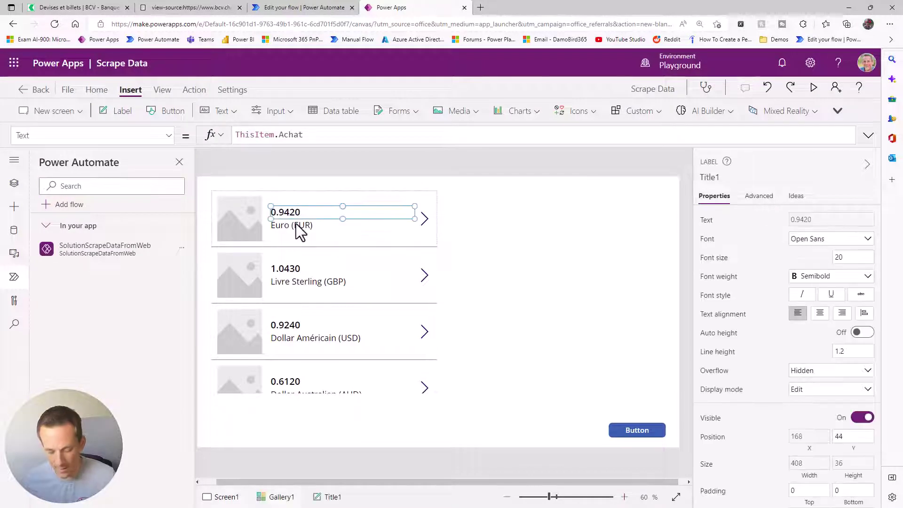
pyautogui.hotkey('ctrl', 'c')
pyautogui.hotkey('ctrl', 'v')
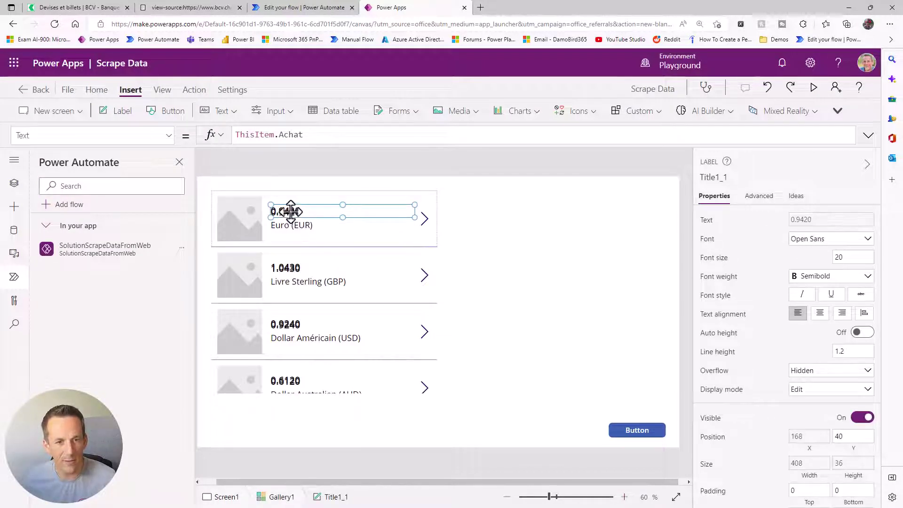
pyautogui.moveTo(270, 218); pyautogui.dragTo(353, 213)
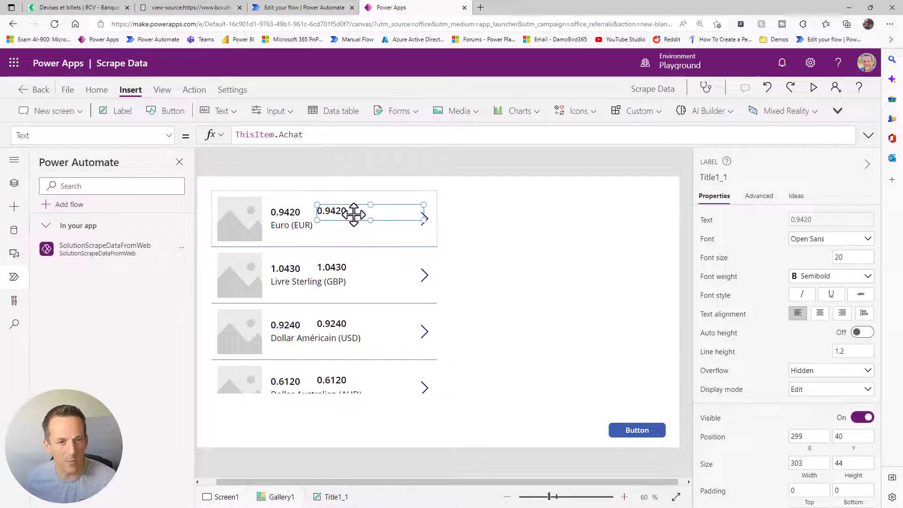
# Set the copied label's text to ThisItem.Vente and align it with the Achat label.
pyautogui.click(15, 185)
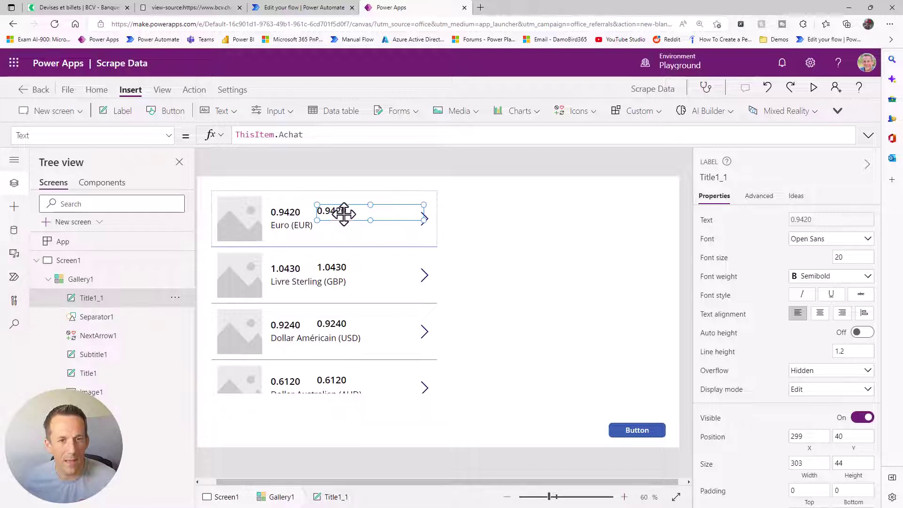
pyautogui.click(286, 135)
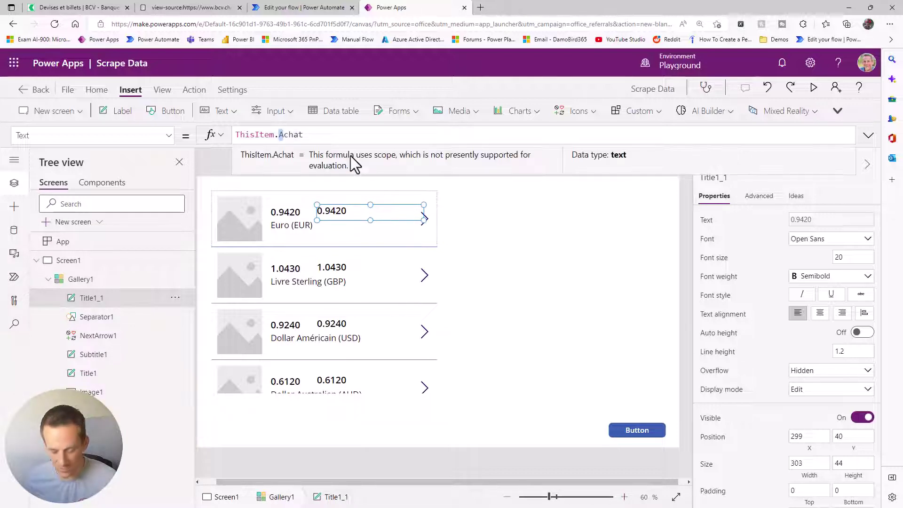
pyautogui.write('V')
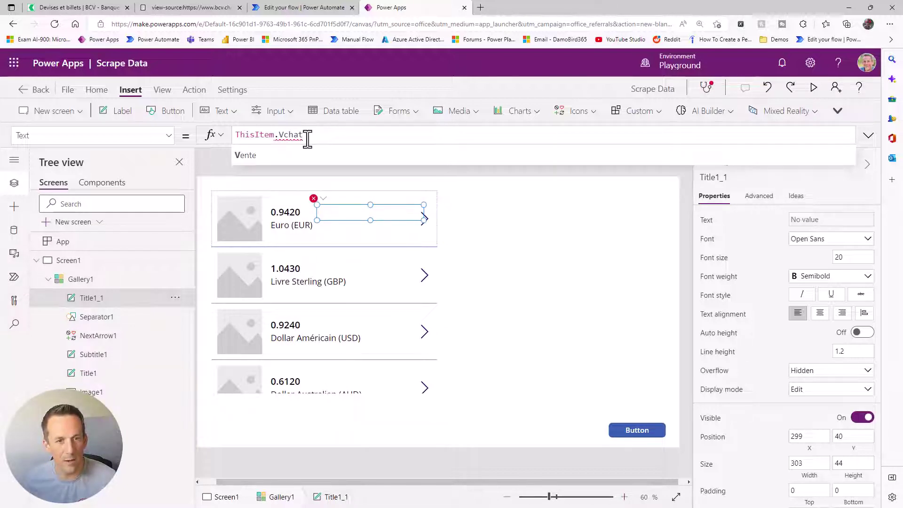
pyautogui.click(259, 155)
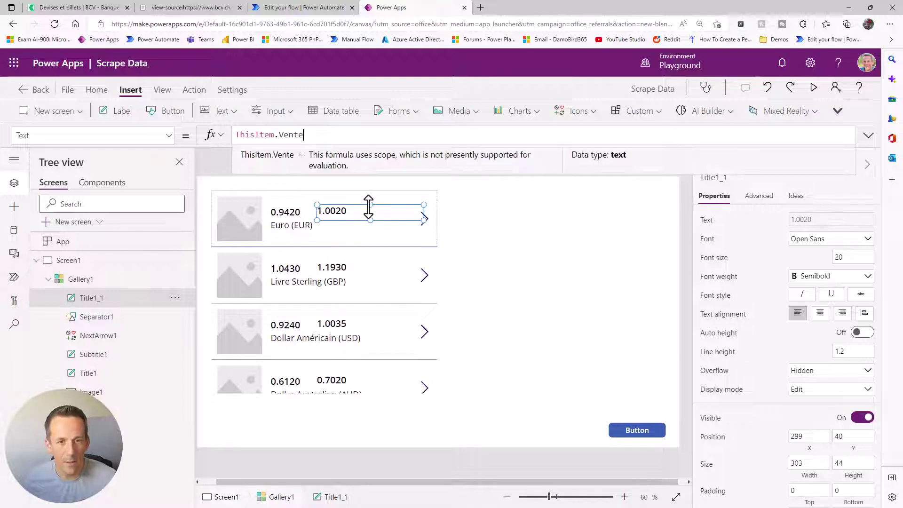
pyautogui.moveTo(359, 211); pyautogui.dragTo(363, 213)
pyautogui.click(549, 239)
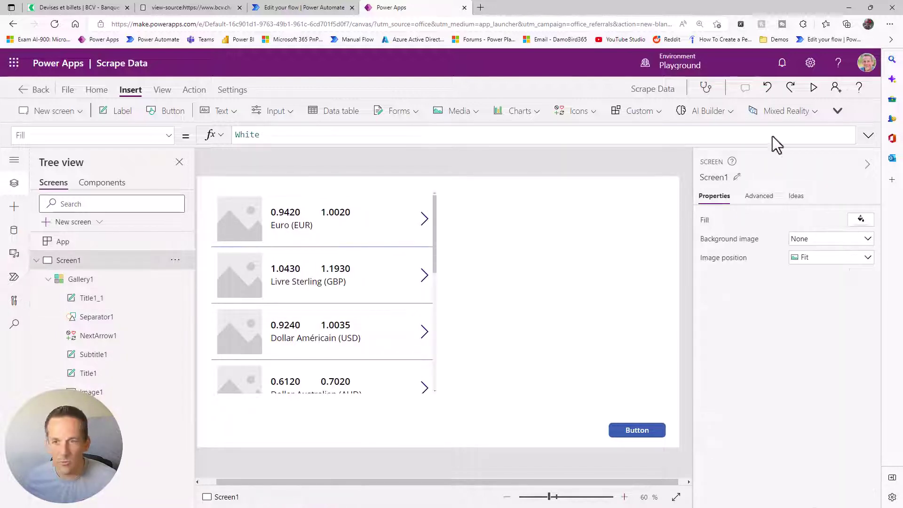
# Preview the app, look through the gallery's rates and compare them with the Cours billets table on the BCV website.
pyautogui.click(813, 88)
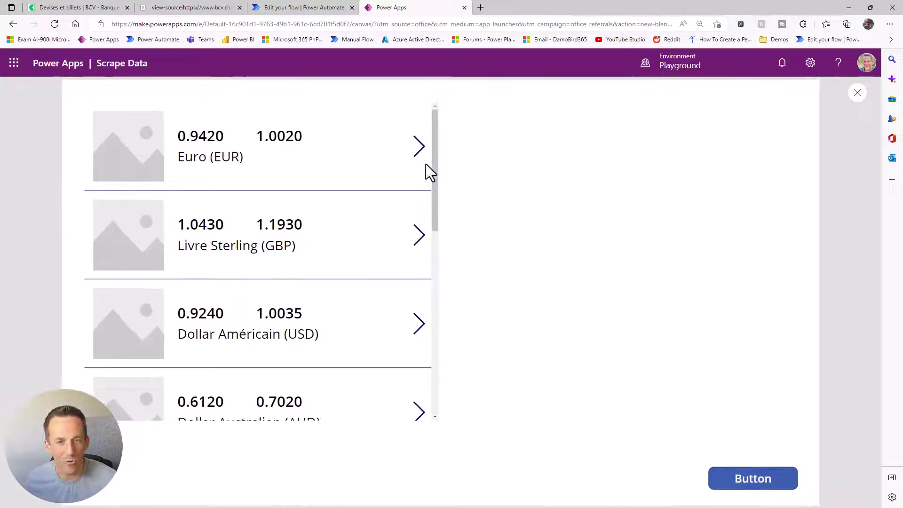
pyautogui.moveTo(436, 168); pyautogui.dragTo(438, 363)
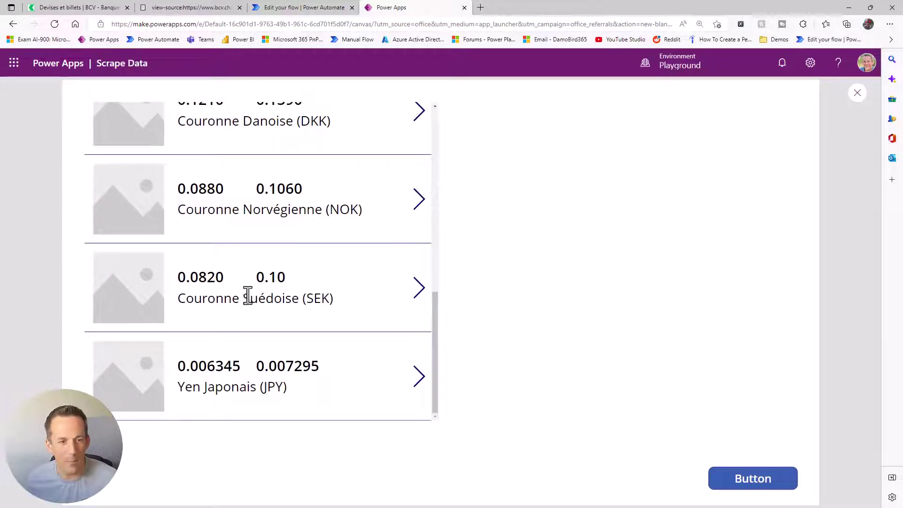
pyautogui.scroll(10, 249, 298)
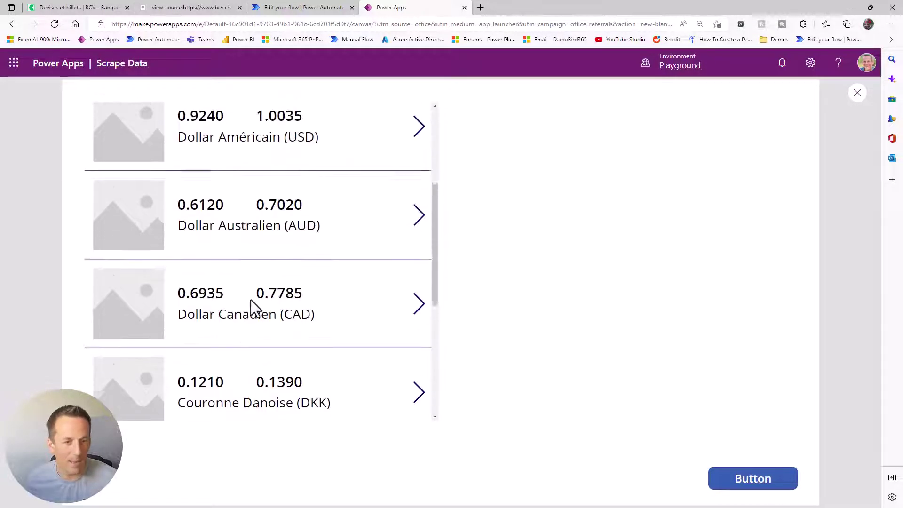
pyautogui.click(77, 8)
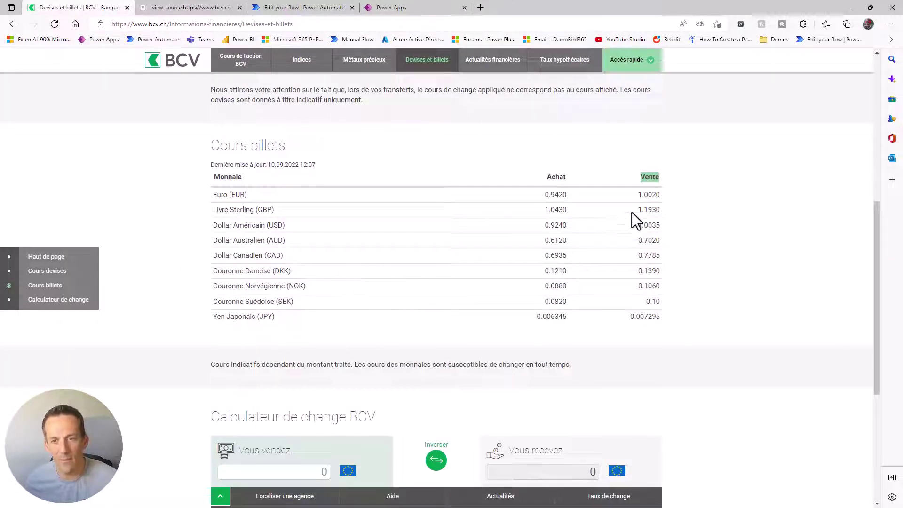
# Switch to the SolutionScrapeDataFromWeb flow in Power Automate and review its actions, including the Select mapping and the Response settings.
pyautogui.click(303, 9)
pyautogui.scroll(10, 499, 235)
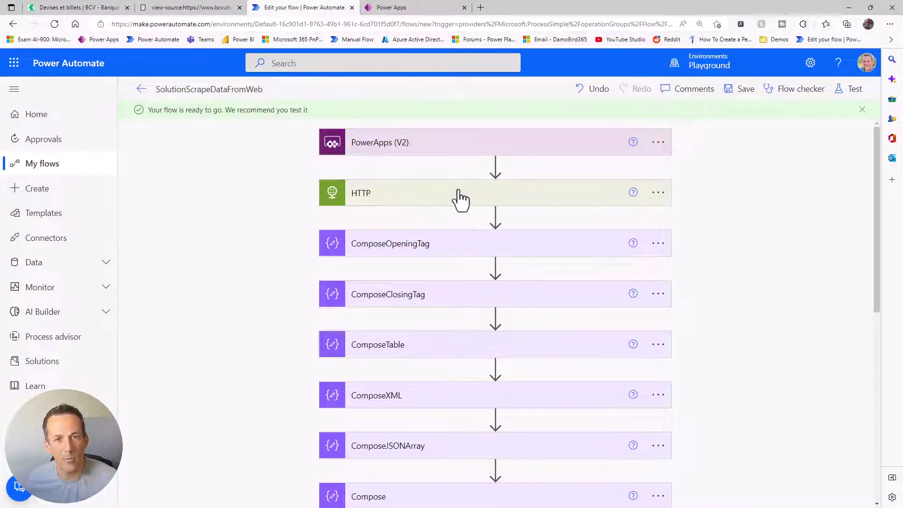
pyautogui.scroll(-2, 427, 249)
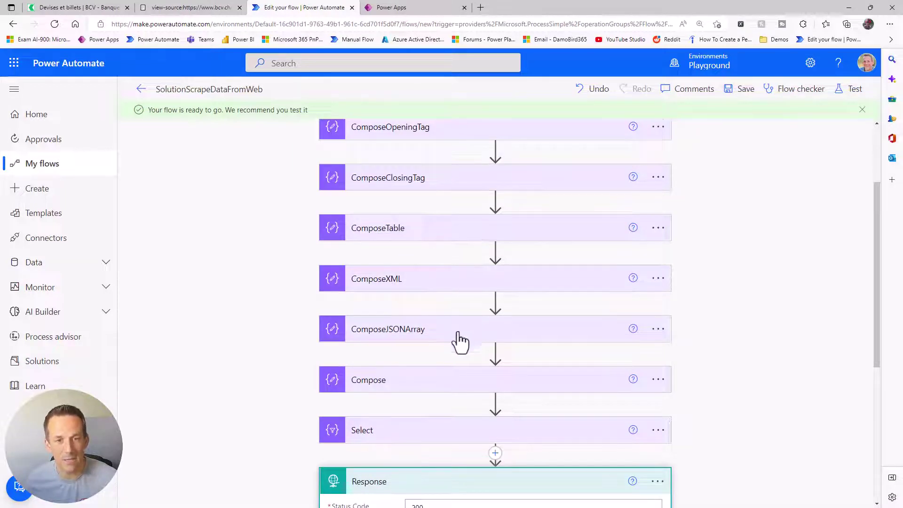
pyautogui.scroll(-2, 423, 320)
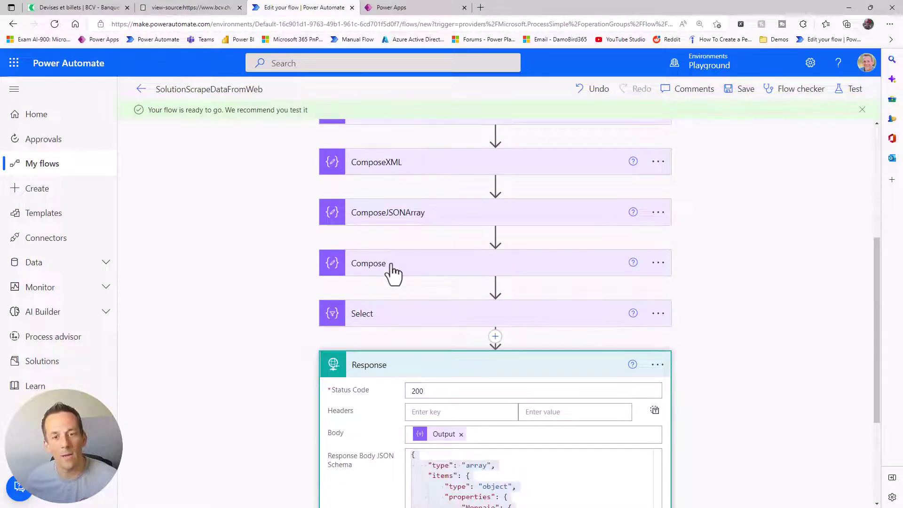
pyautogui.click(408, 317)
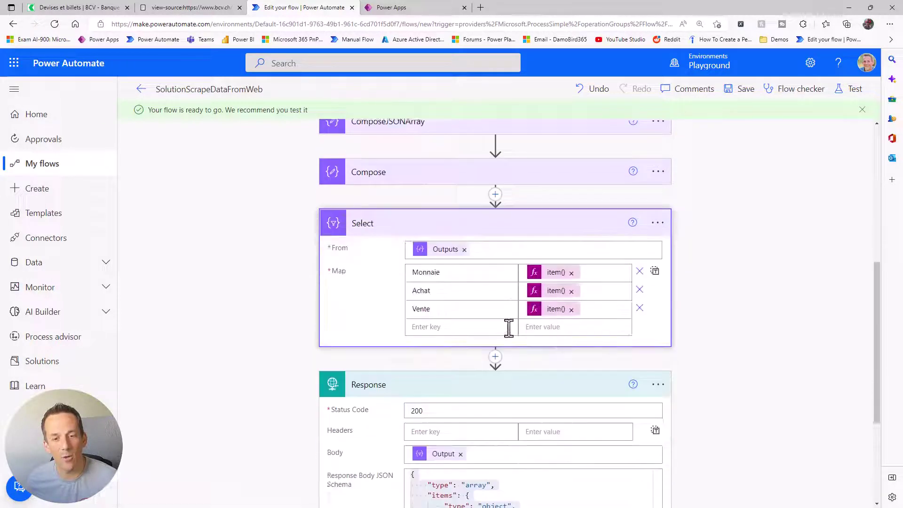
pyautogui.scroll(-2, 508, 327)
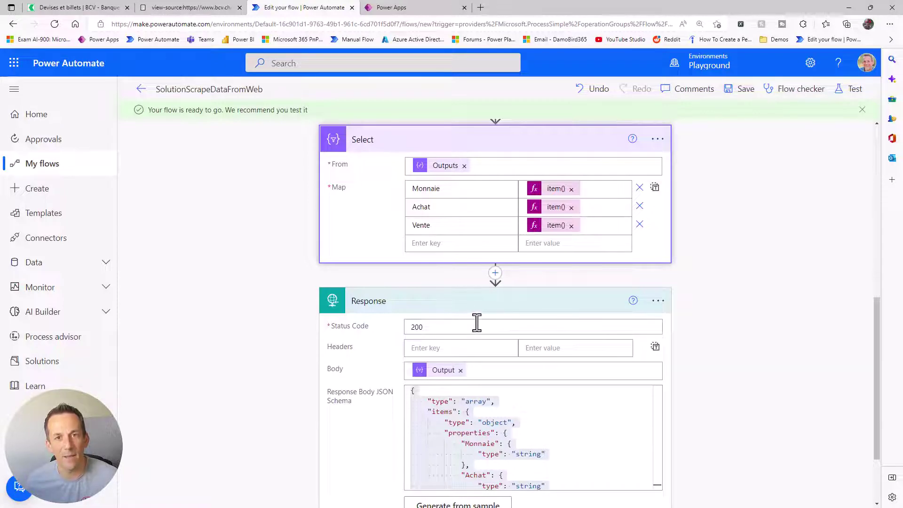
pyautogui.scroll(5, 476, 323)
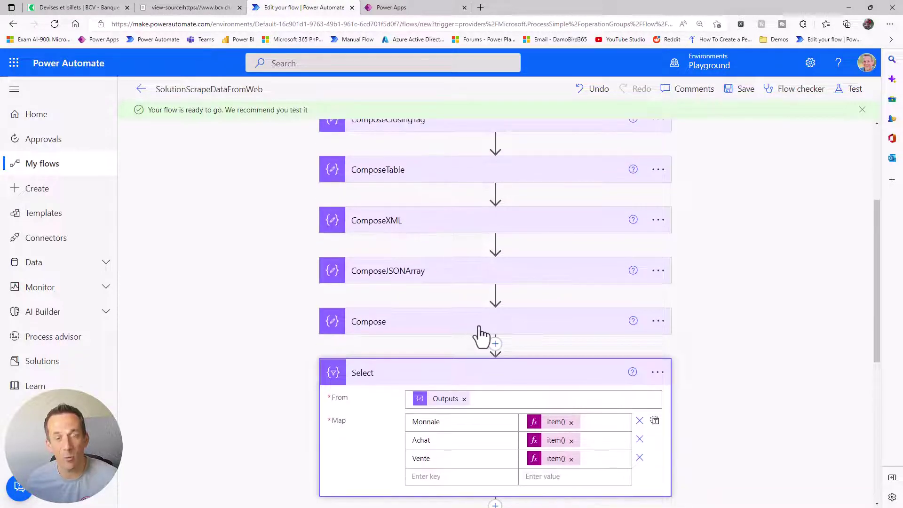